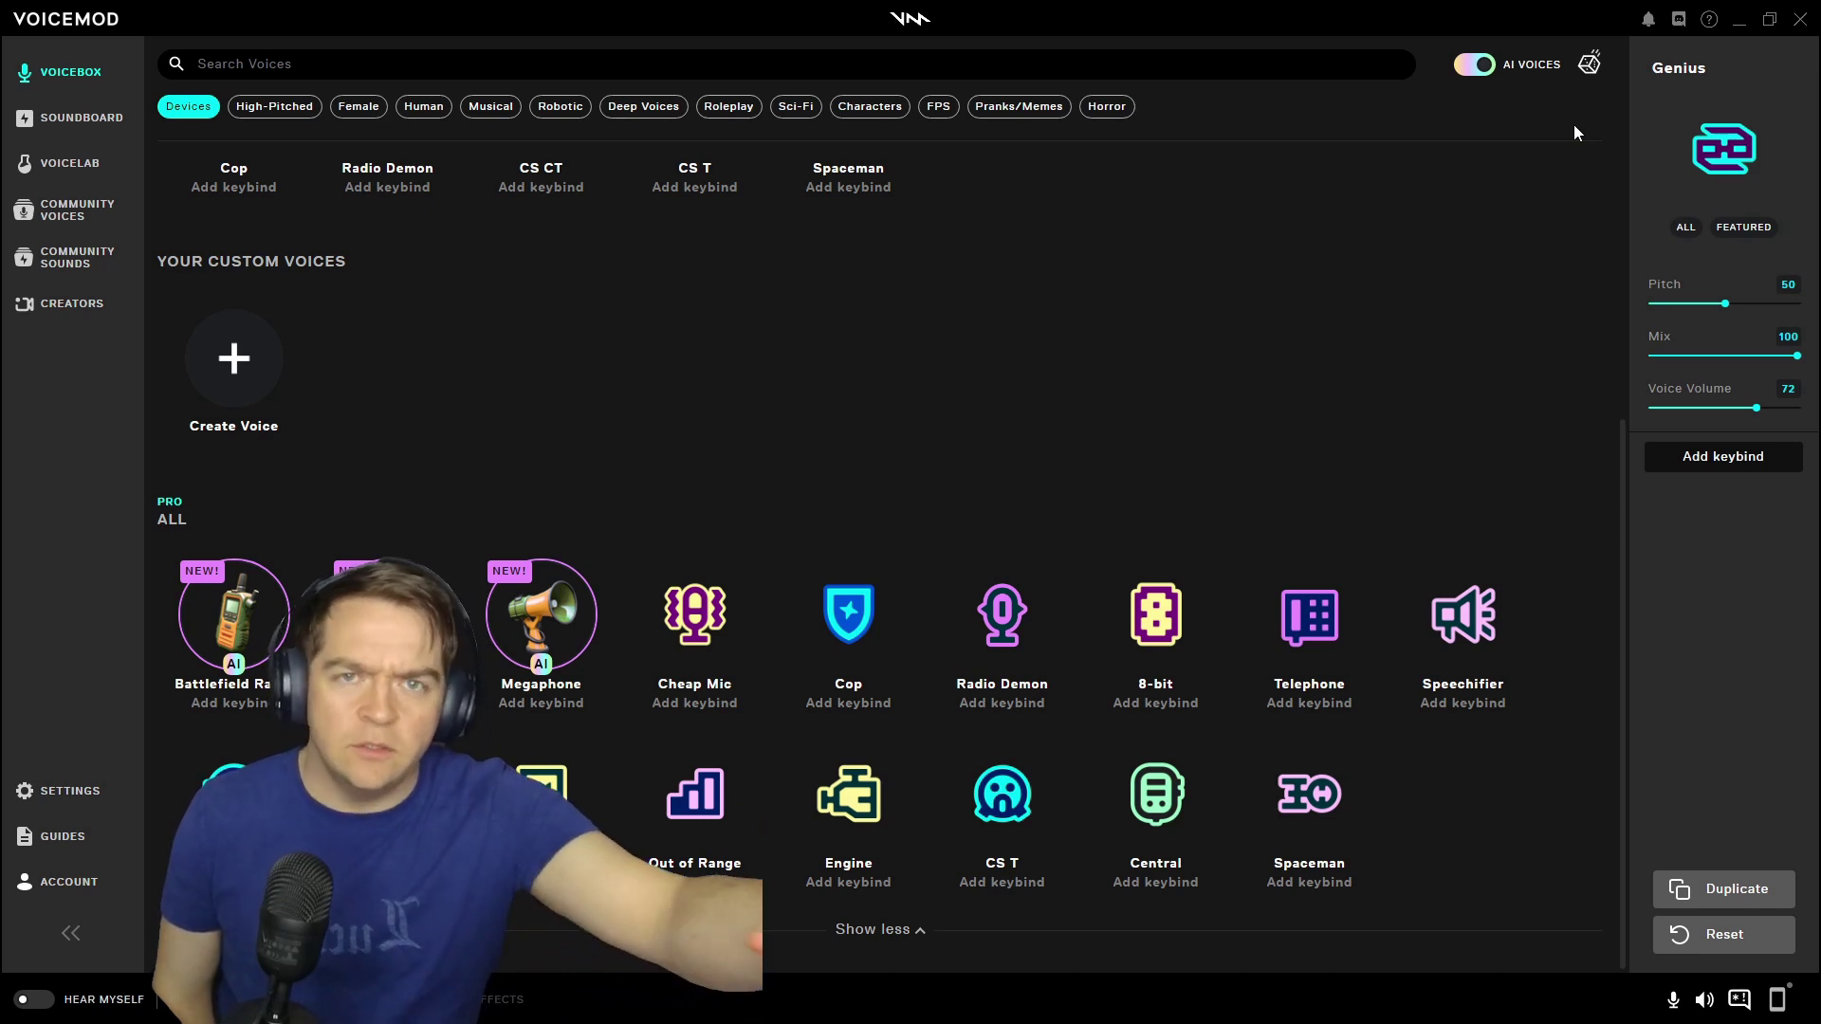
Select a random voice three times in a row while AI voices are included
left_click(1589, 68)
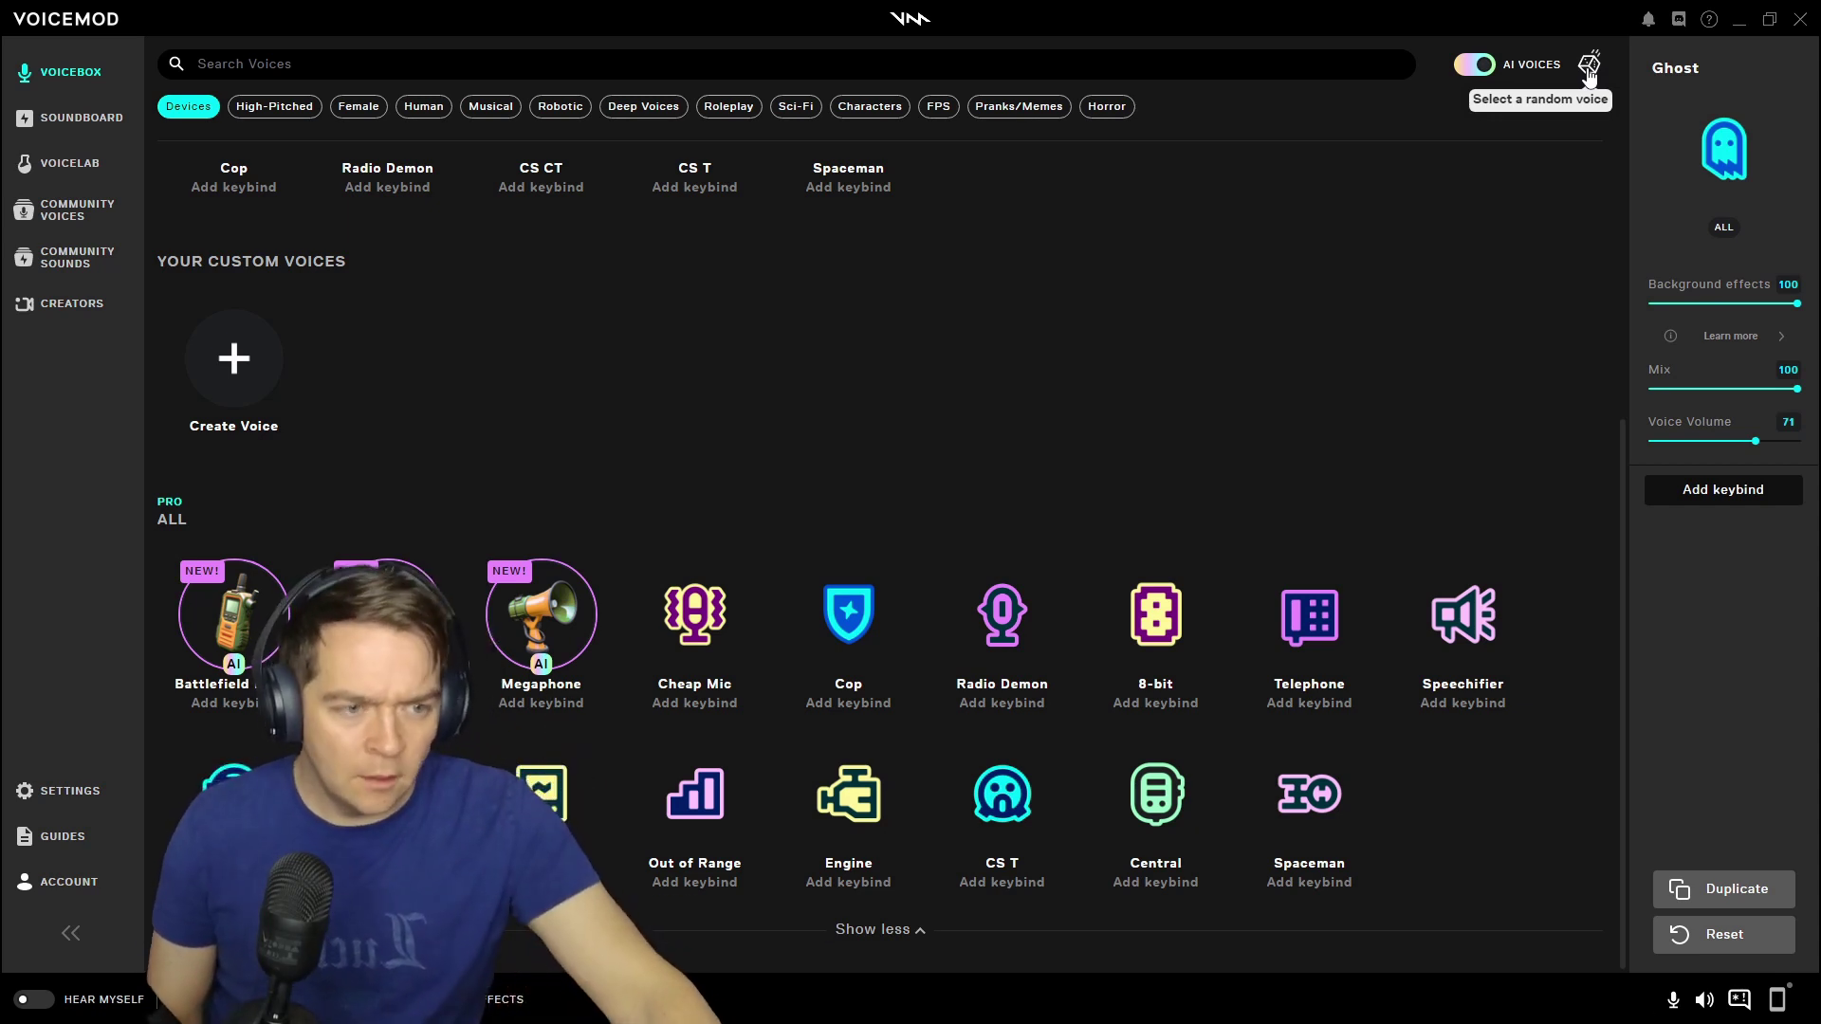
left_click(1589, 66)
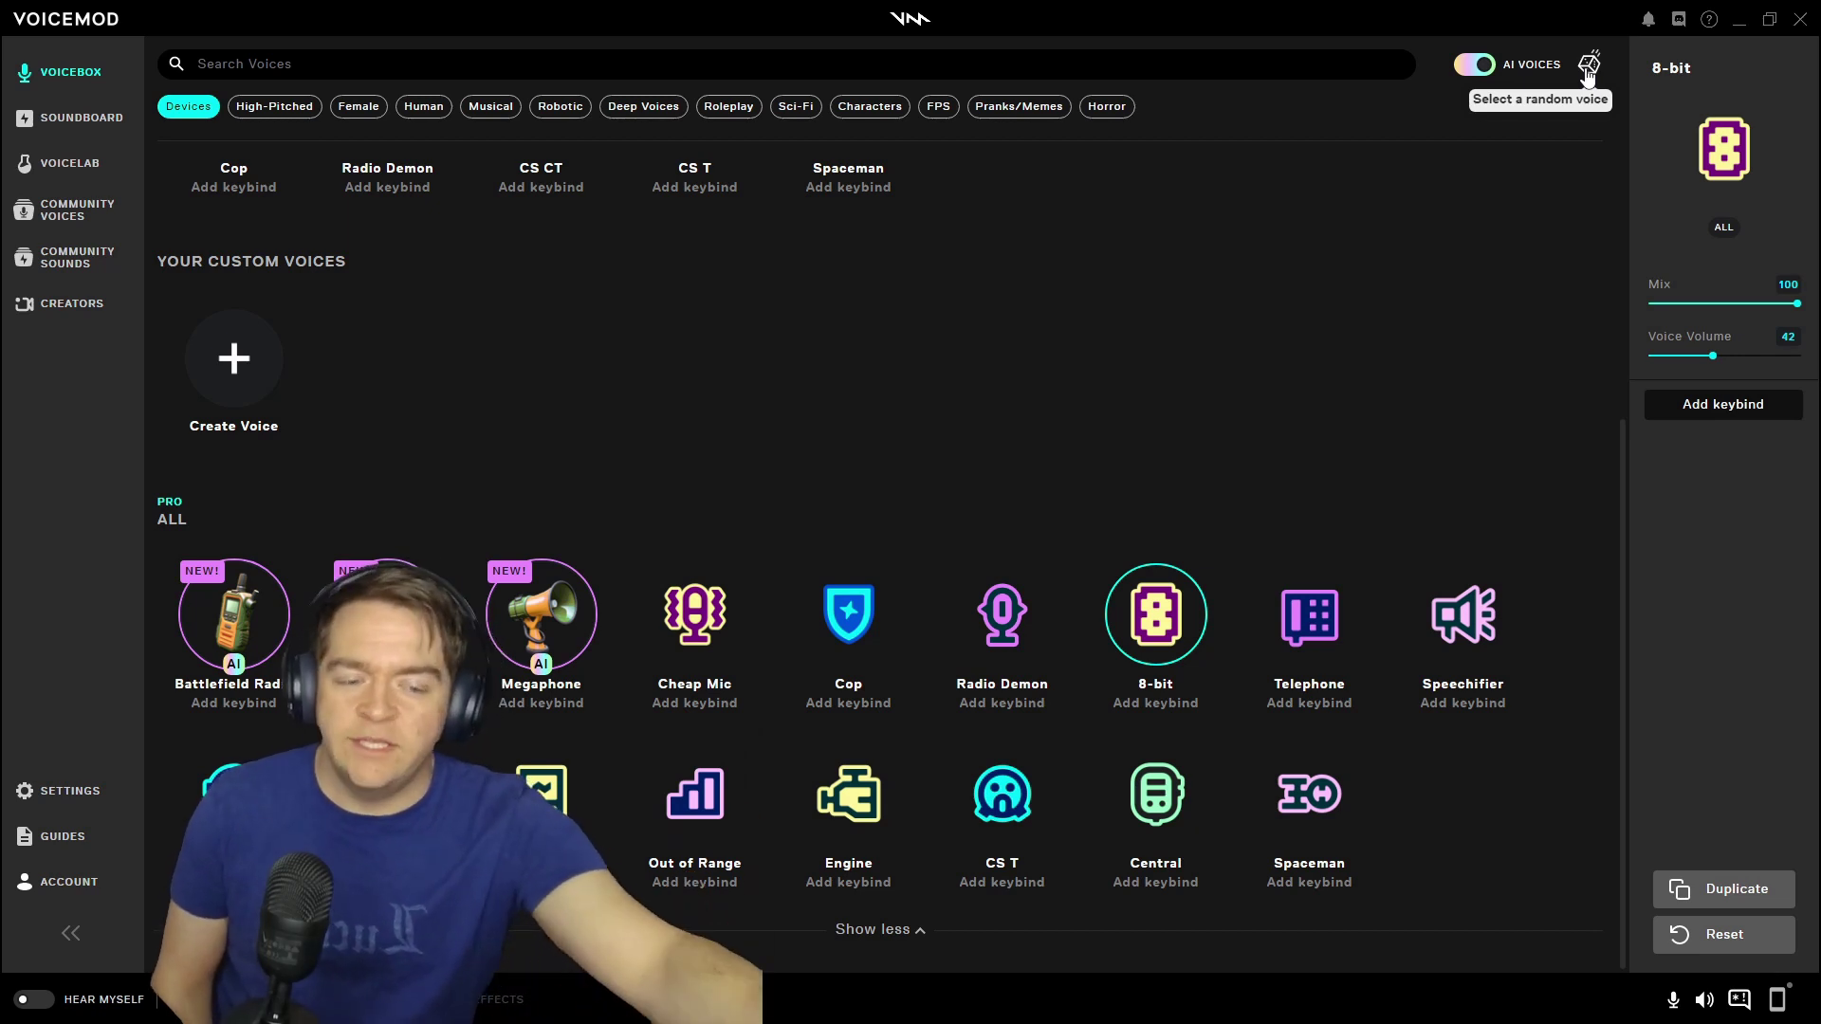
left_click(1588, 69)
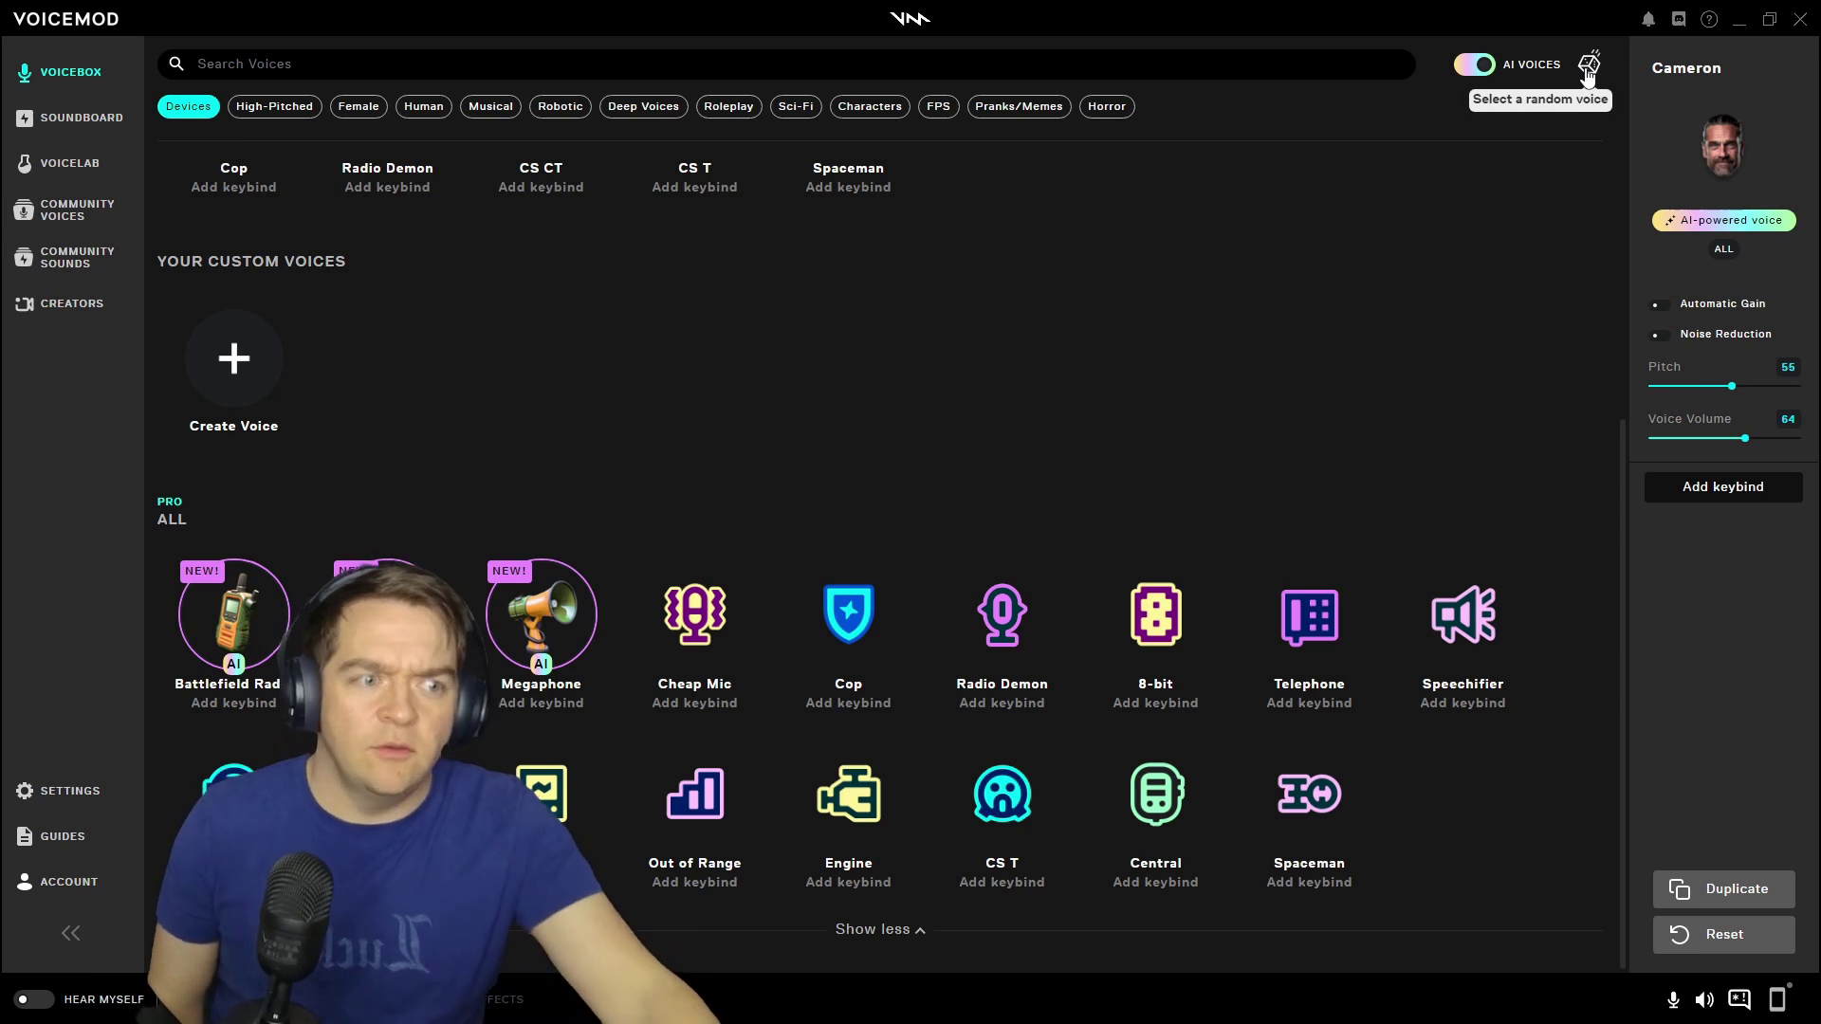
Turn off AI voices and briefly monitor the Helium voice with Hear Myself
left_click(1474, 64)
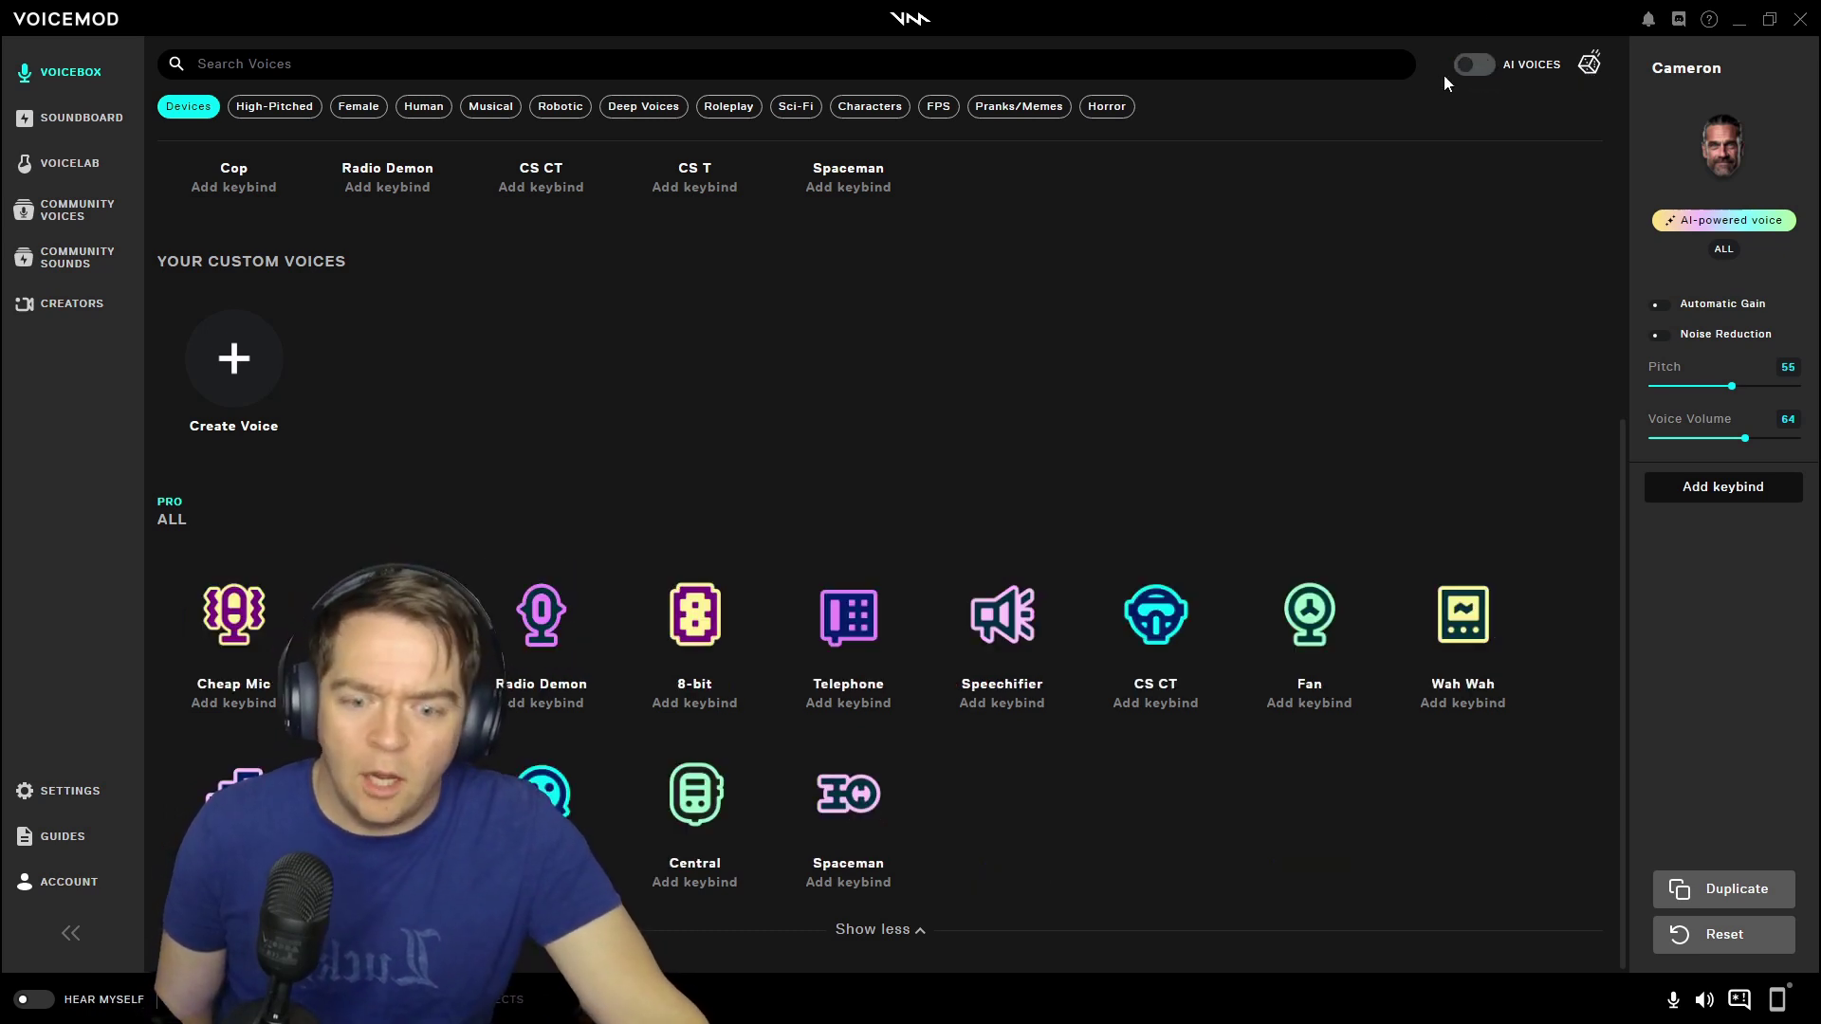
scroll(1191, 232, "up", 4)
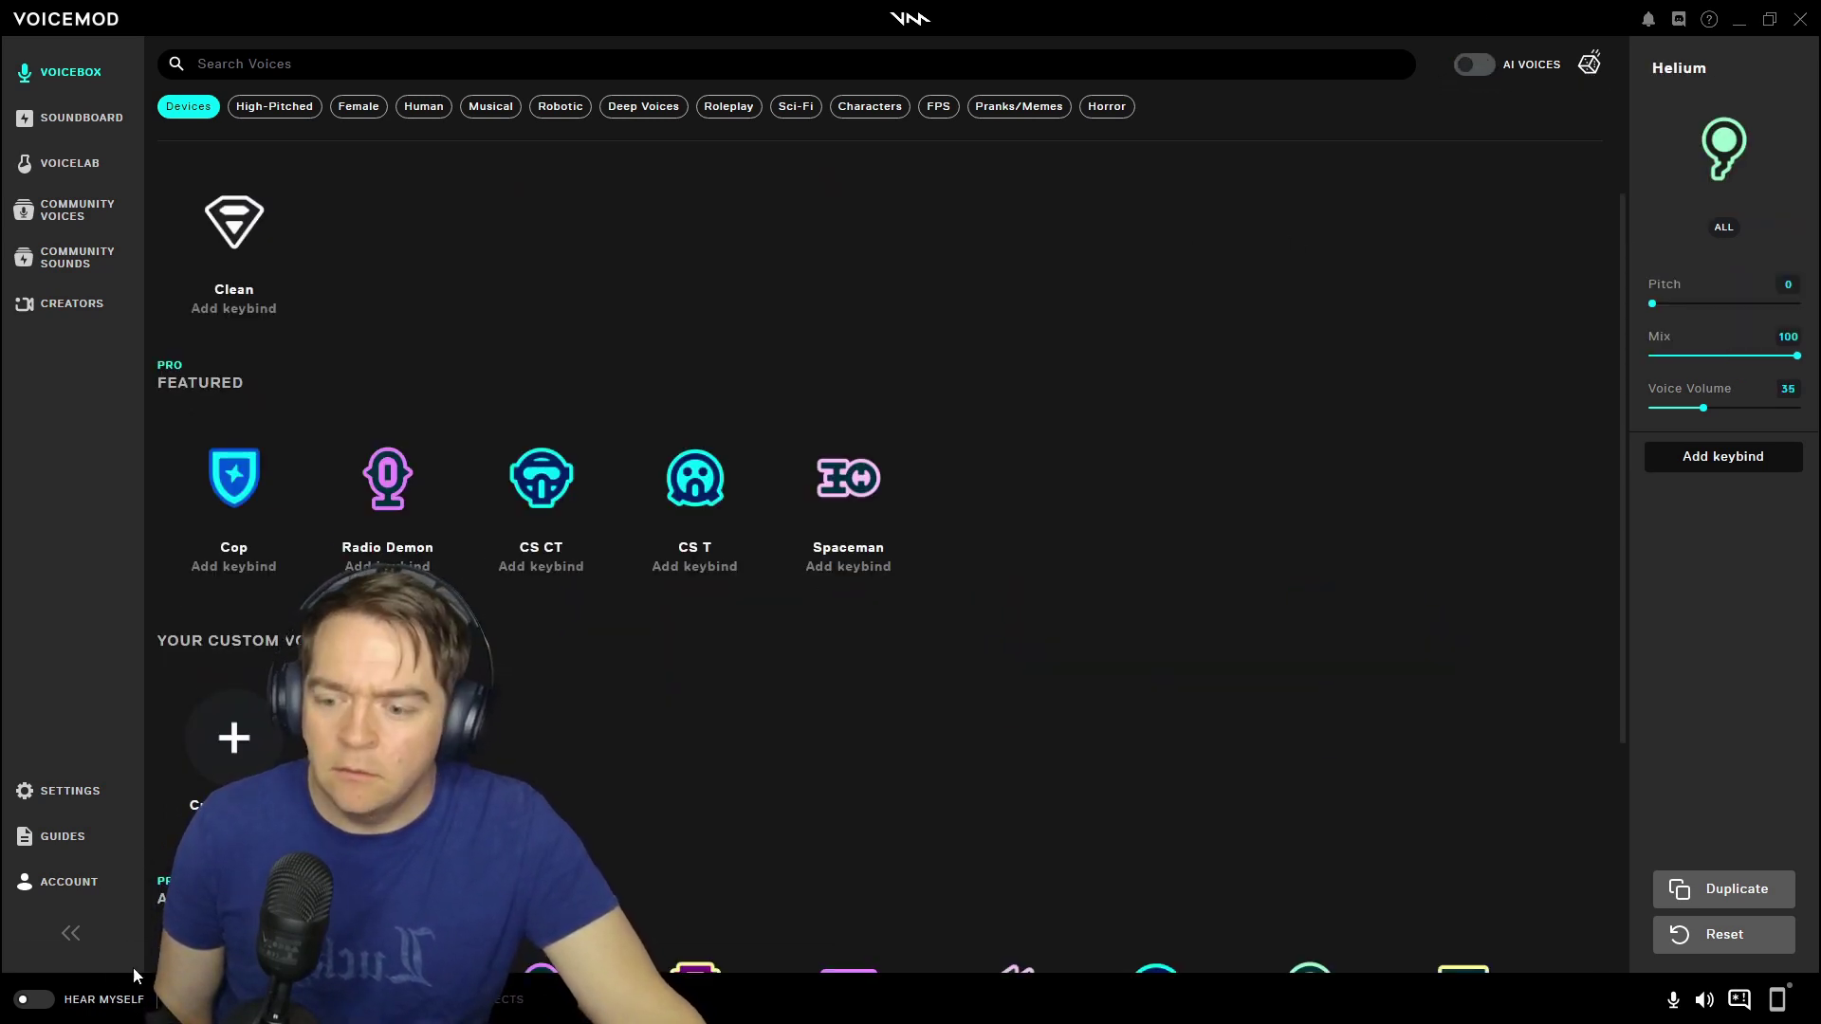
left_click(35, 999)
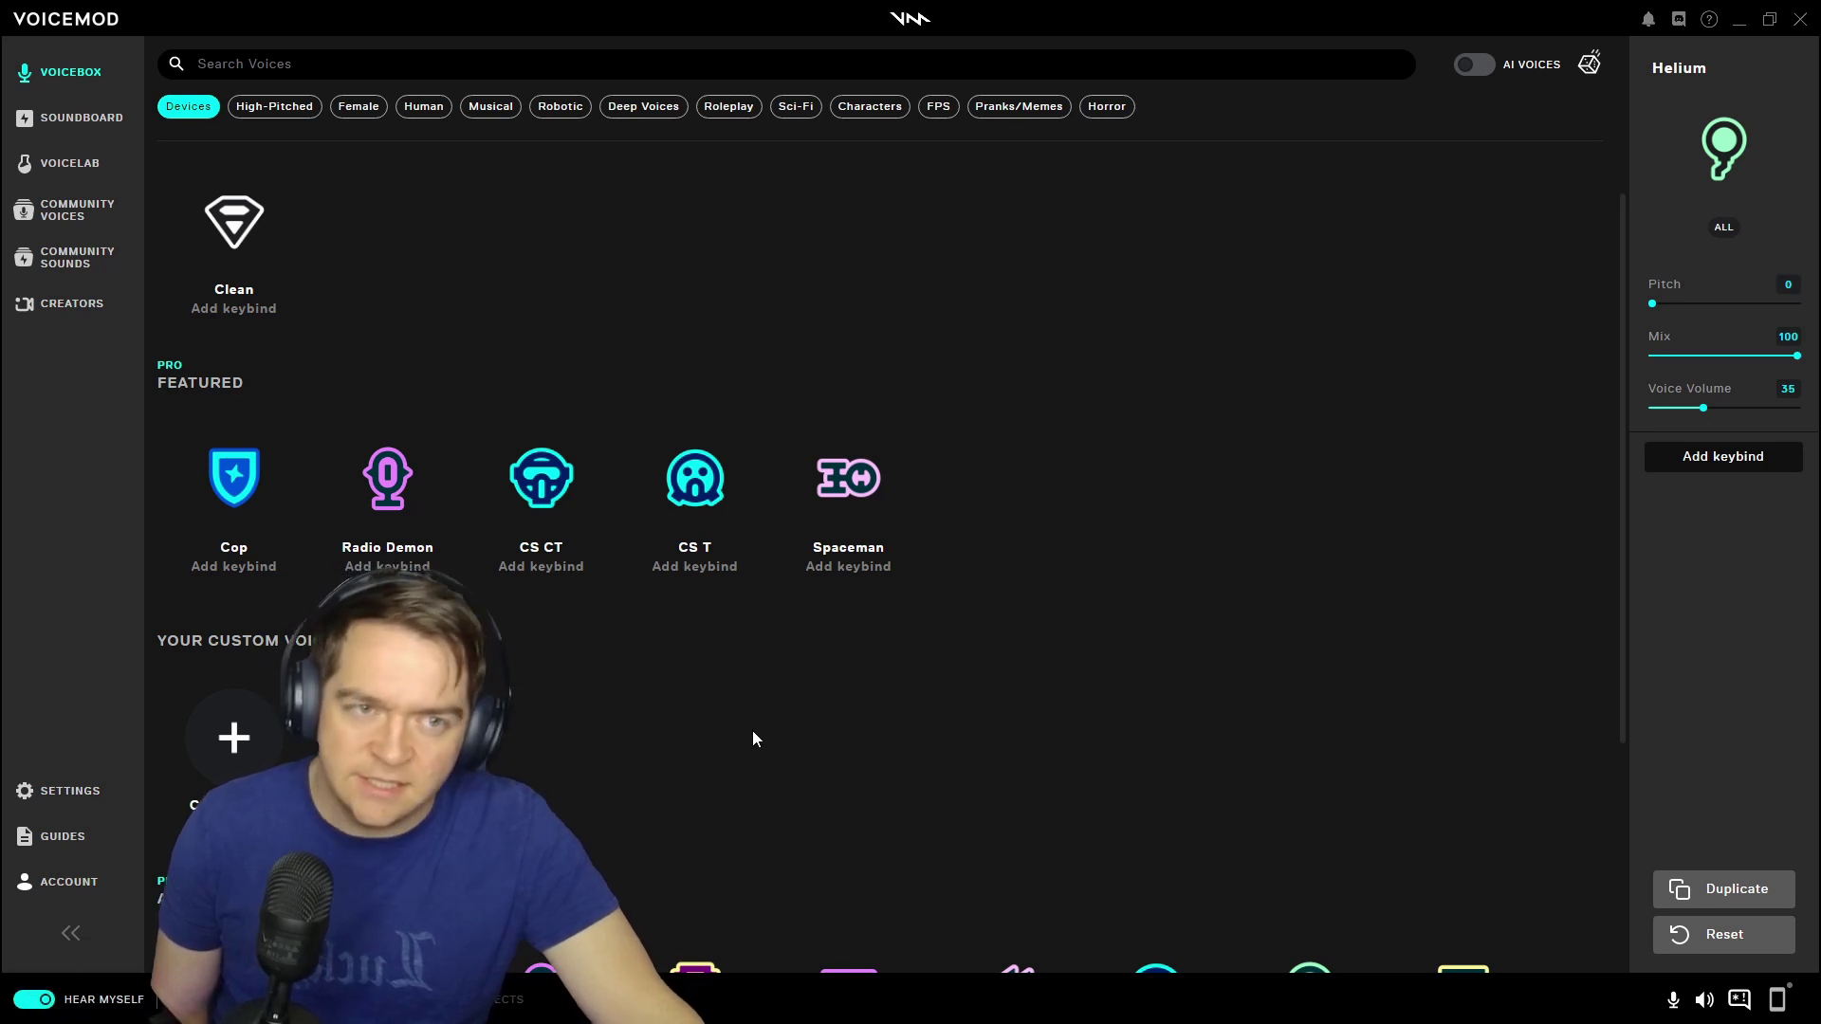
left_click(34, 1000)
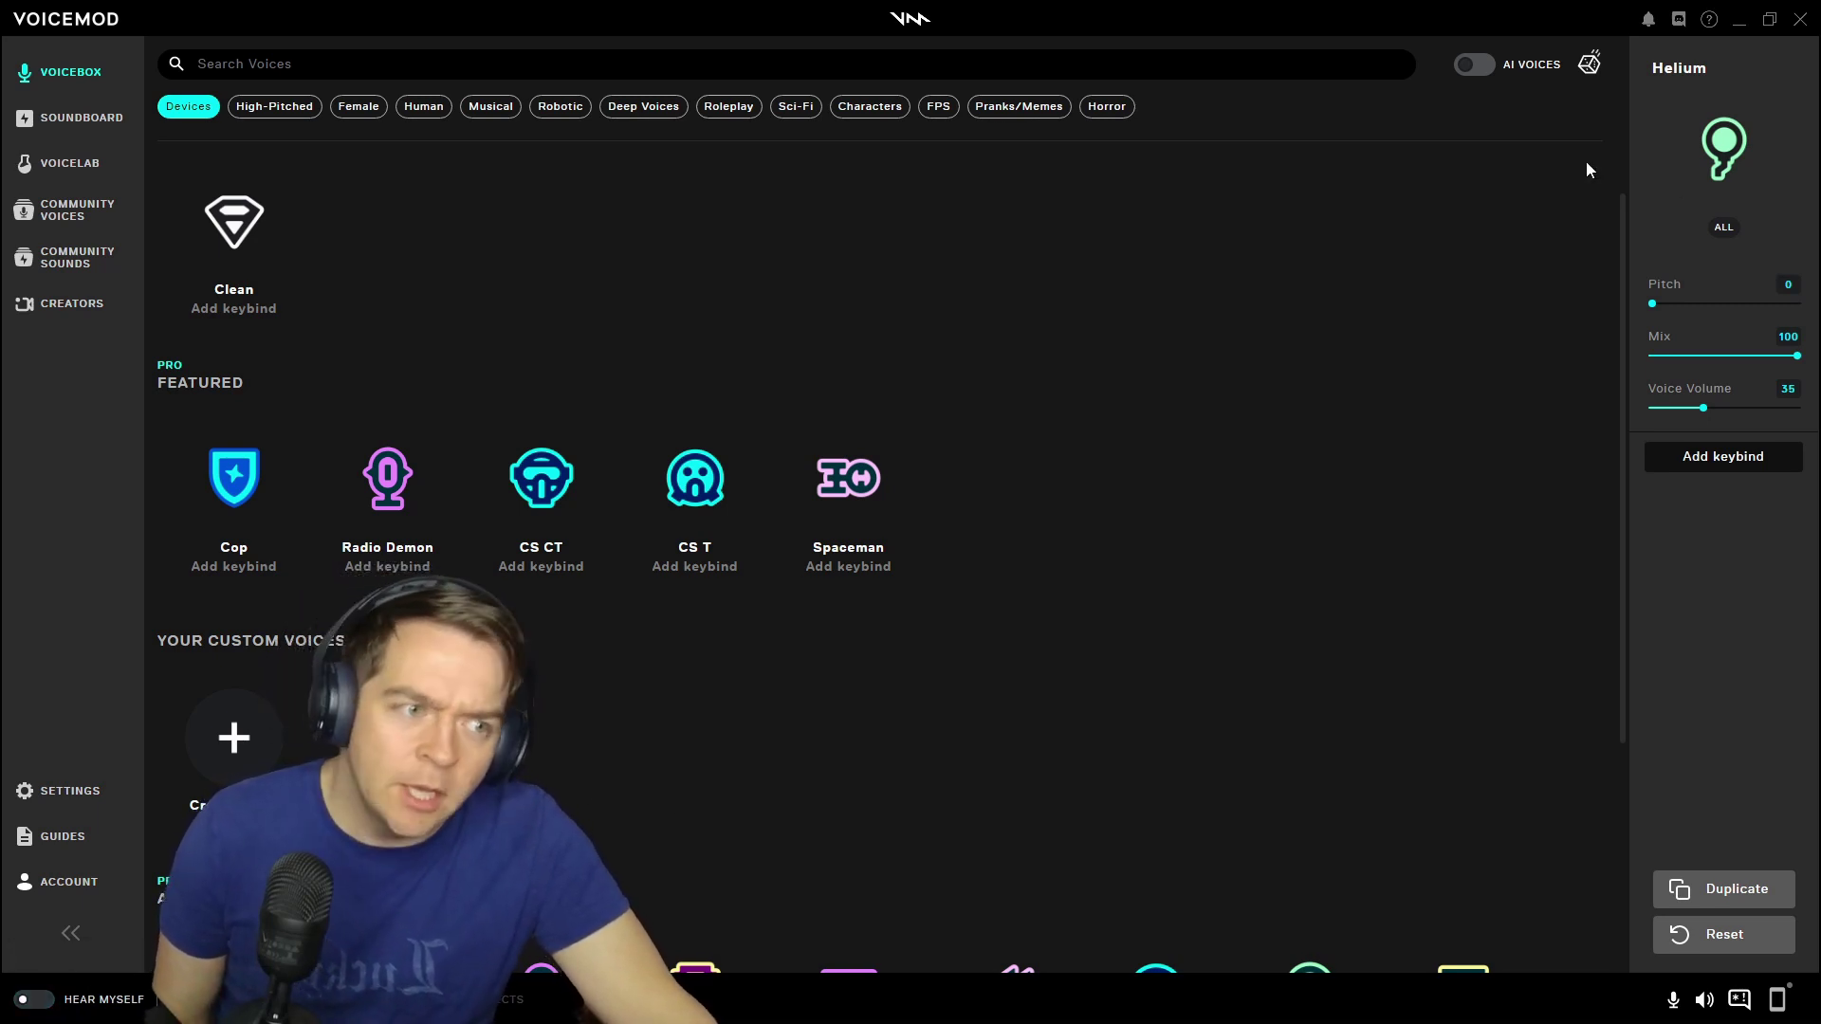
Switch to another random voice and briefly monitor it with Hear Myself
left_click(1586, 66)
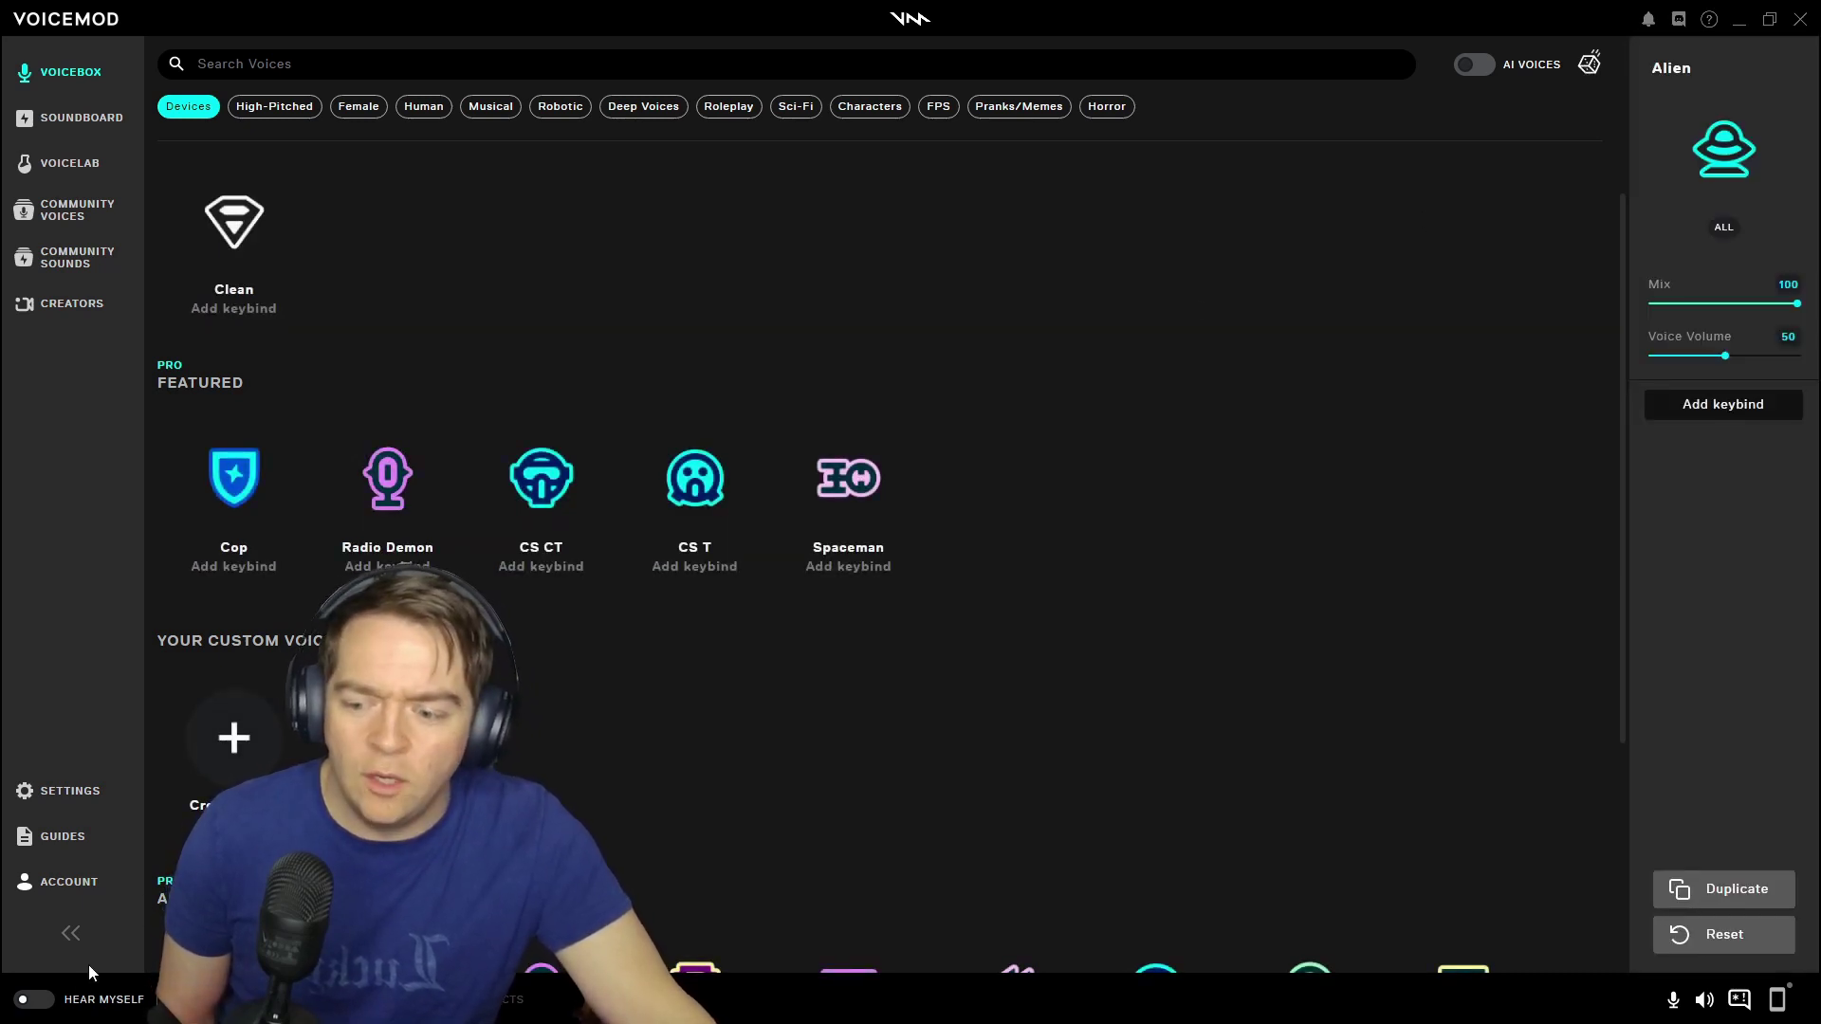
left_click(41, 1002)
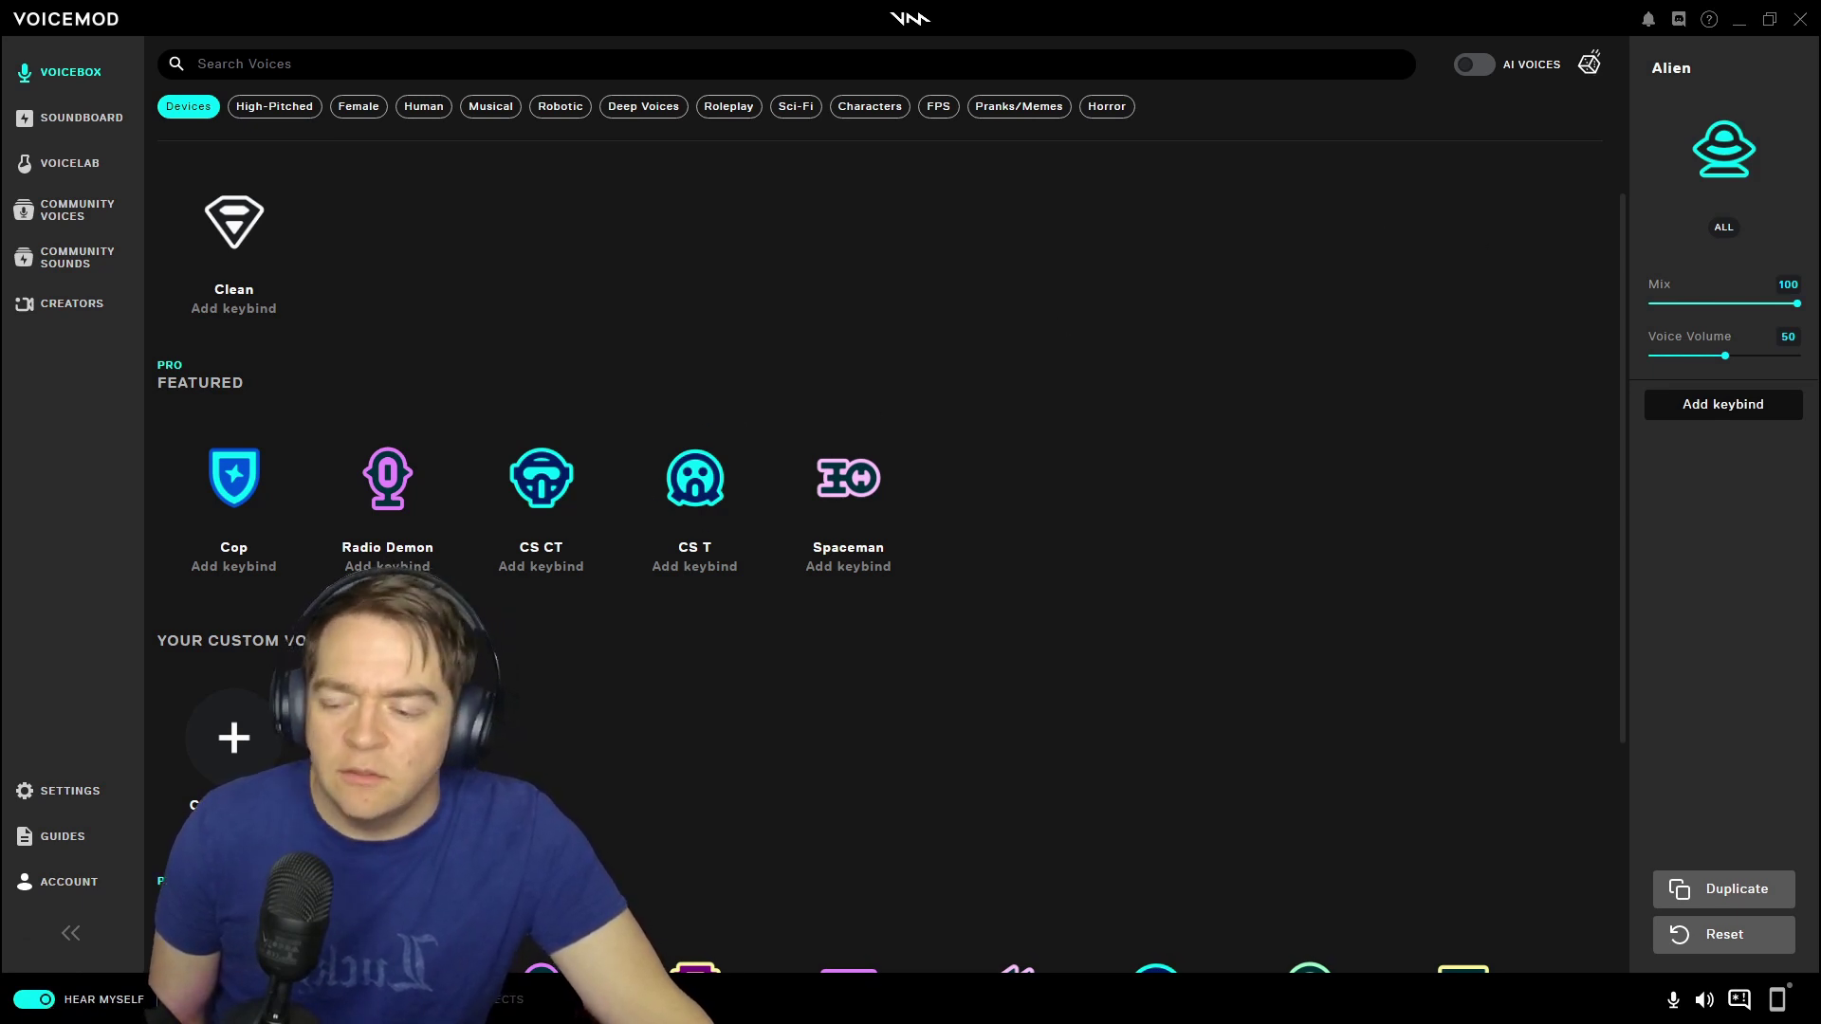
key("ctrl+shift+h")
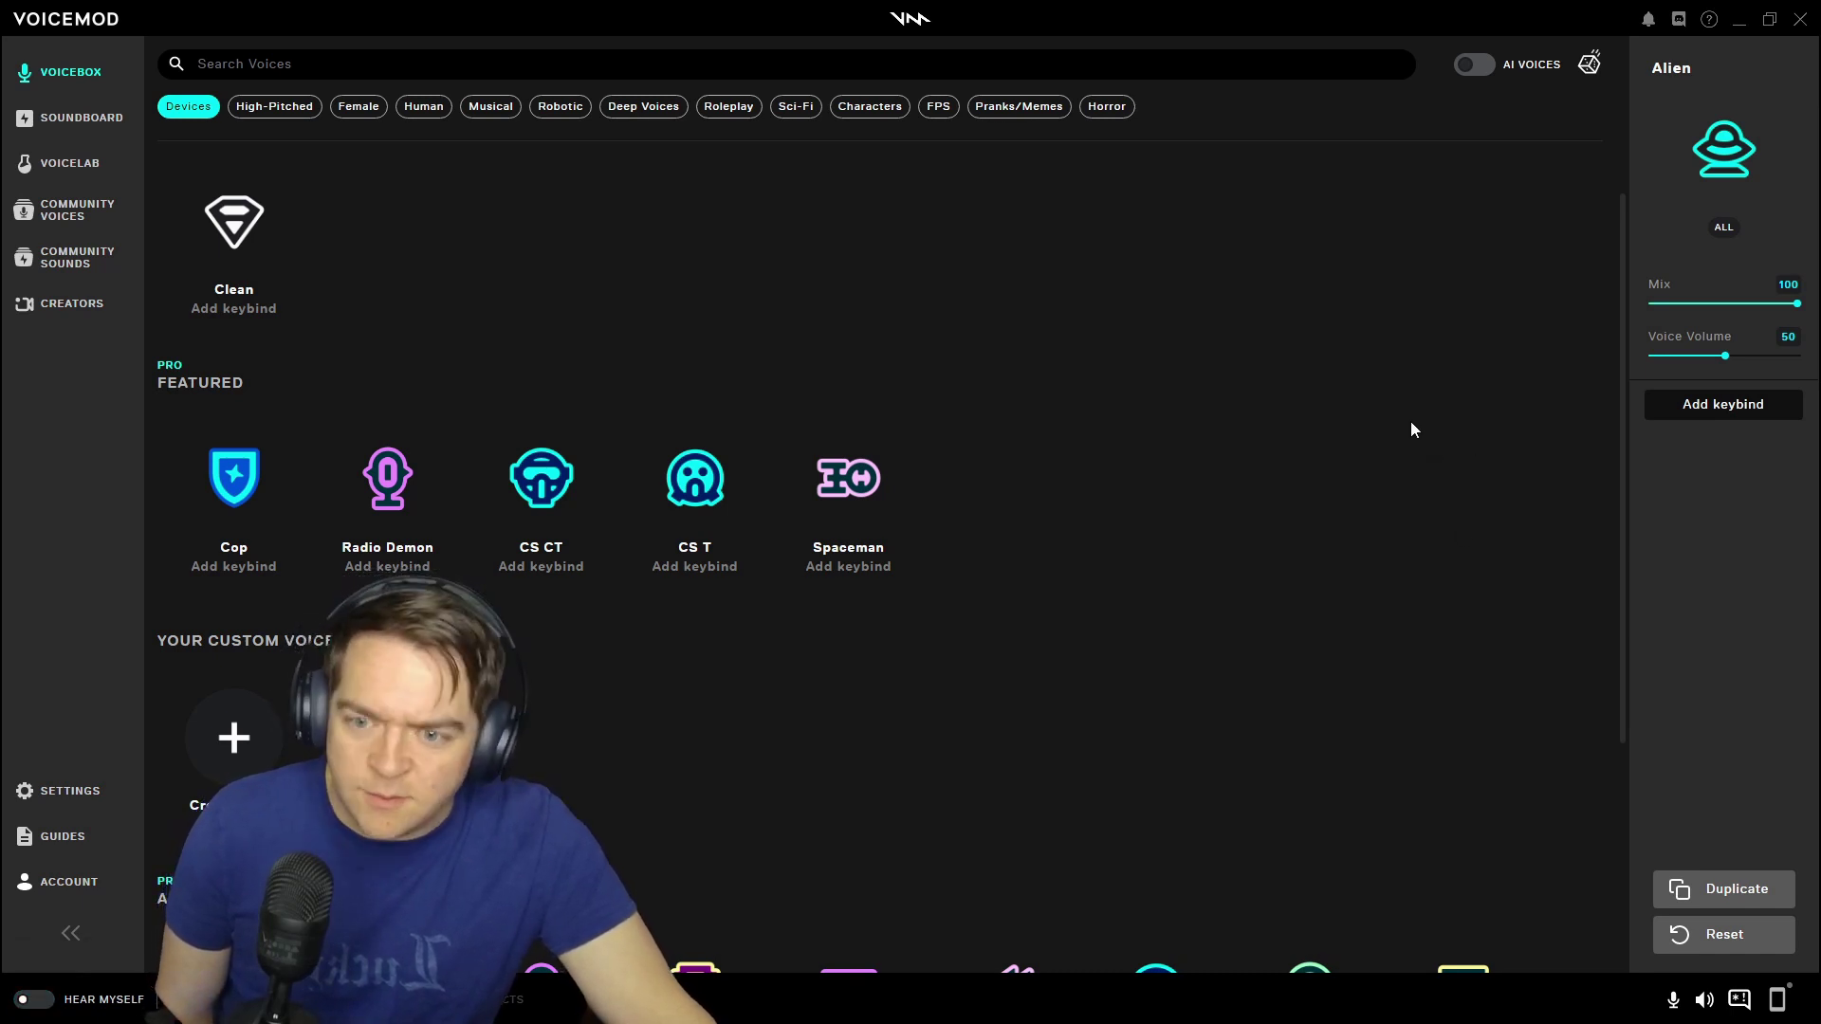
Turn AI voices on and select the Megaphone voice from the Devices category
left_click(1500, 74)
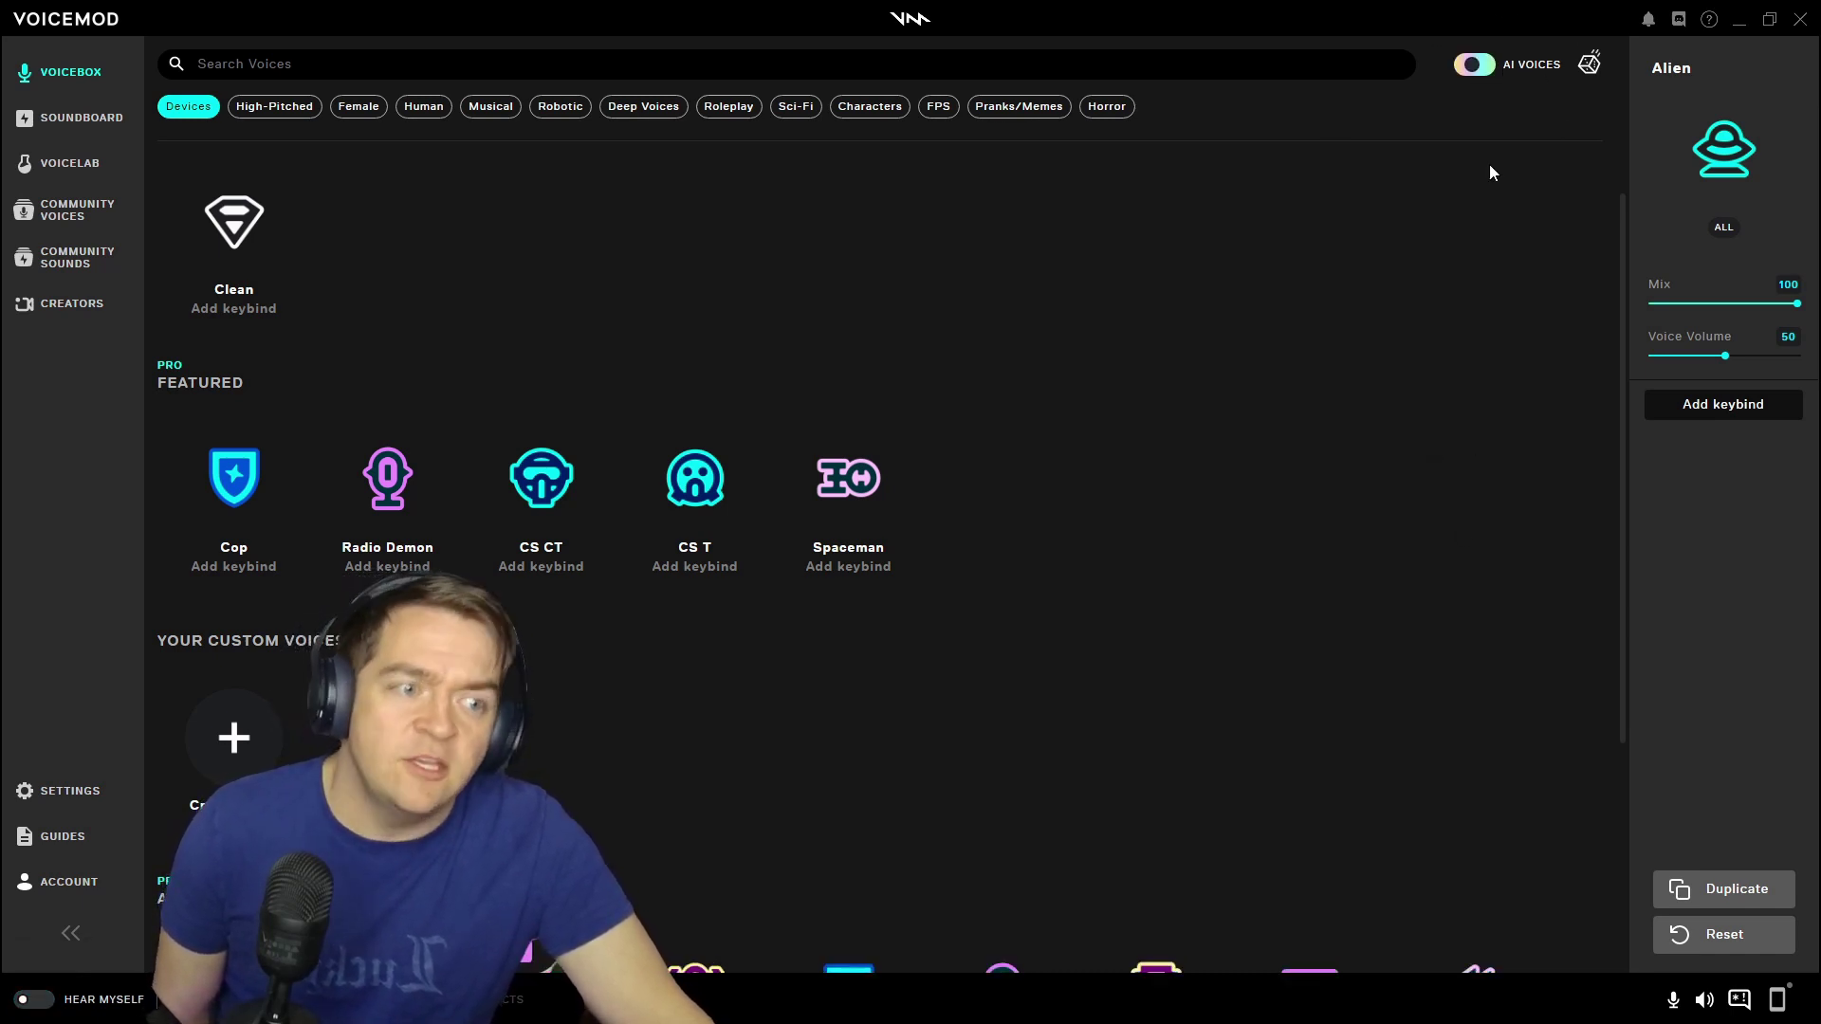
scroll(932, 640, "down", 4)
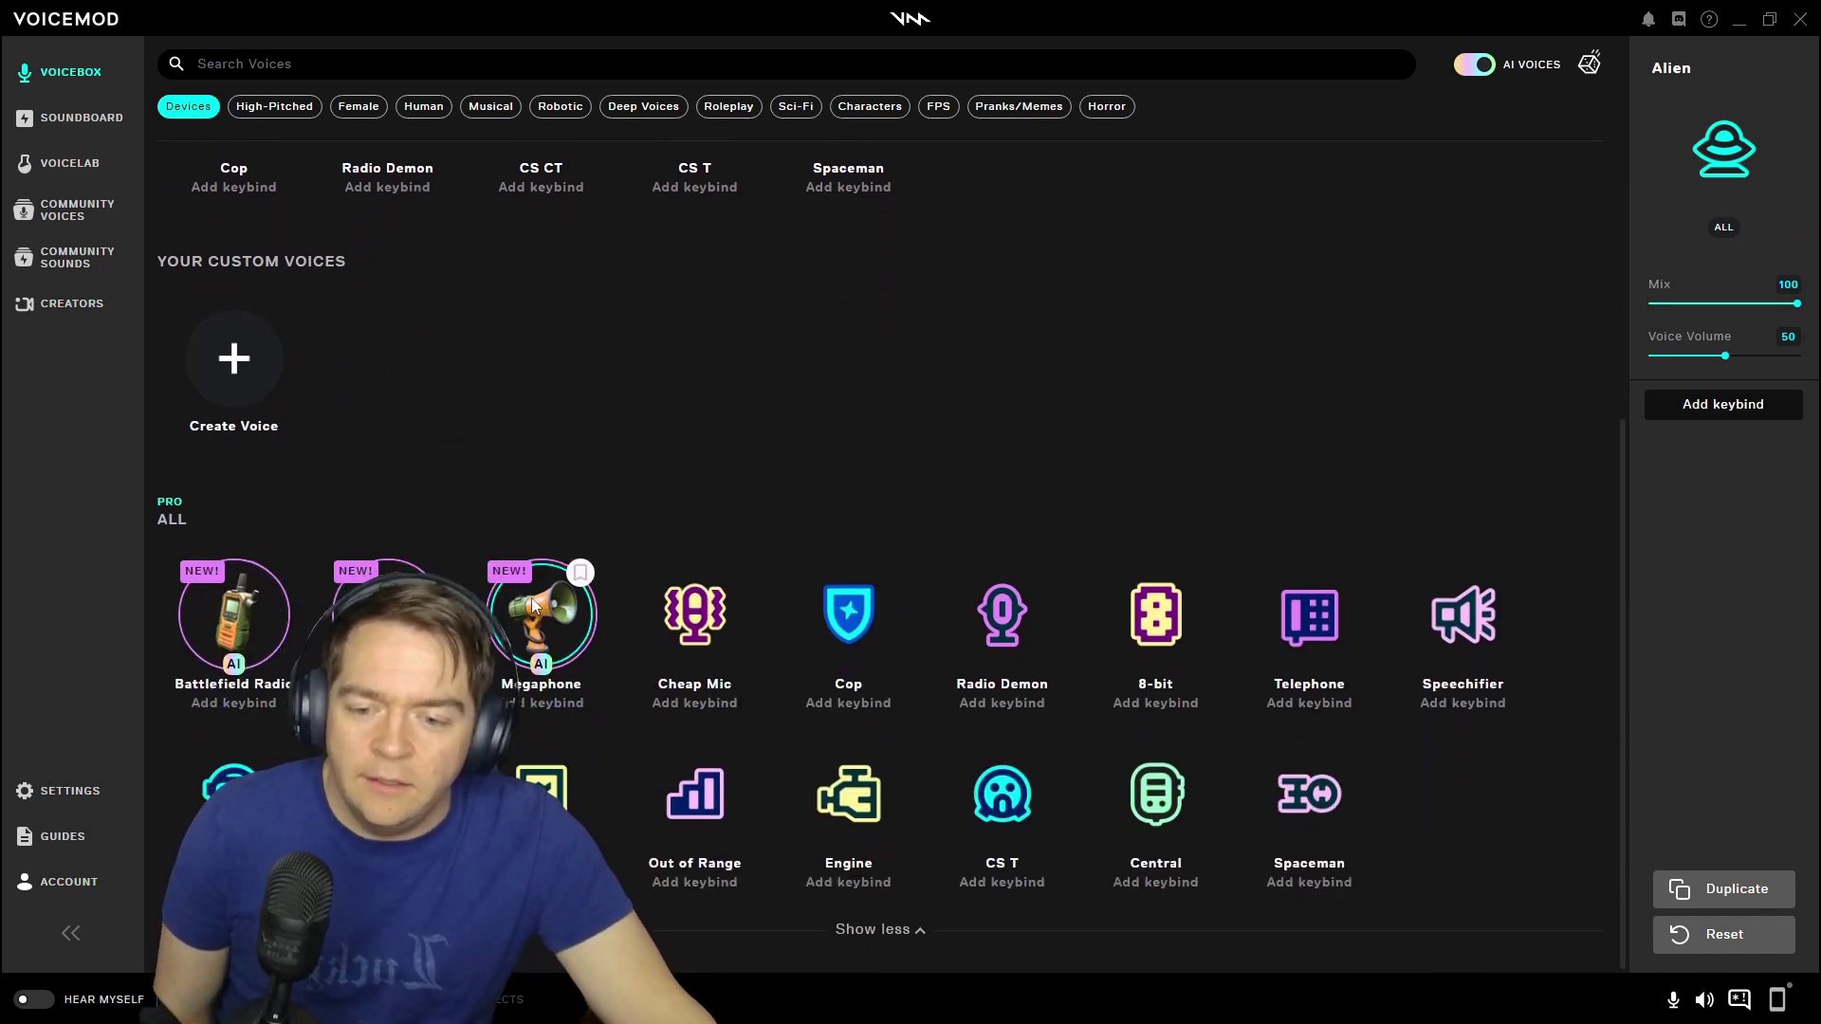
left_click(534, 602)
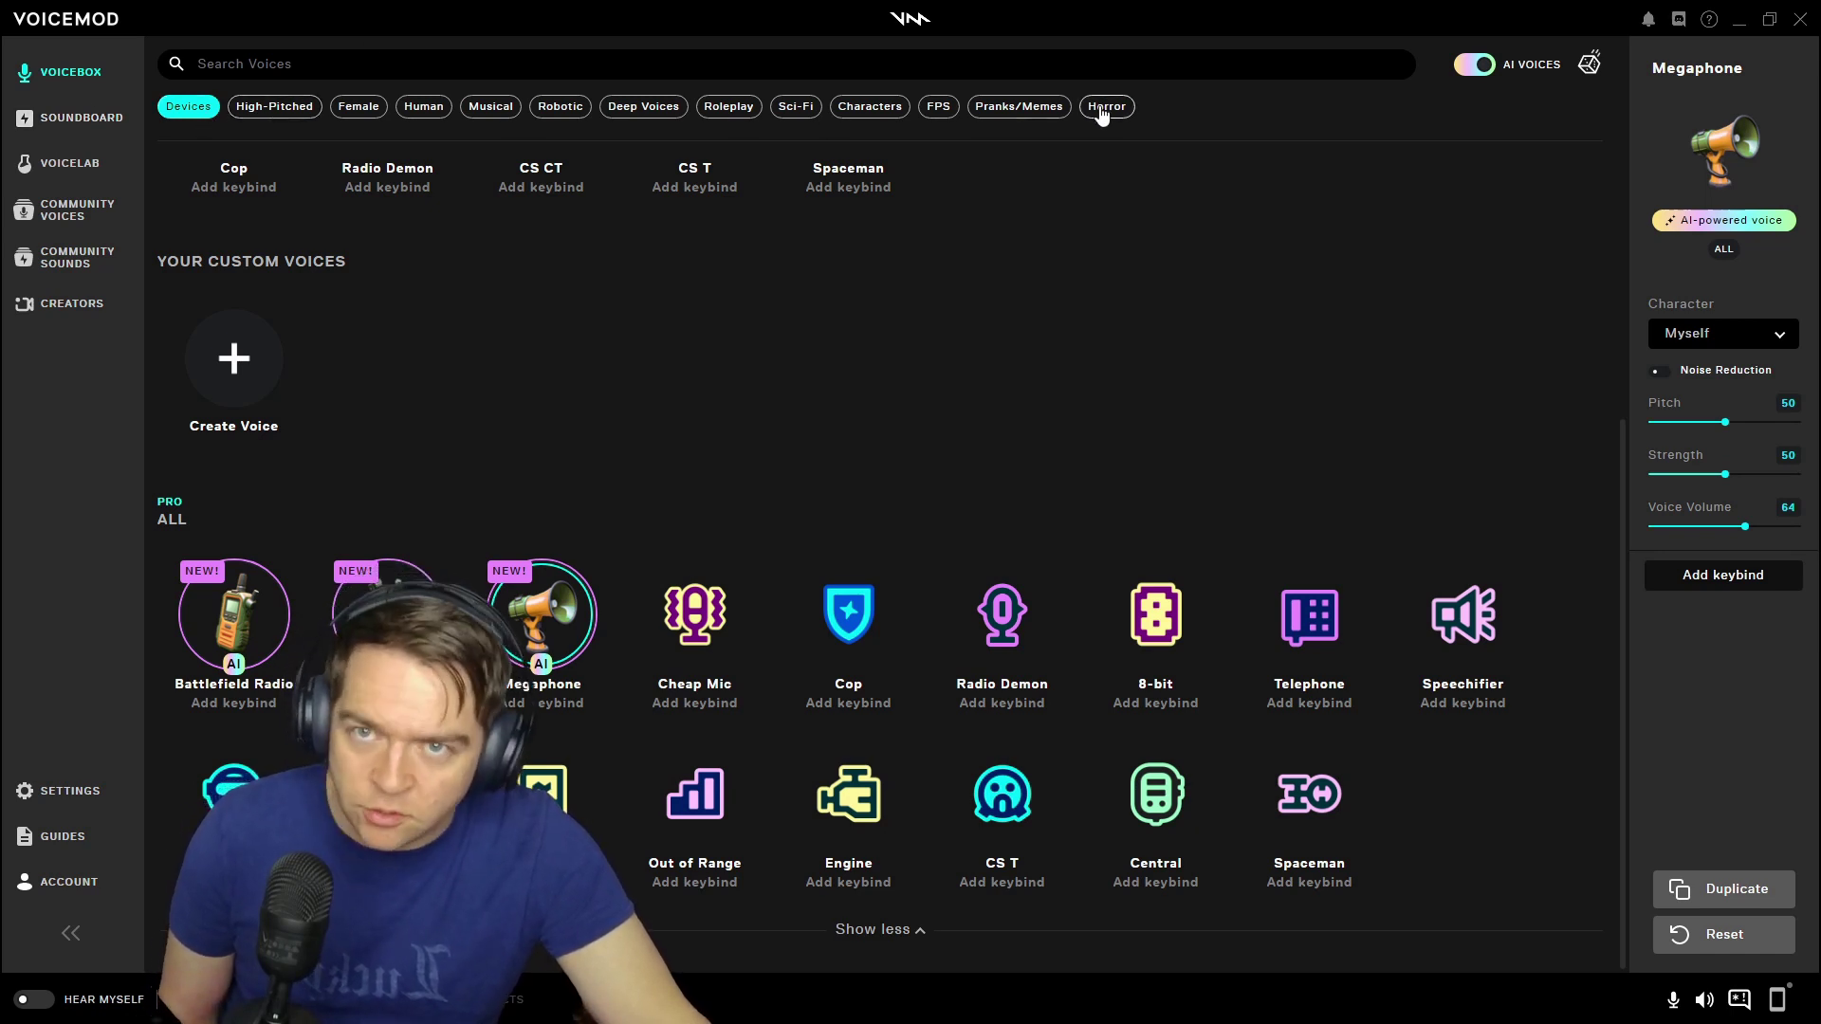
Select the featured Runic Sorceress voice in the Female category and raise its Dragons effect
left_click(360, 106)
scroll(699, 610, "down", 3)
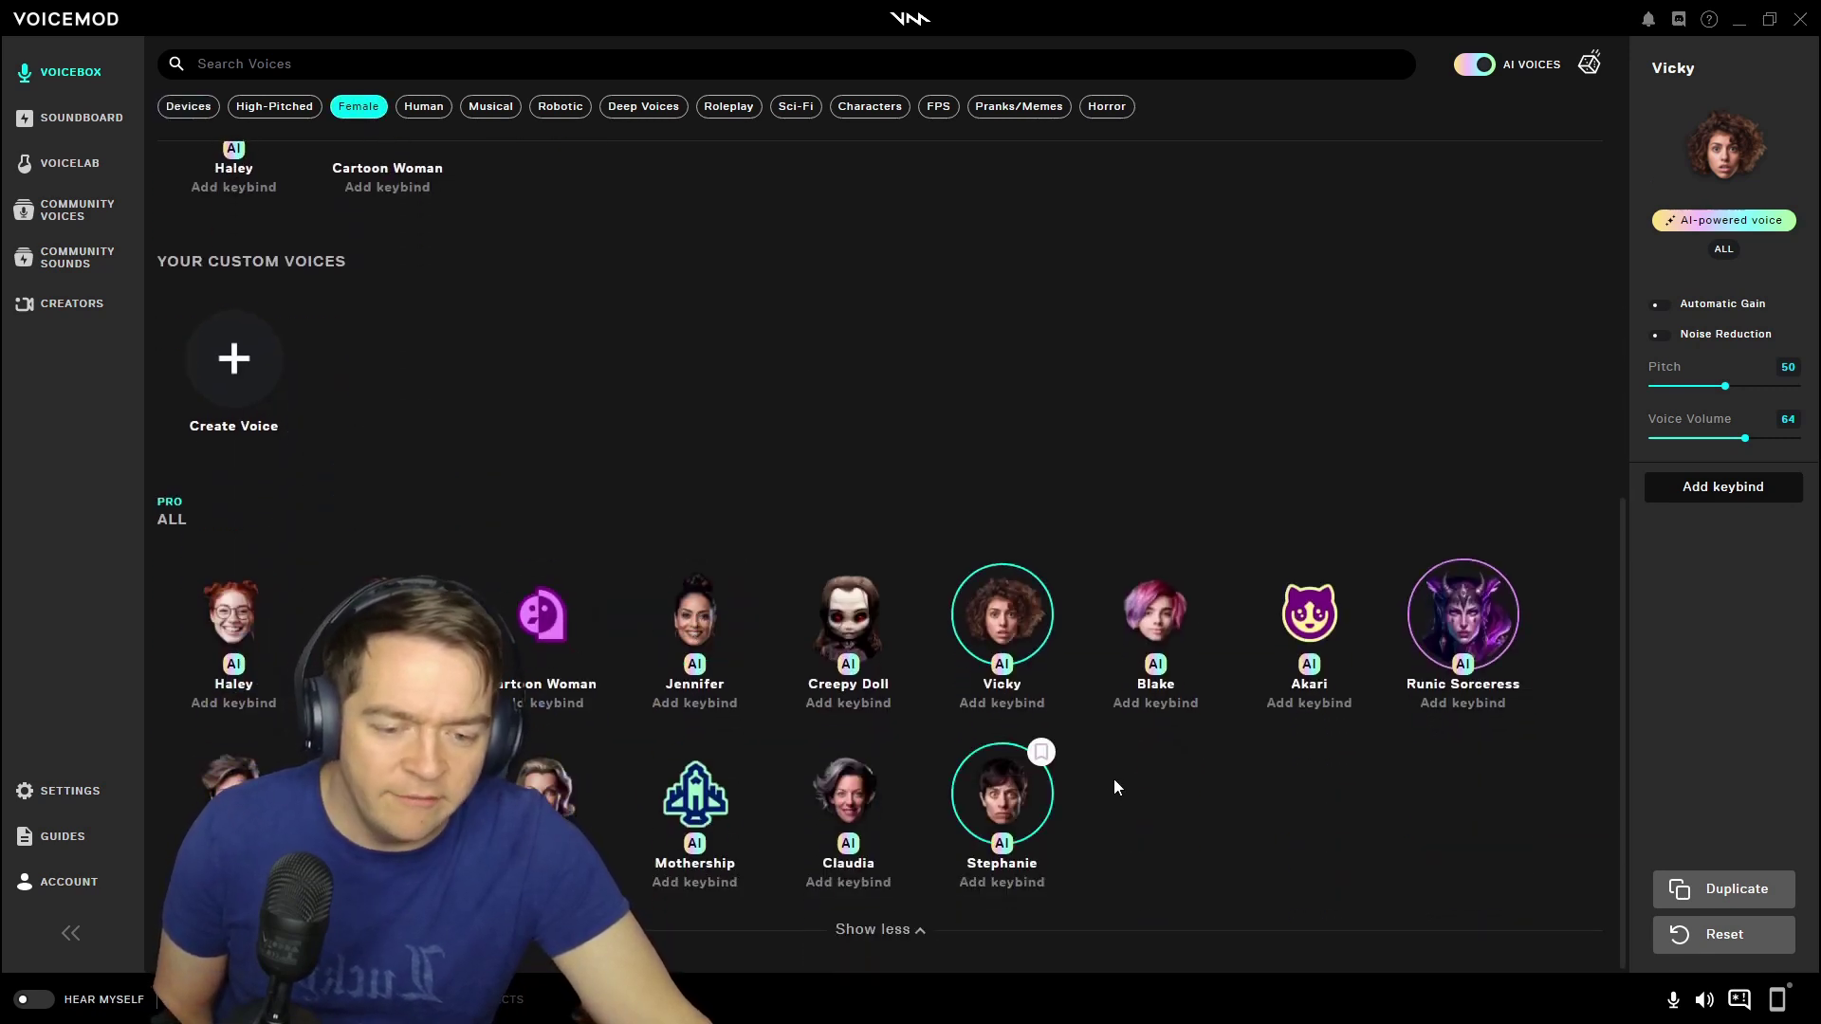
scroll(779, 493, "up", 1)
scroll(769, 486, "up", 3)
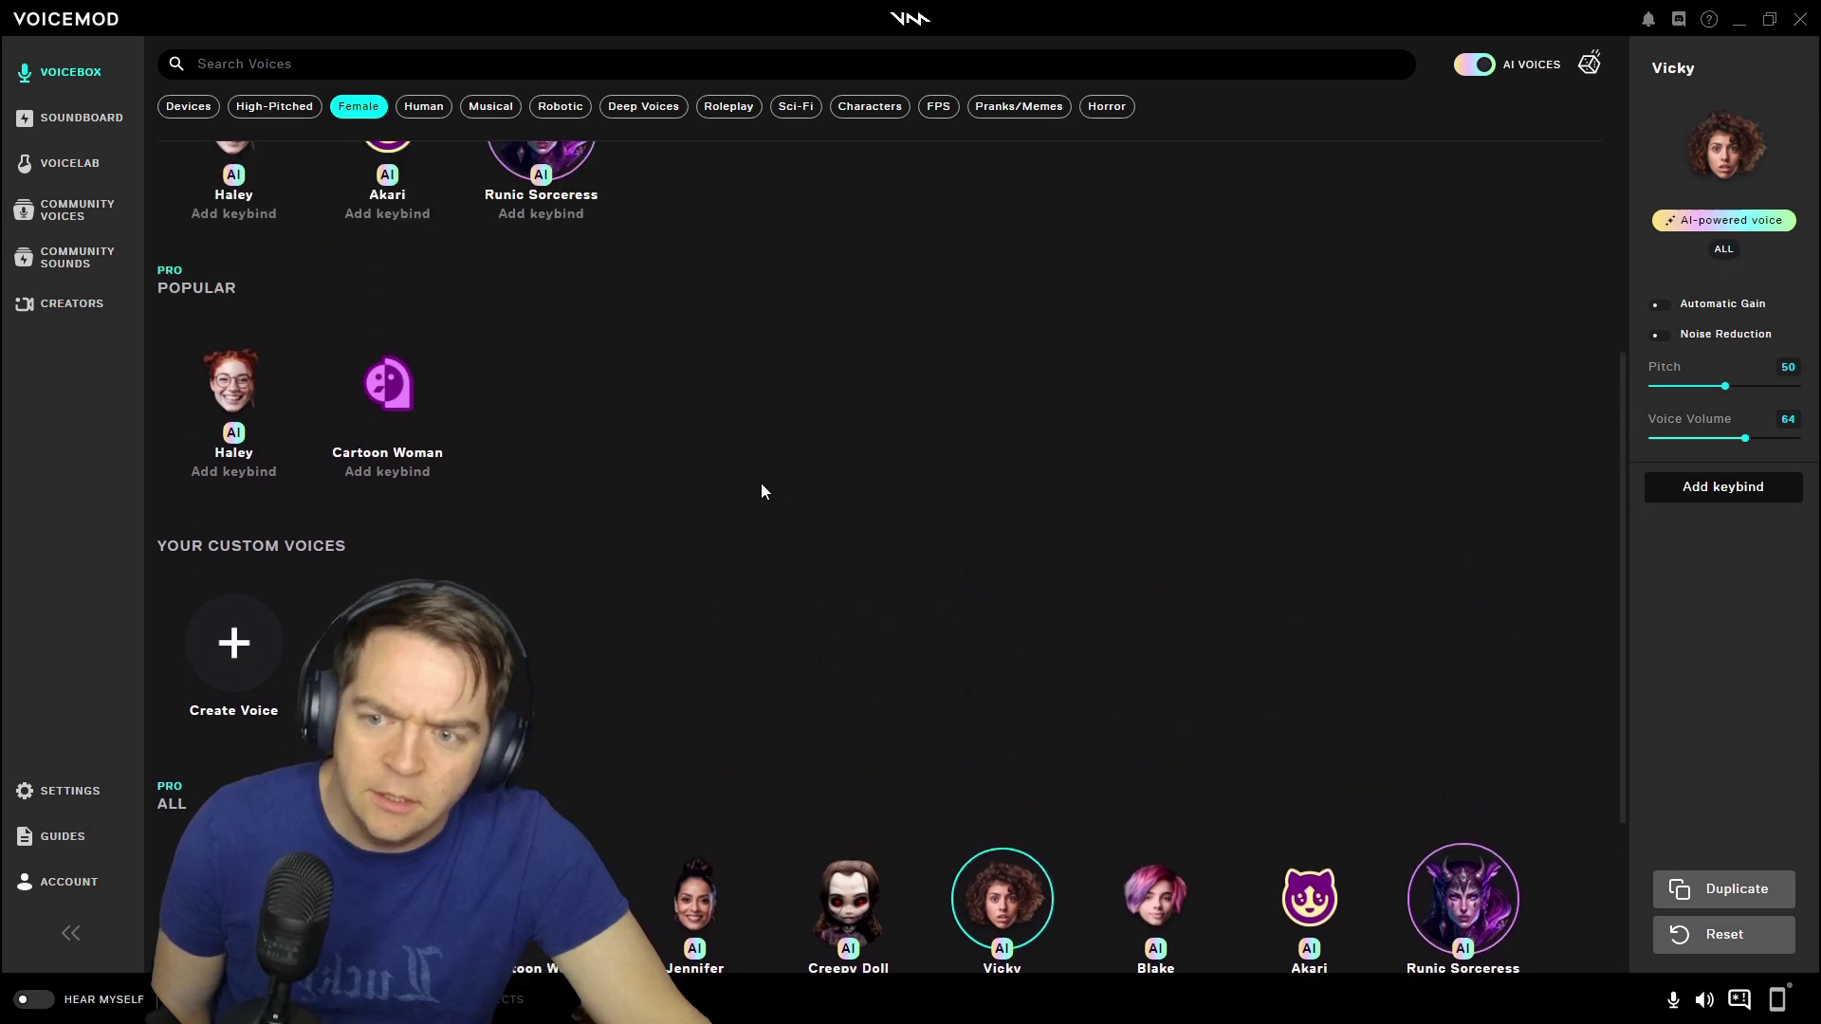
scroll(818, 441, "up", 3)
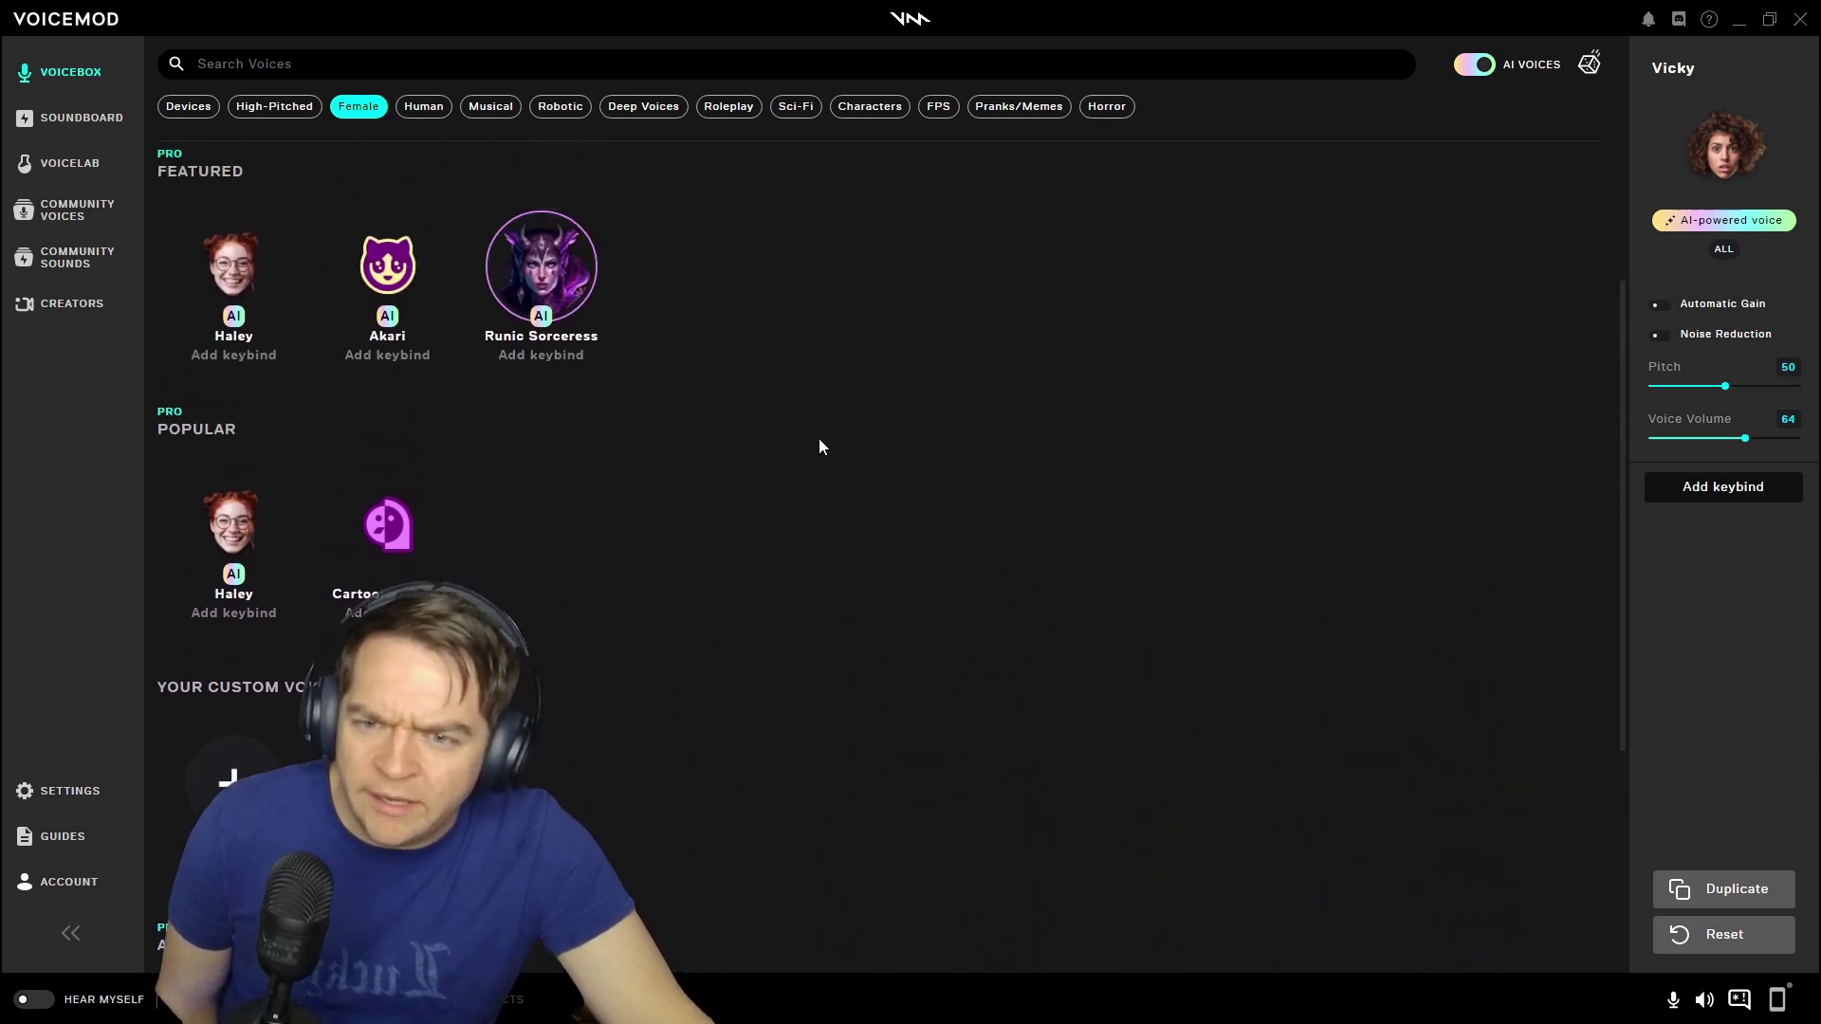
left_click(550, 333)
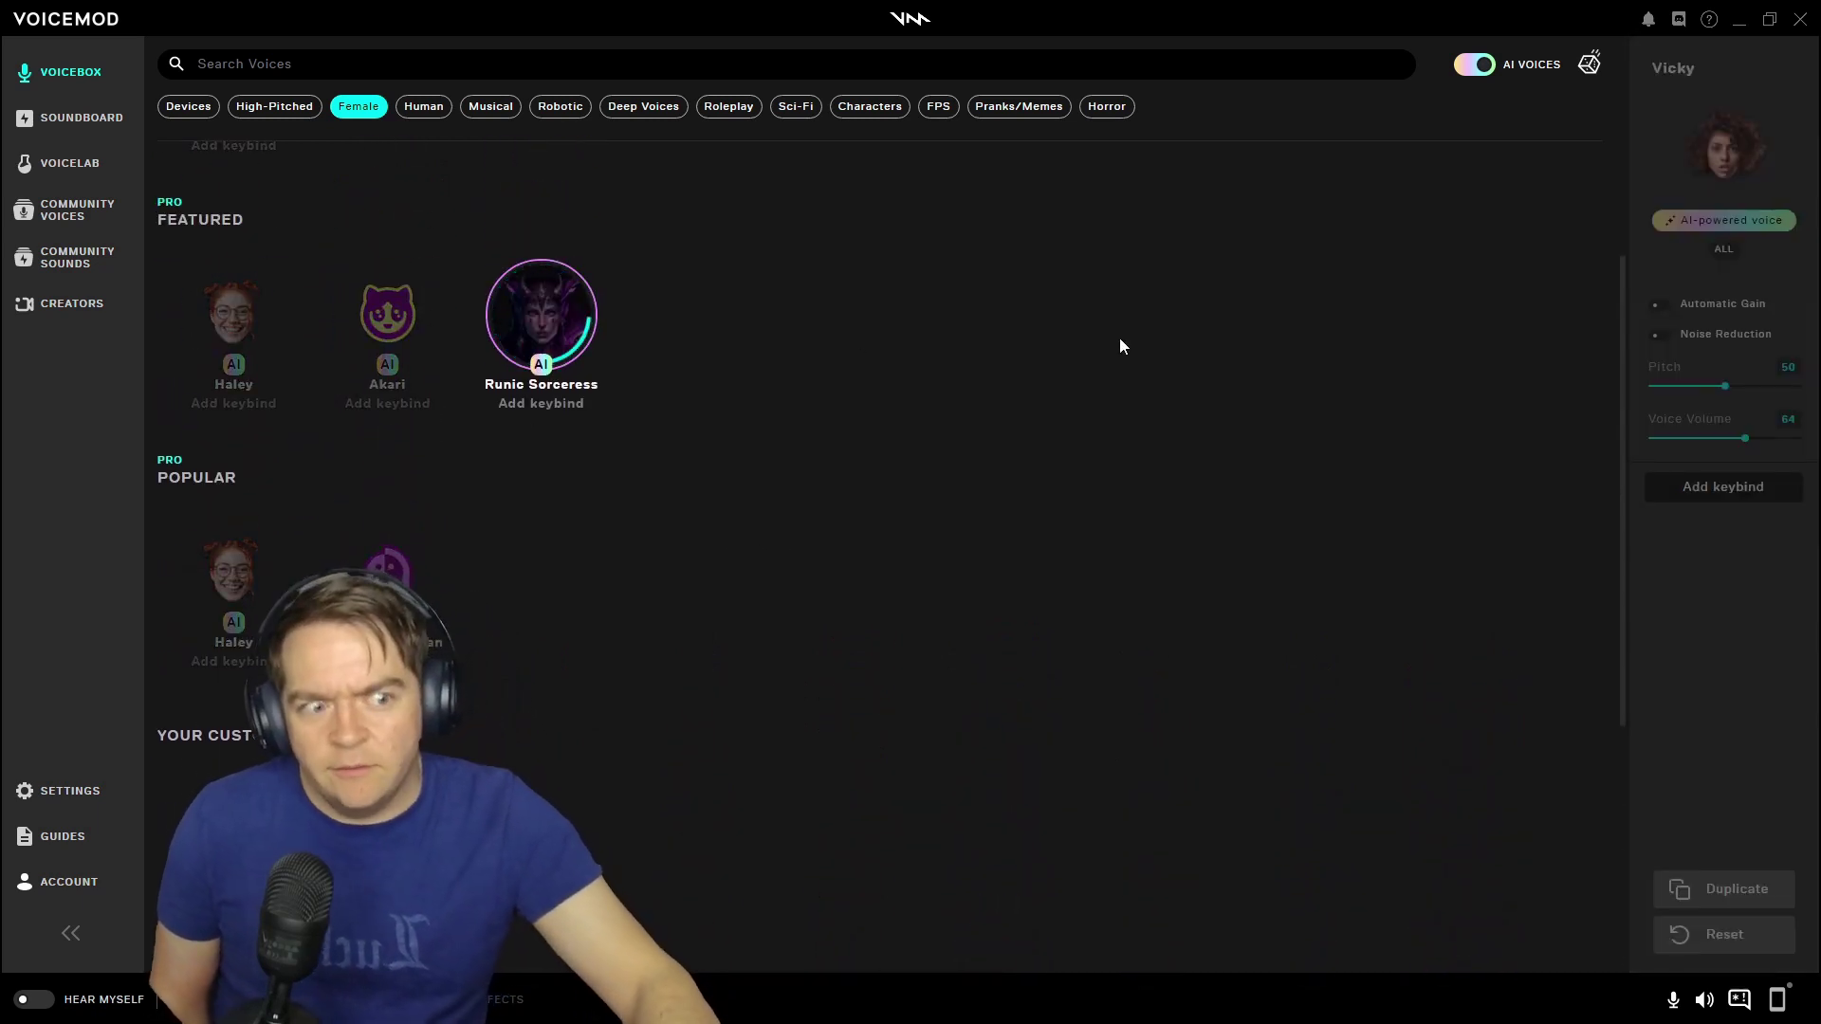
scroll(1119, 339, "down", 1)
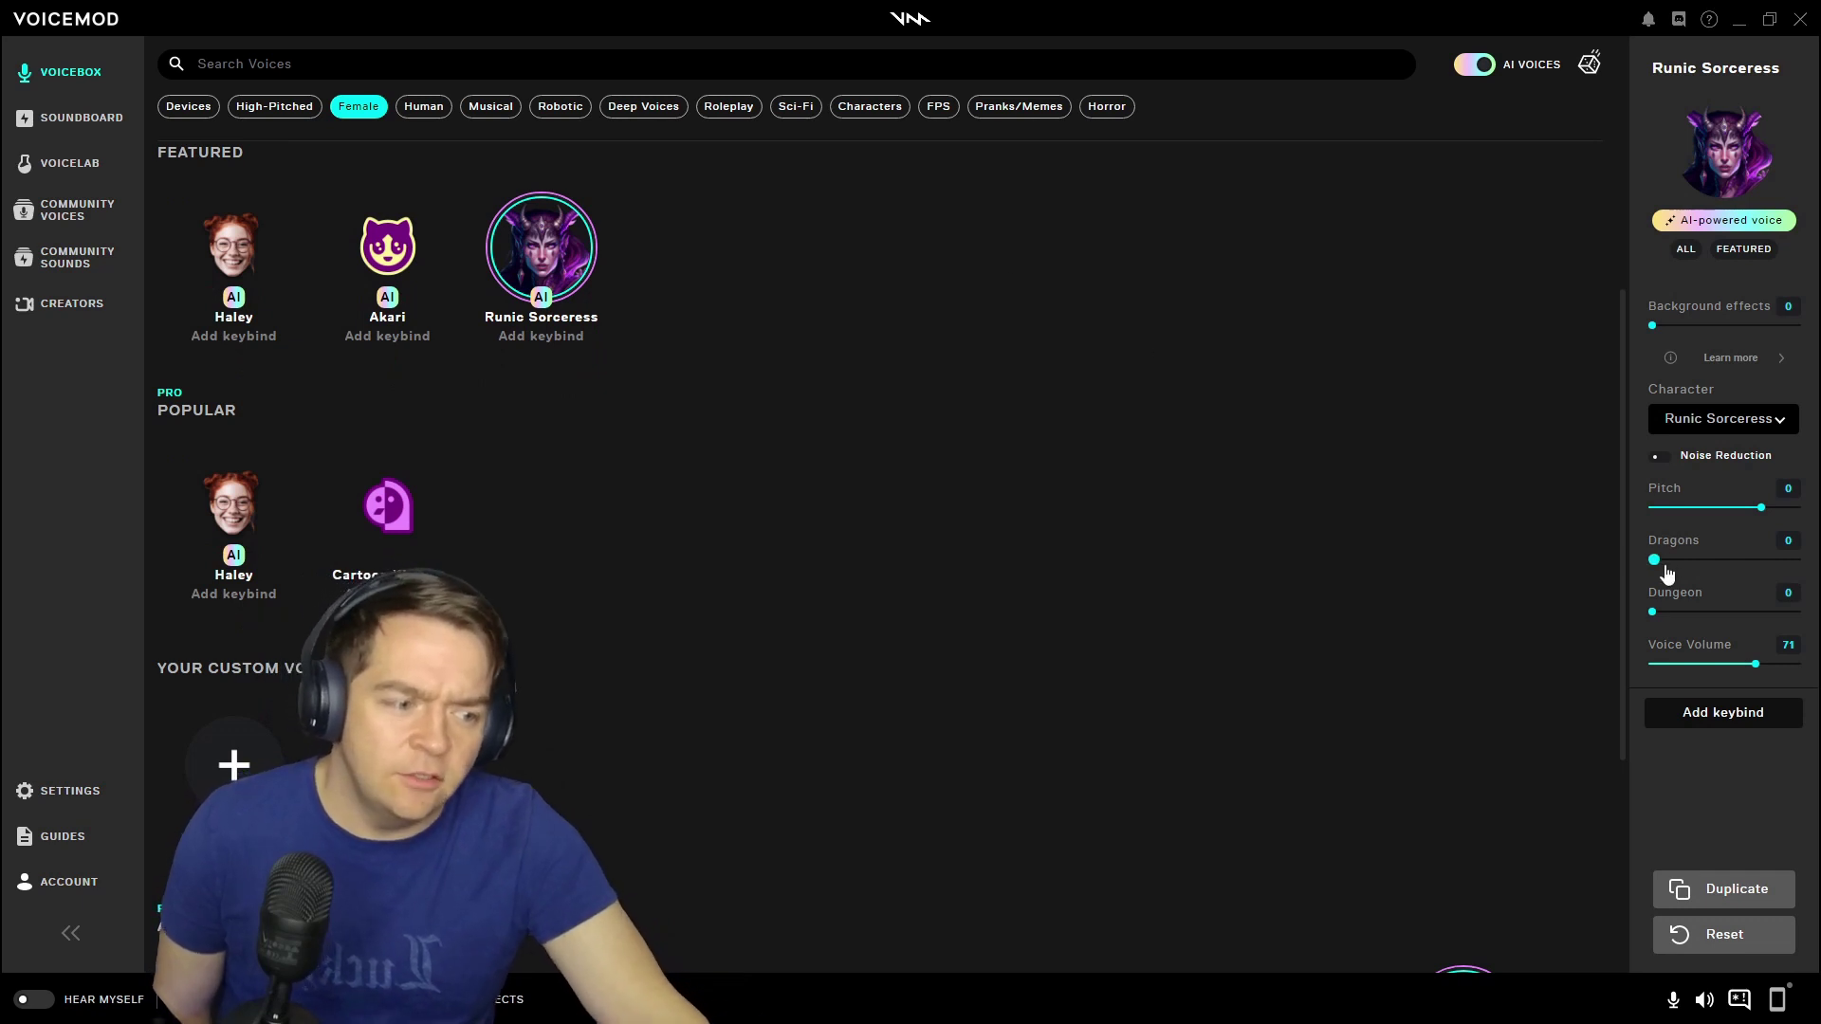
left_click_drag(1654, 561, 1713, 562)
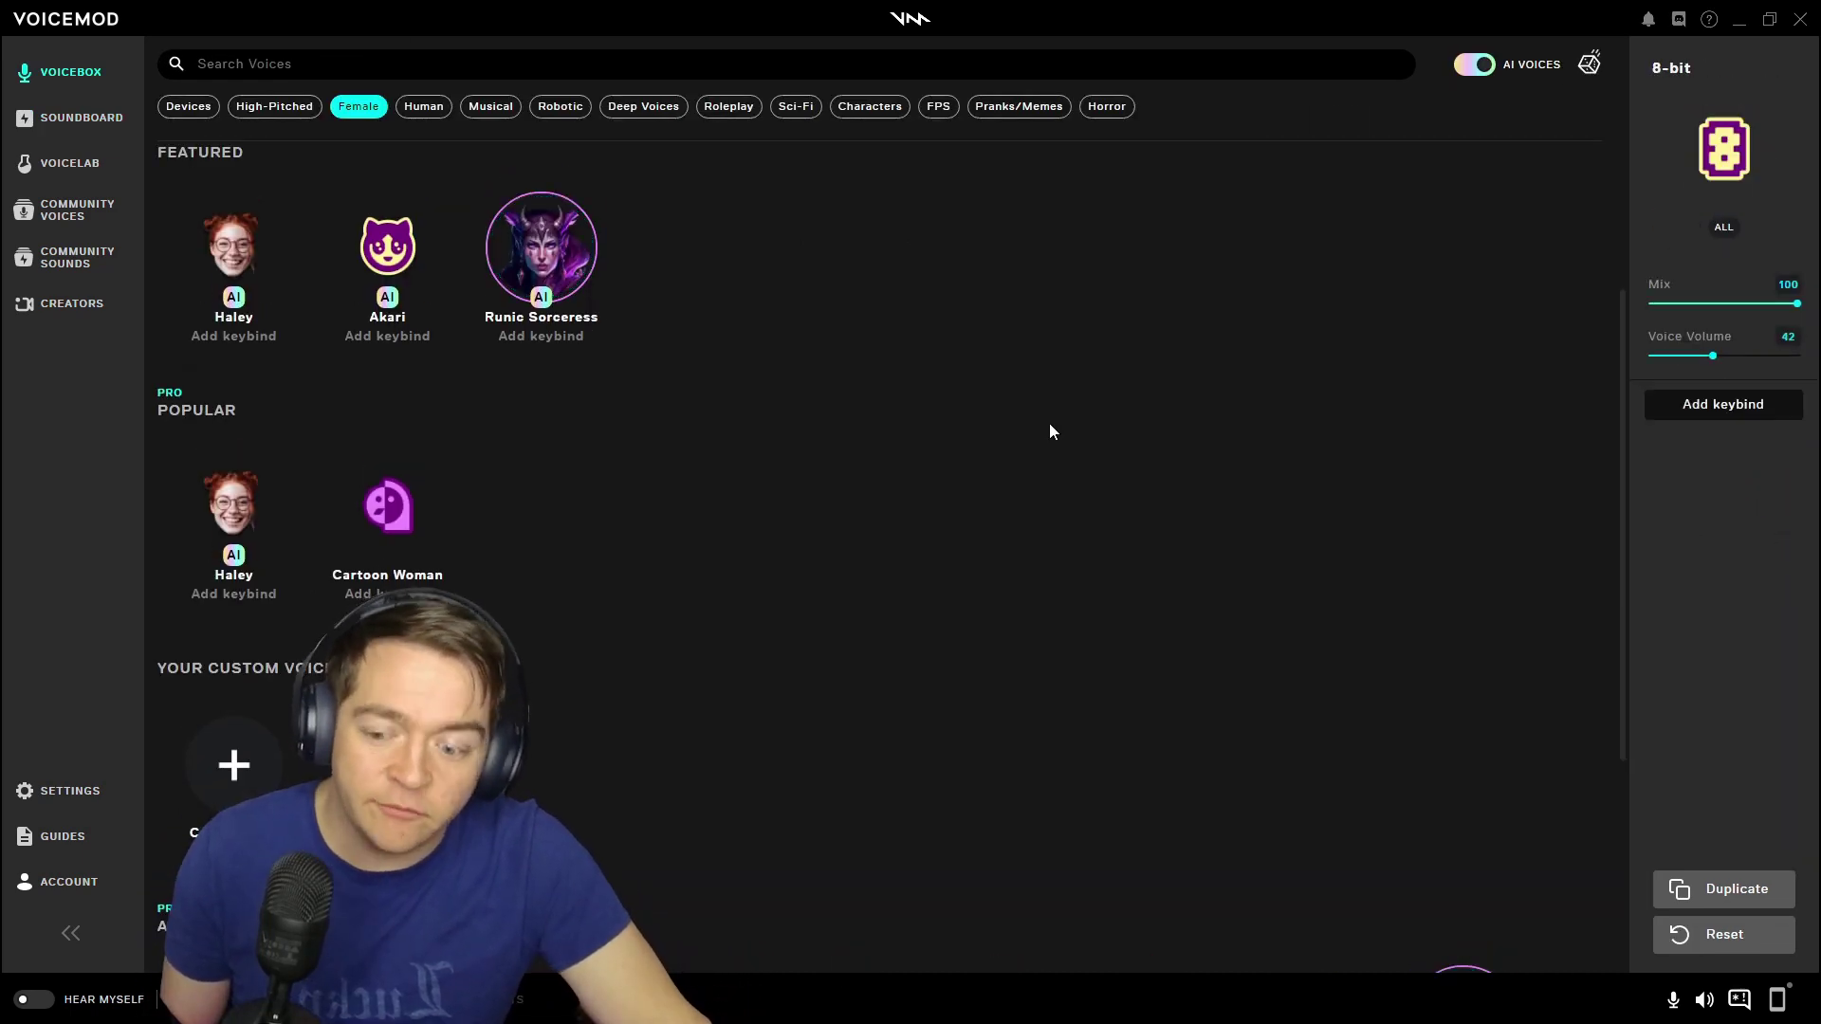
Open the soundboard and play sounds from the FPS set, from Bonk through Marching Home plus F In Chat and Rising Sun
left_click(85, 123)
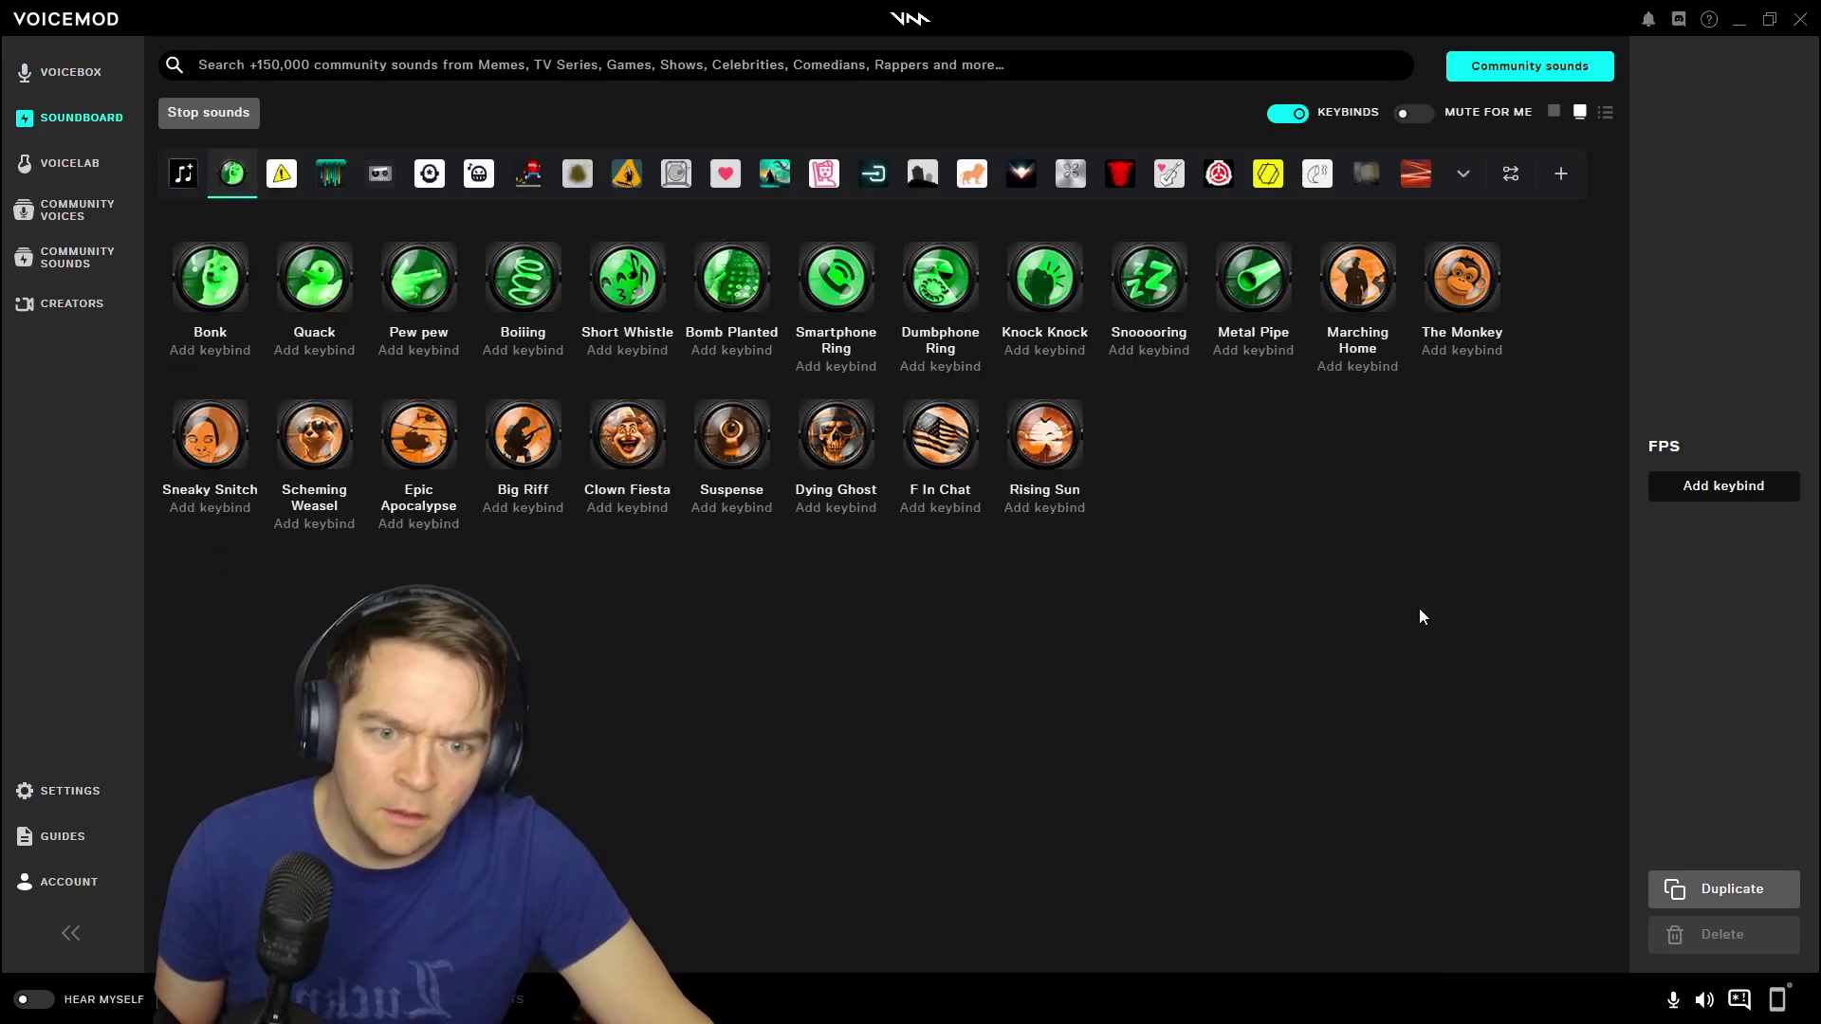
left_click(218, 298)
left_click(313, 285)
left_click(418, 285)
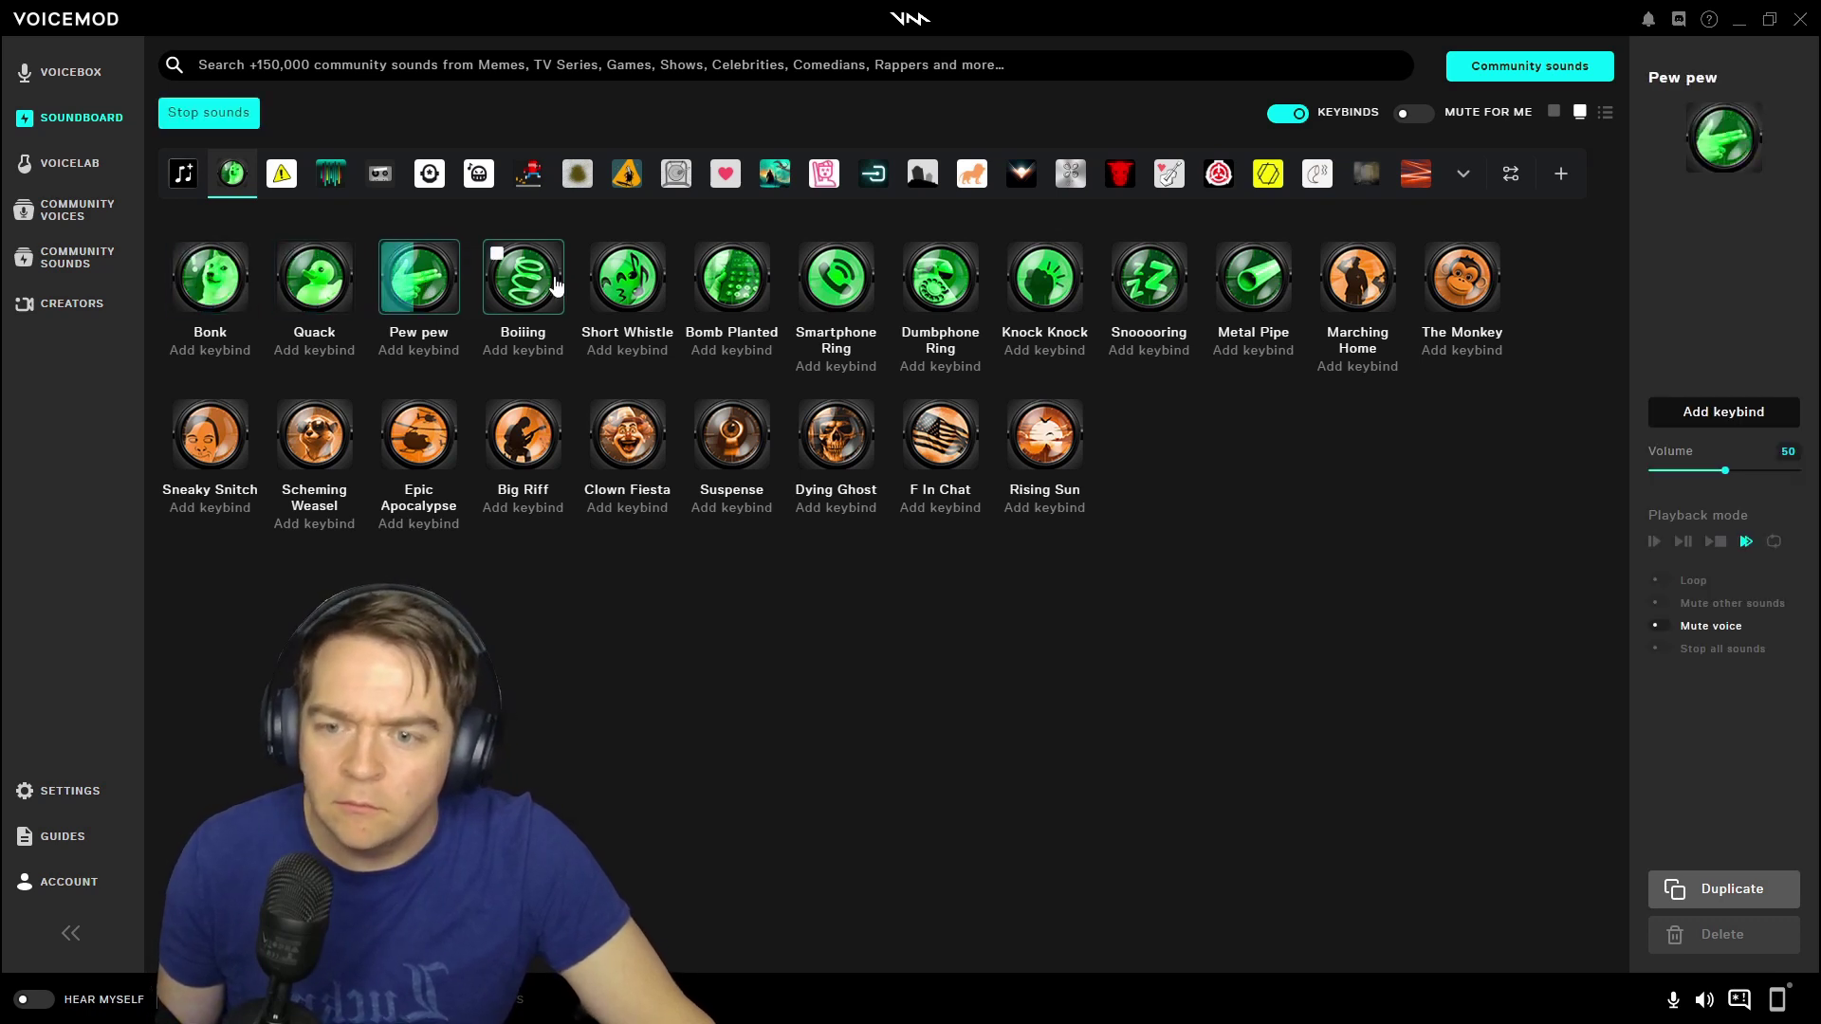
left_click(523, 285)
left_click(627, 285)
left_click(750, 285)
left_click(835, 284)
left_click(1044, 285)
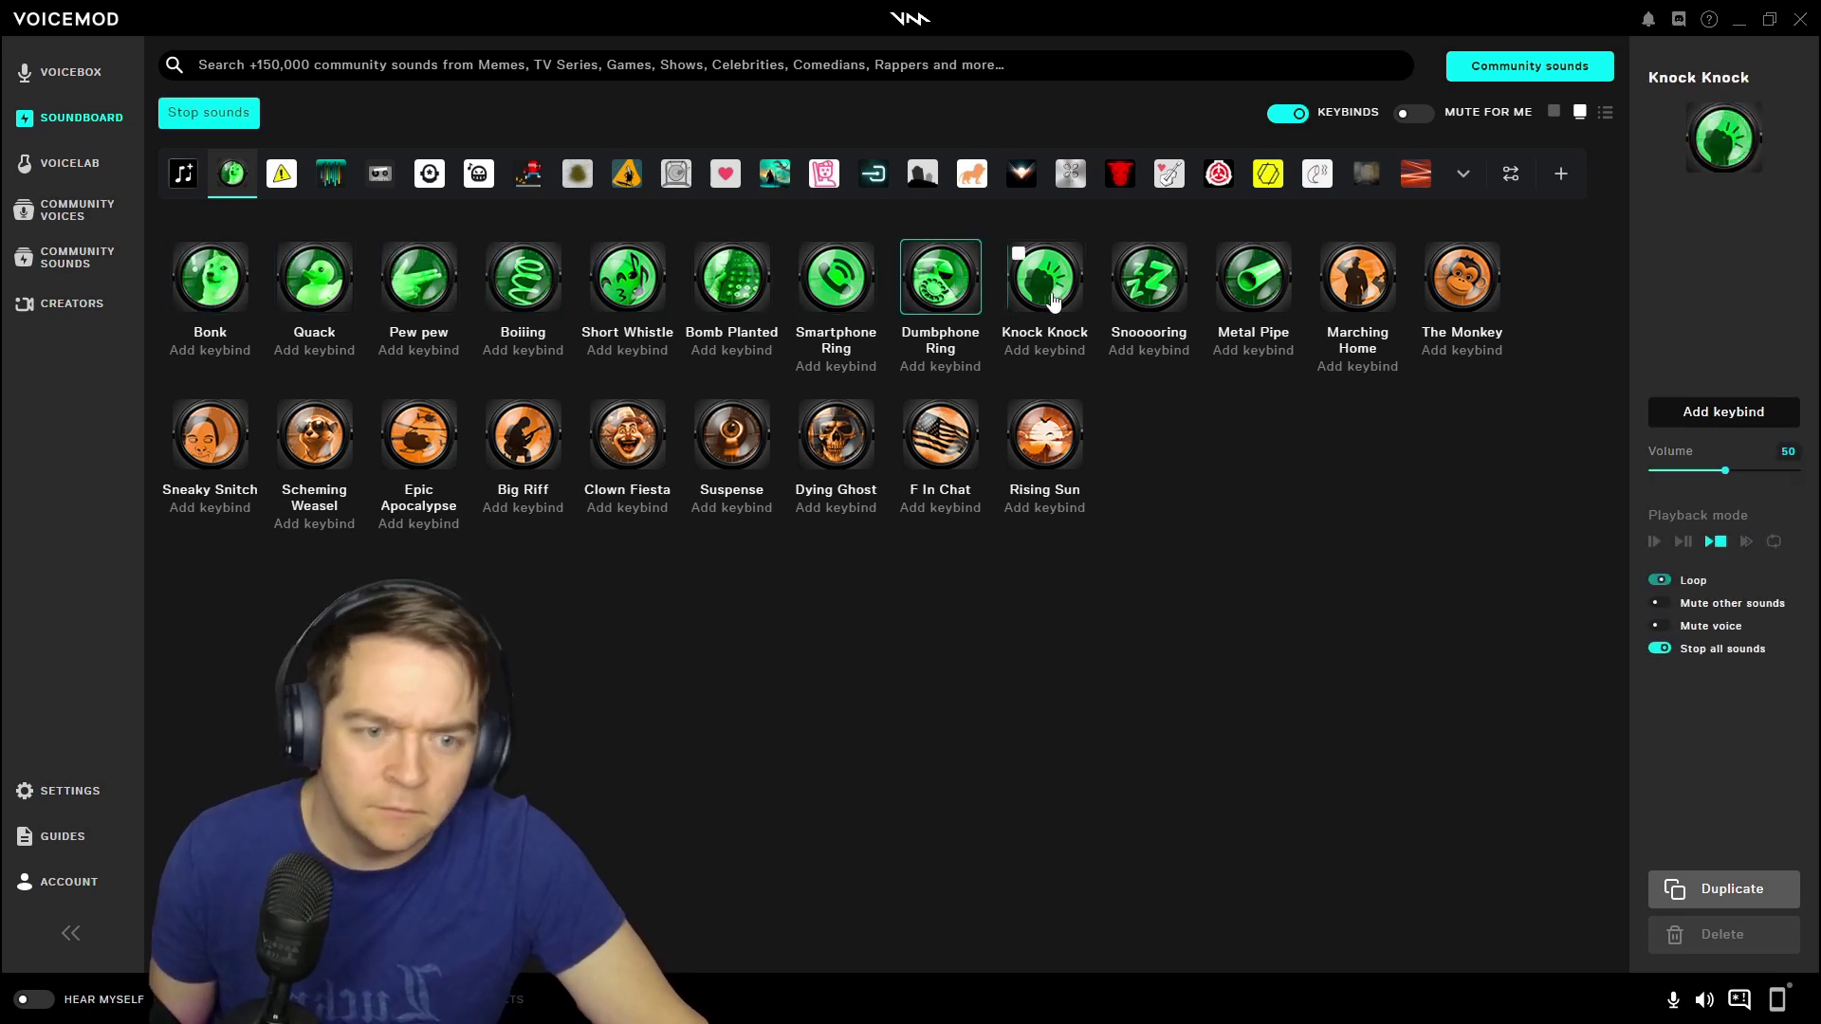
left_click(1149, 285)
left_click(1250, 281)
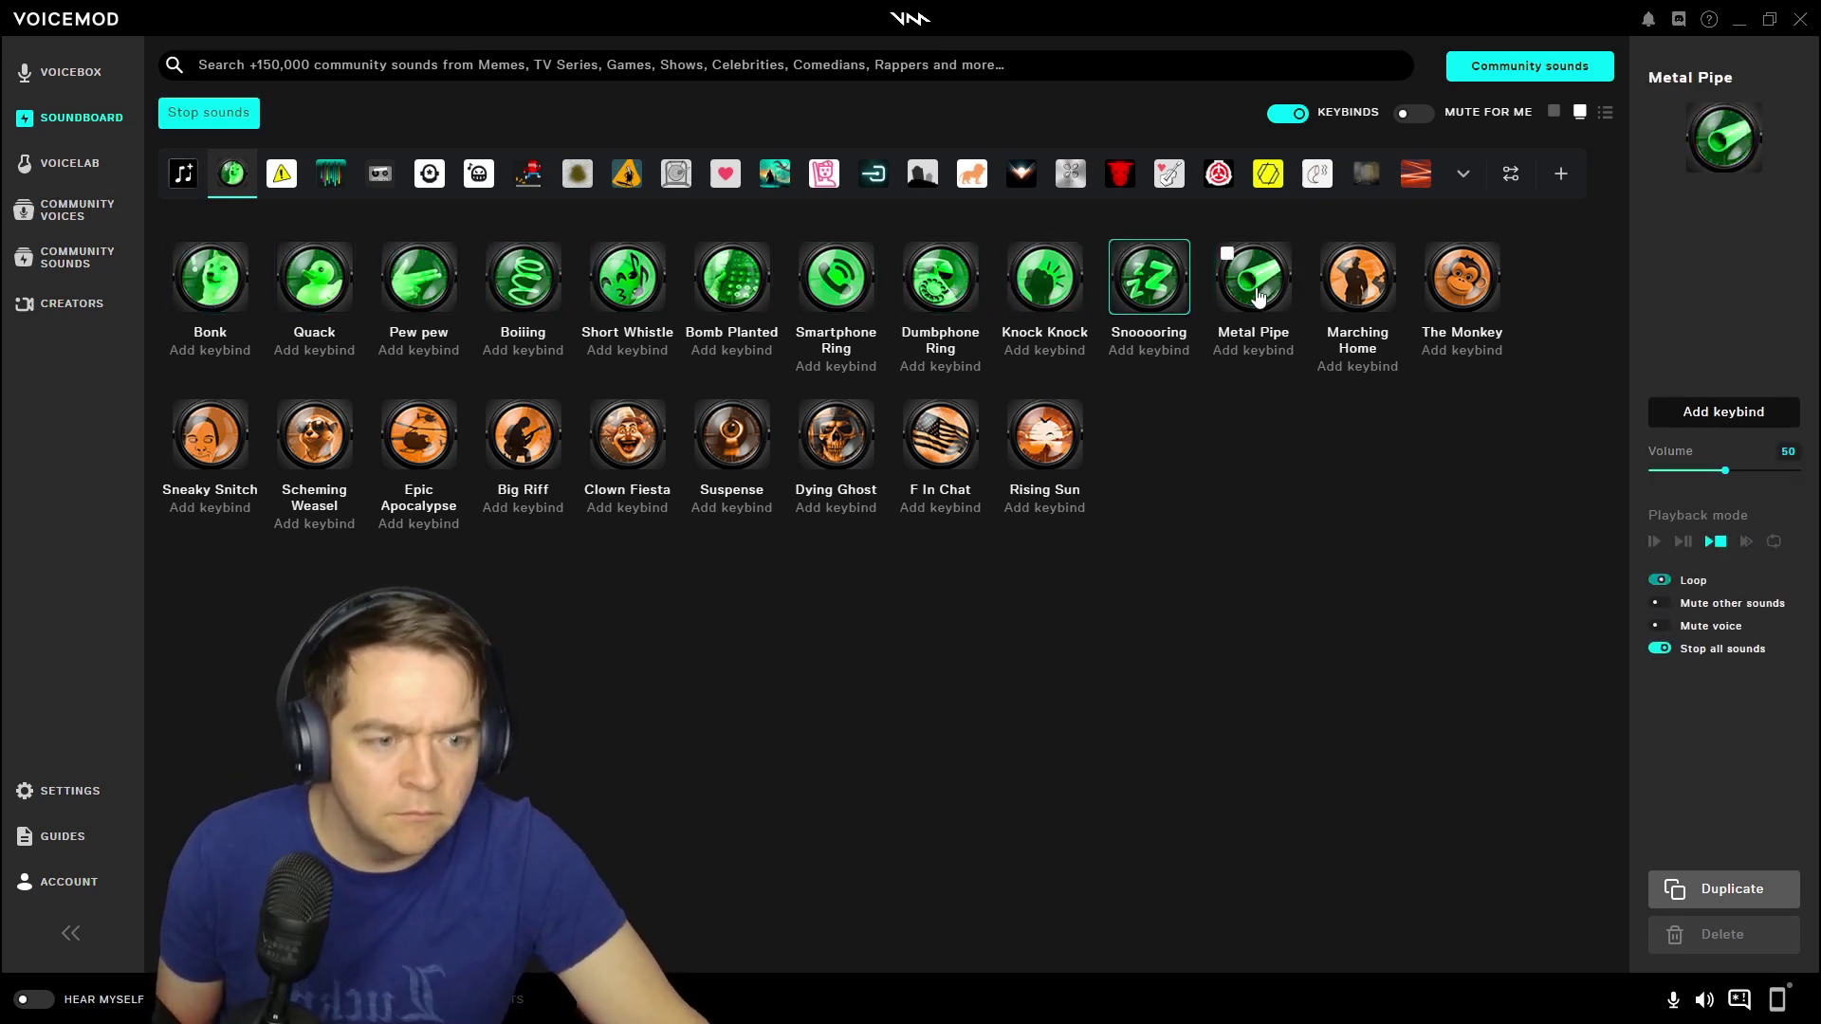
left_click(1358, 279)
left_click(1044, 436)
left_click(961, 451)
left_click(1046, 438)
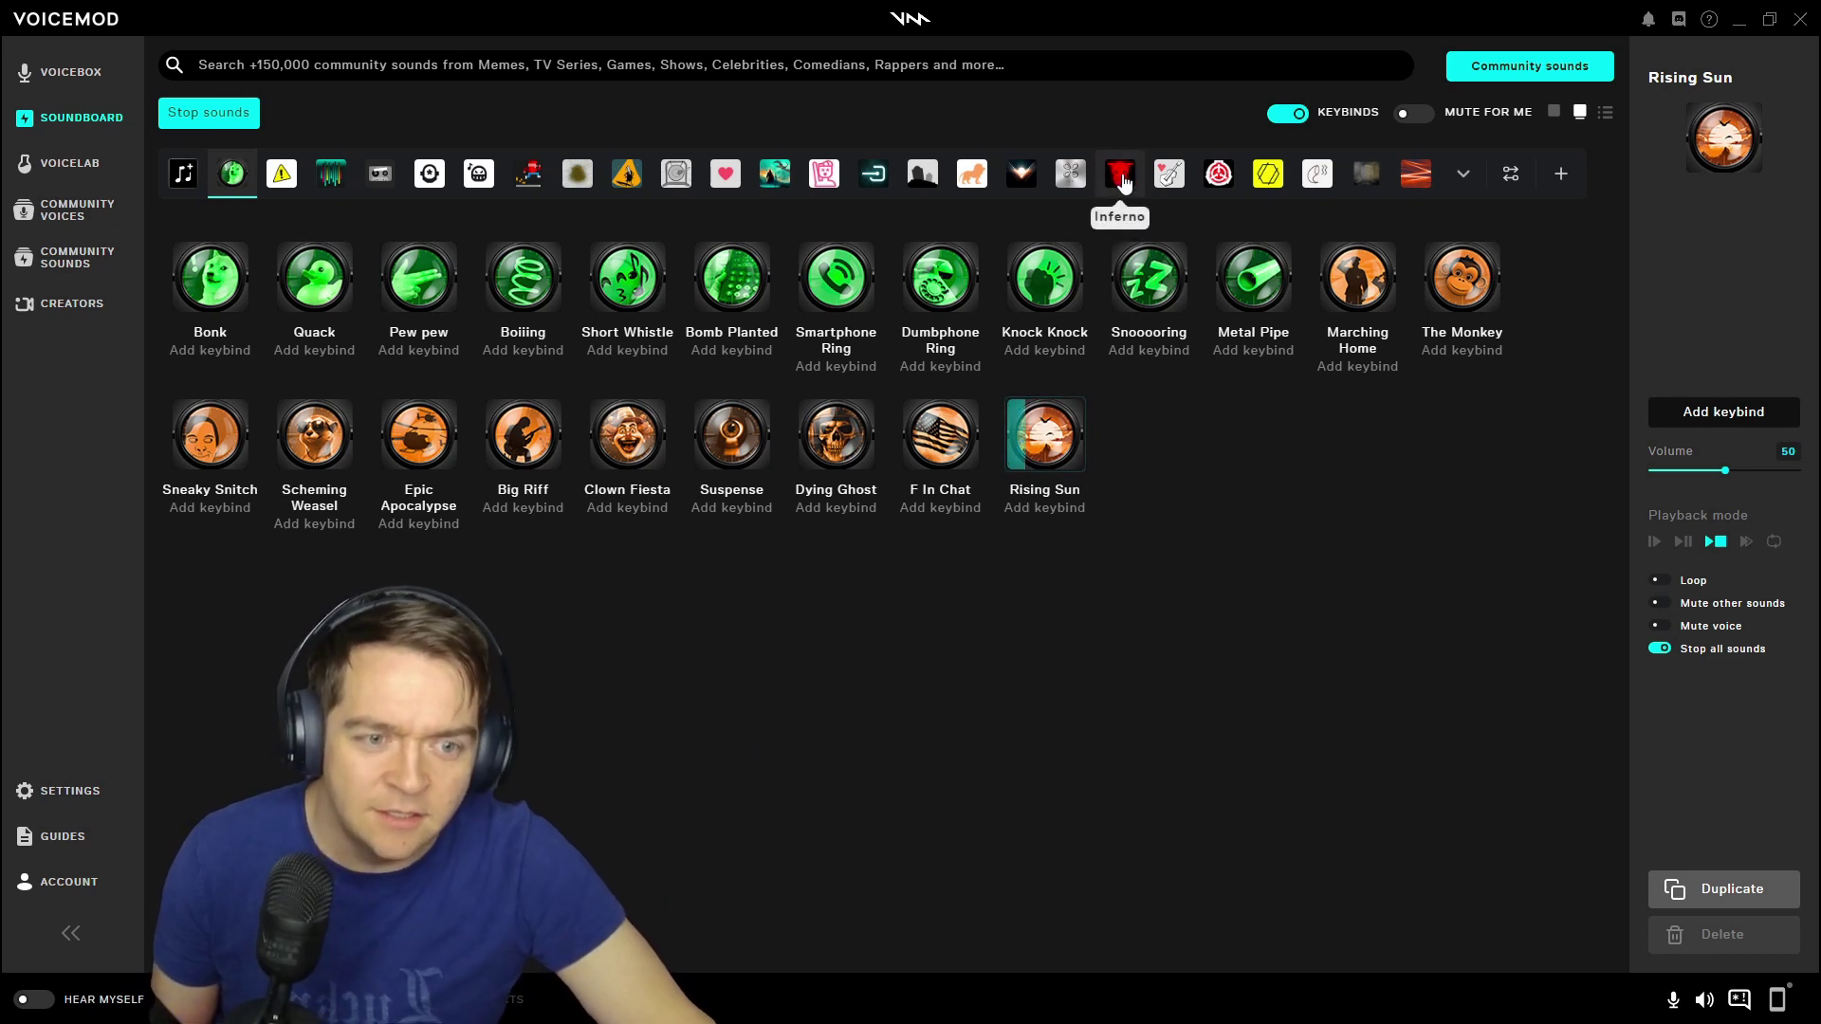
Look over the Inferno set and My Soundboard, and play Error, Alert and Keyboard from the Prankster set
left_click(1121, 173)
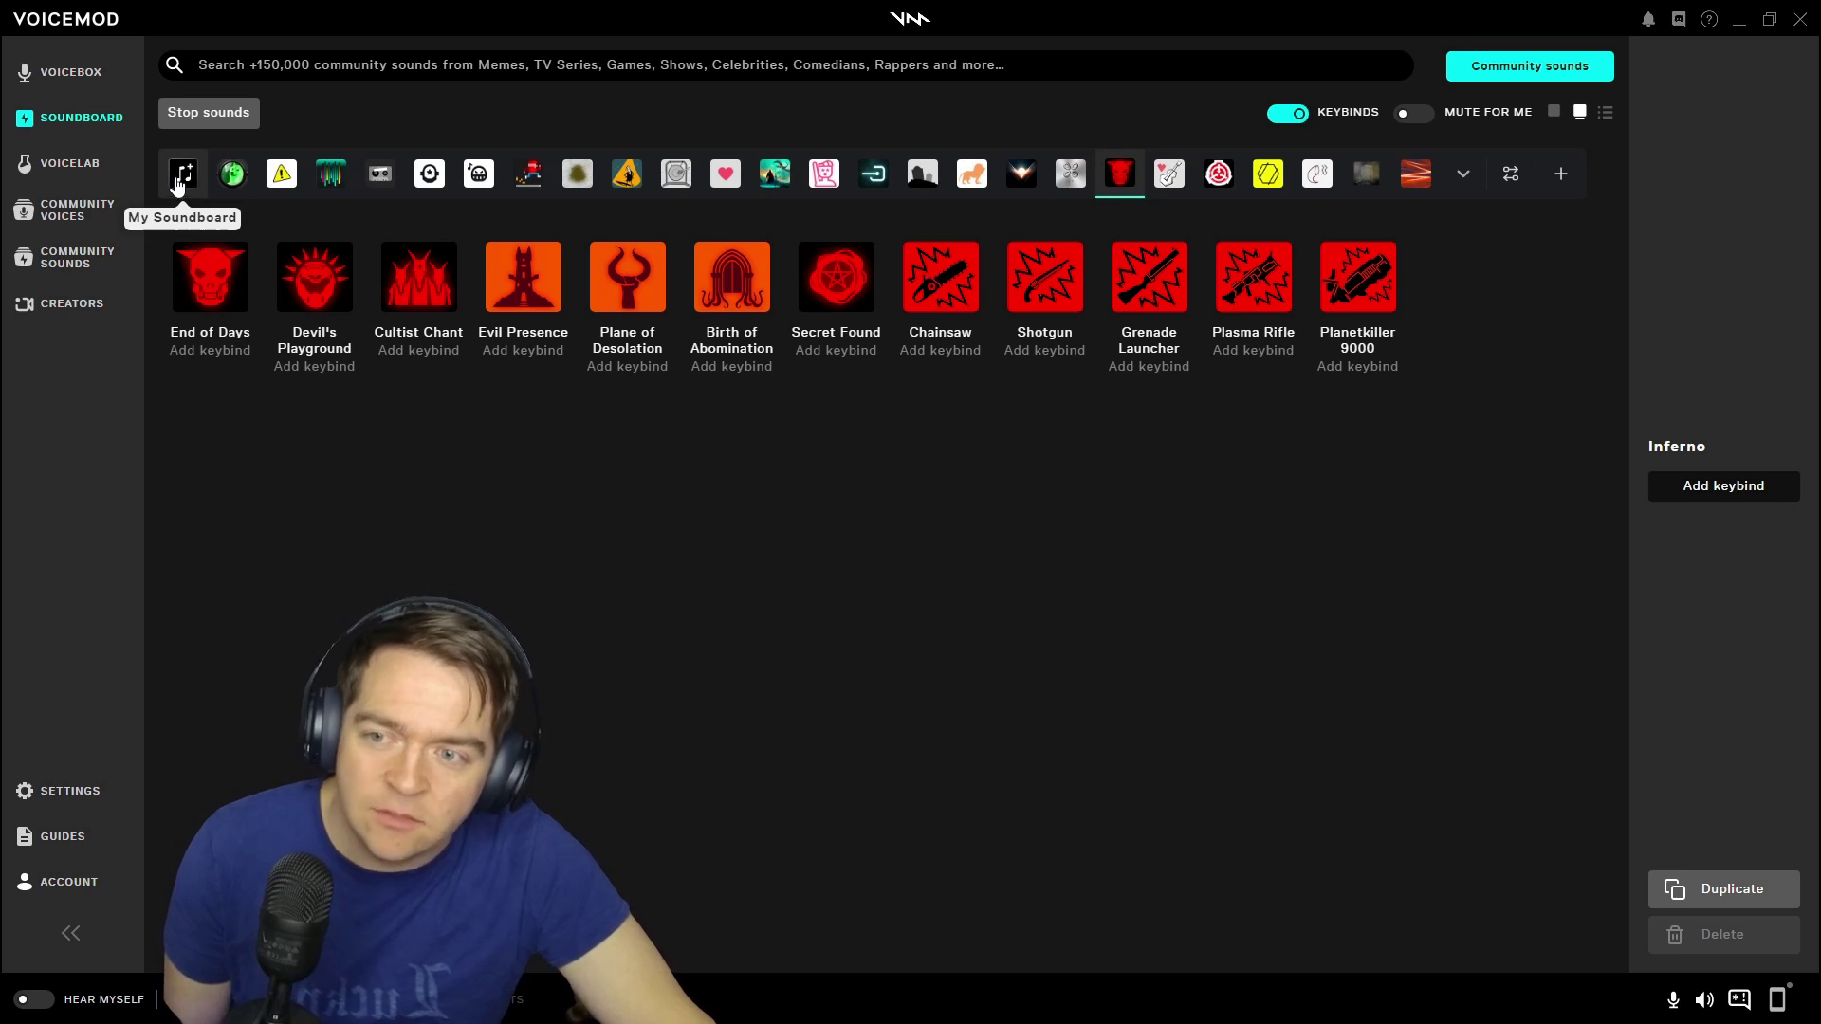
left_click(185, 174)
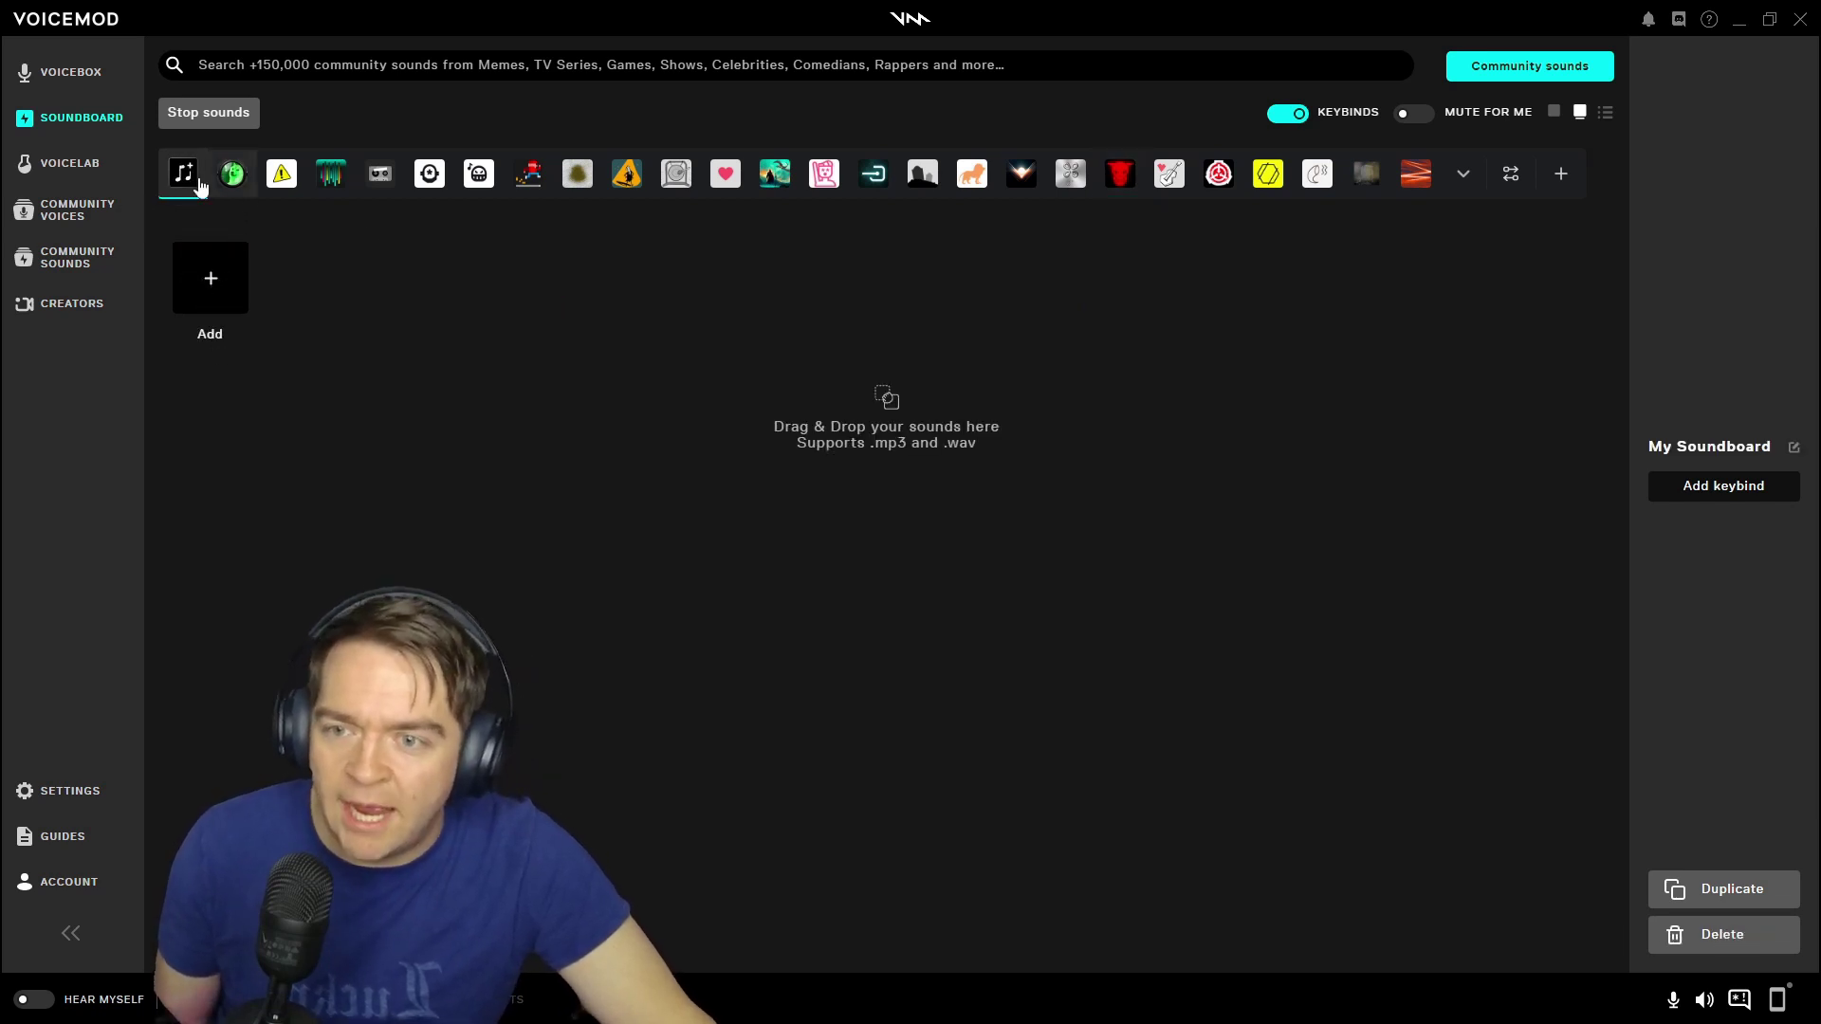
left_click(283, 179)
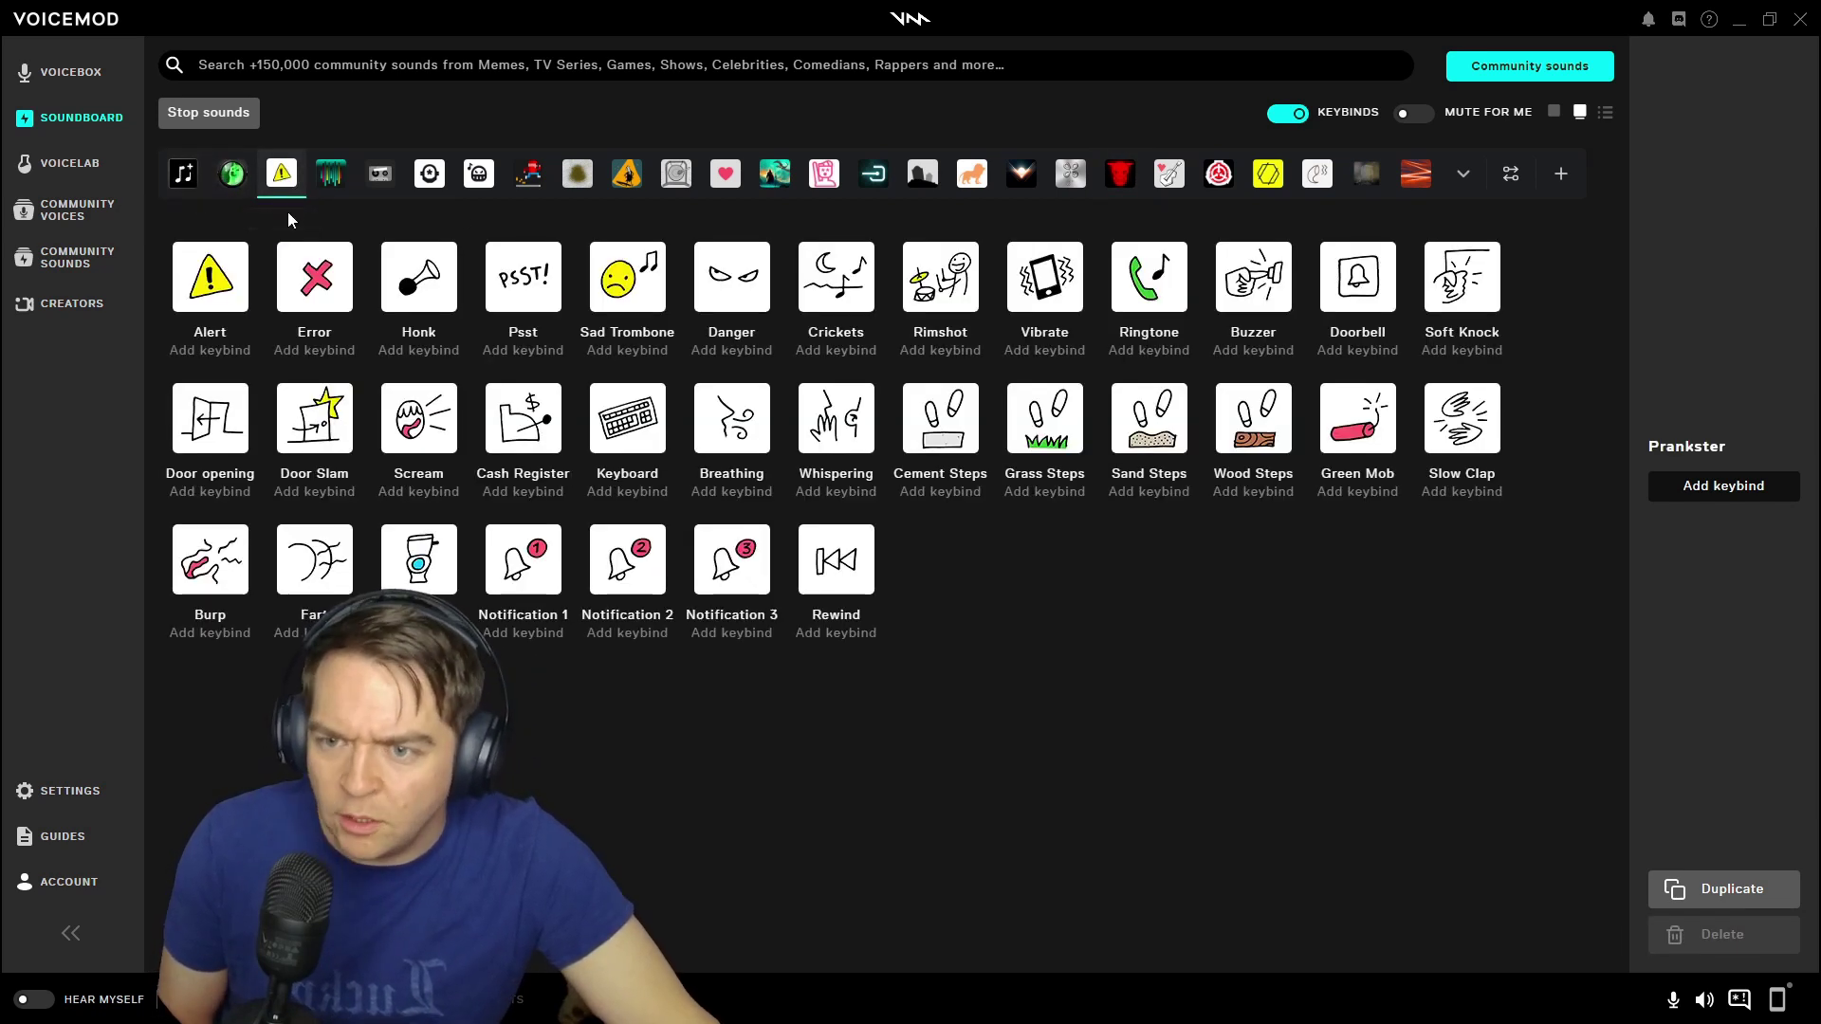
left_click(318, 285)
left_click(209, 276)
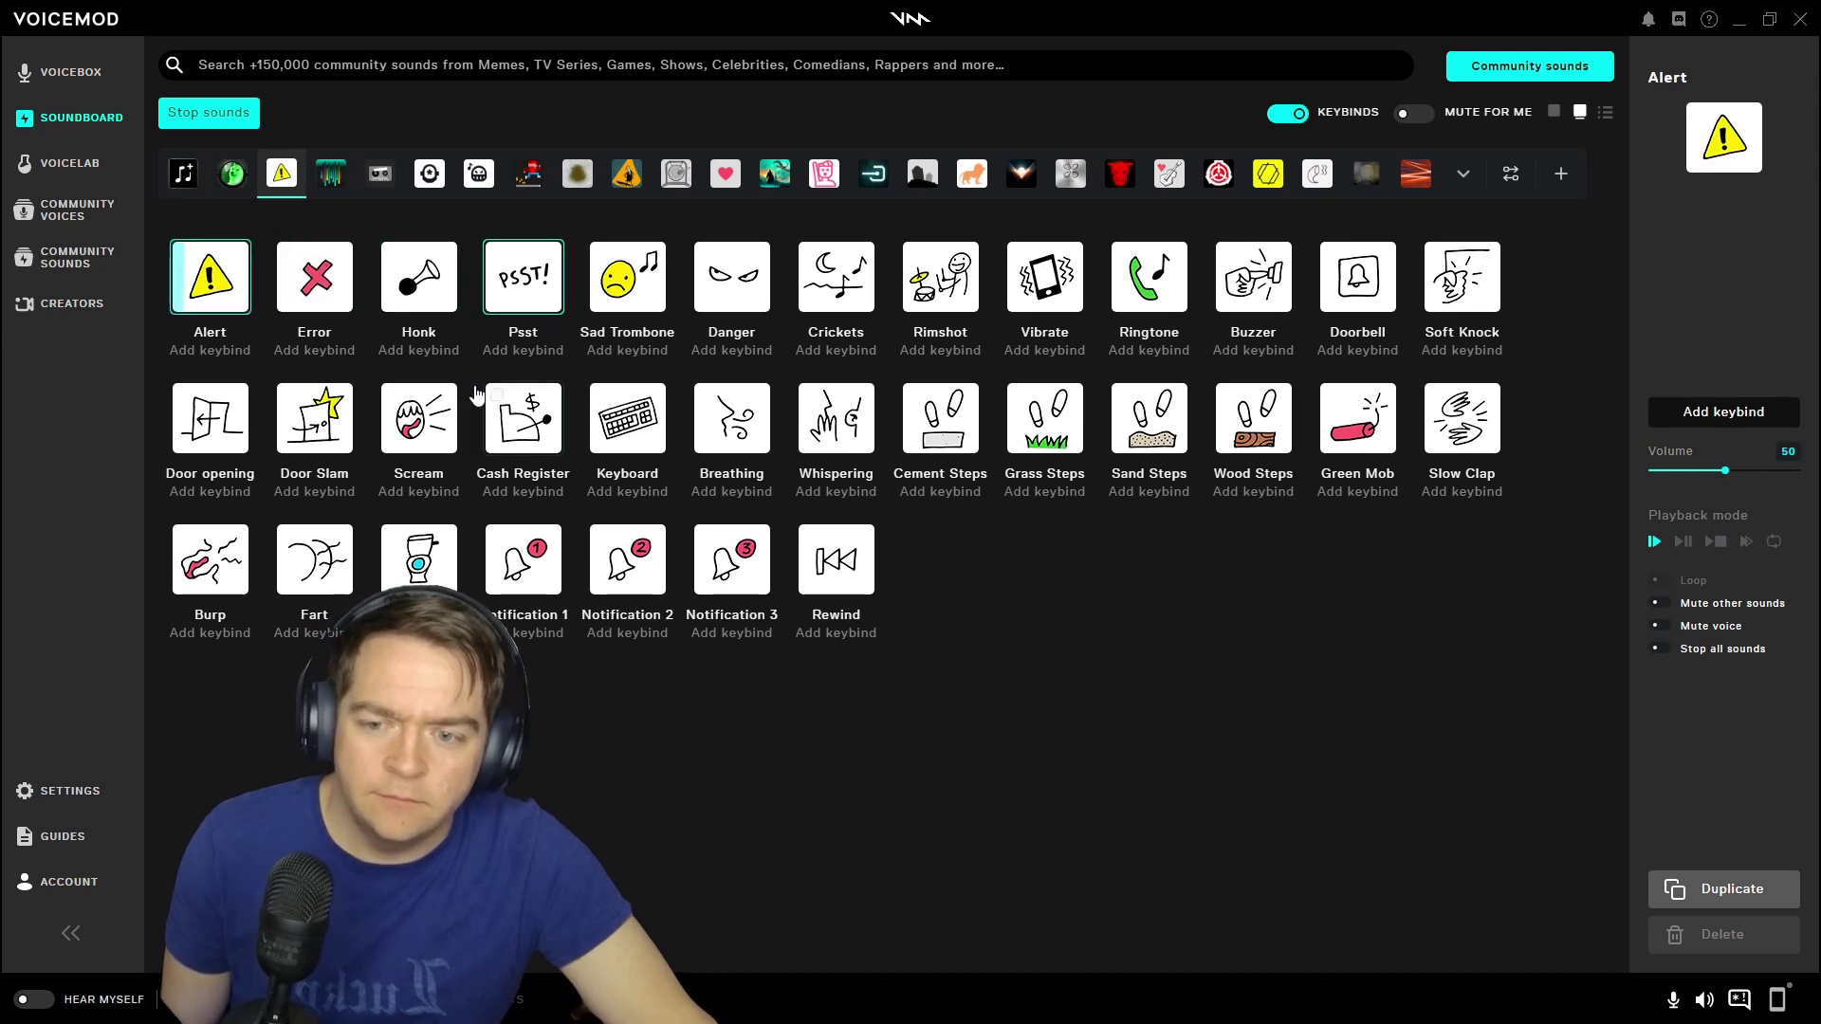
left_click(627, 418)
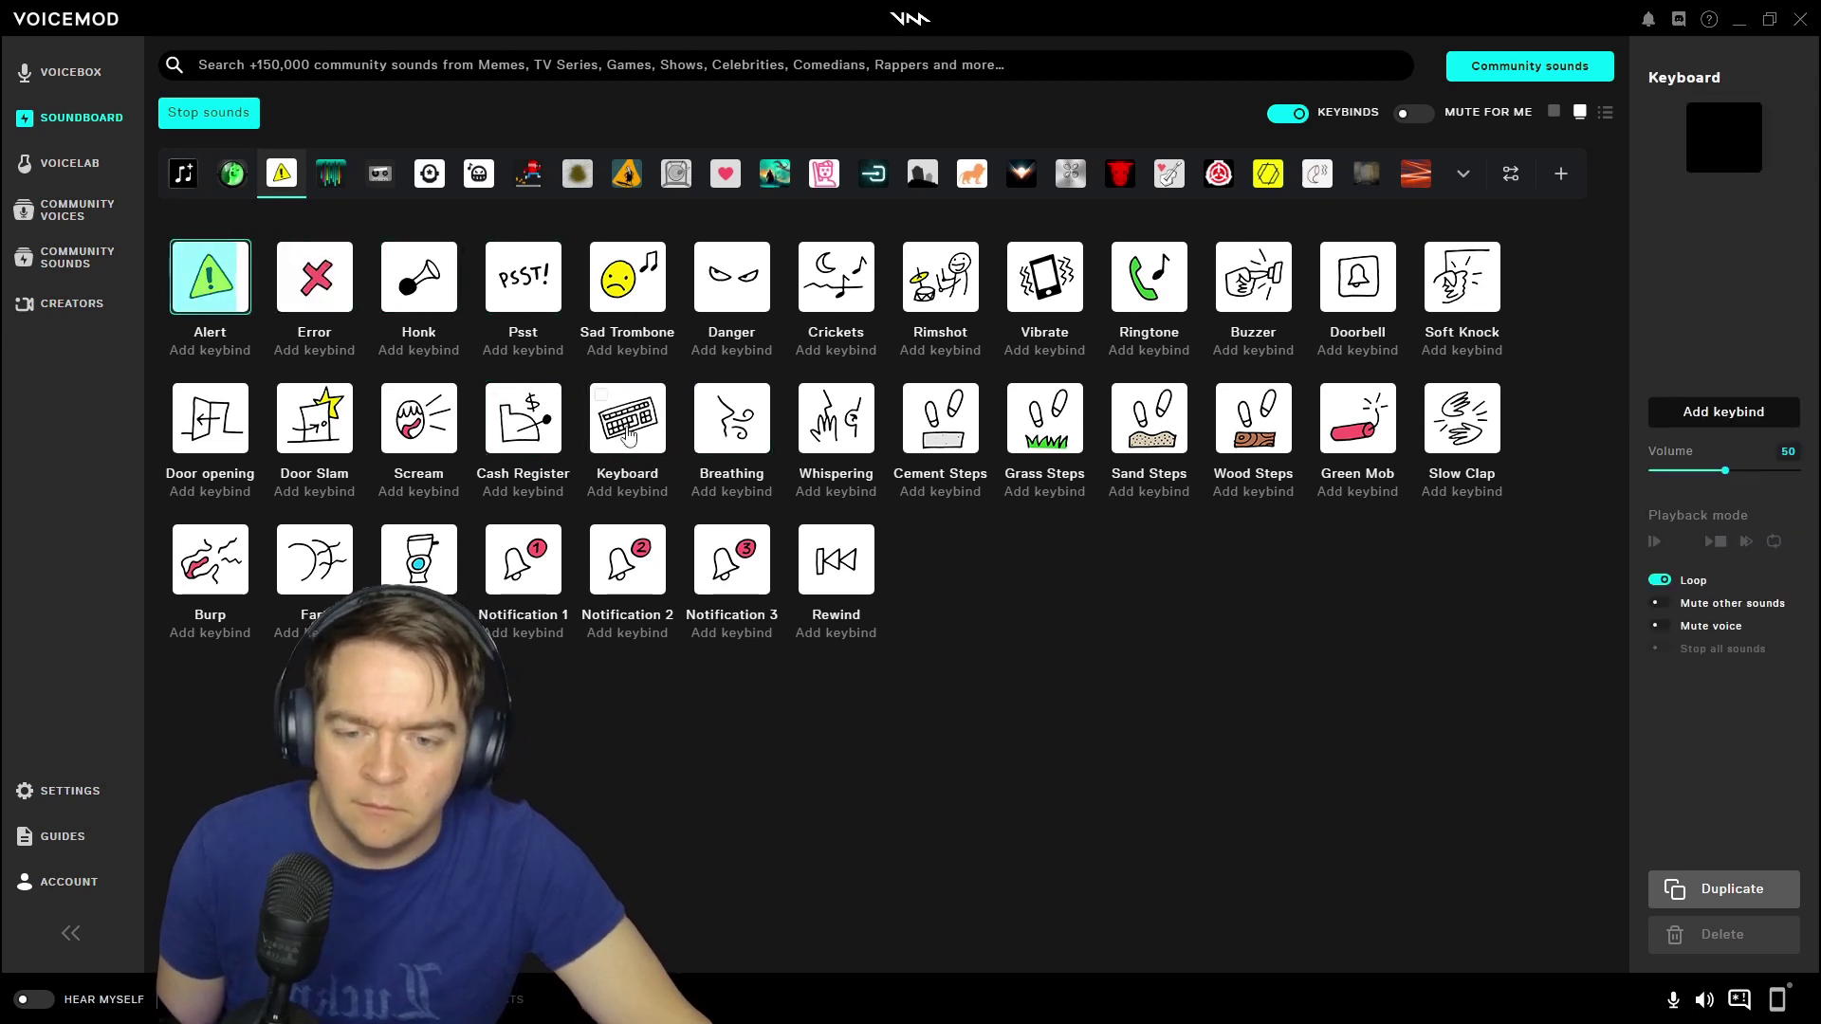
Play the Room 4, Only Now and Reloading sounds from the EDM set
left_click(332, 176)
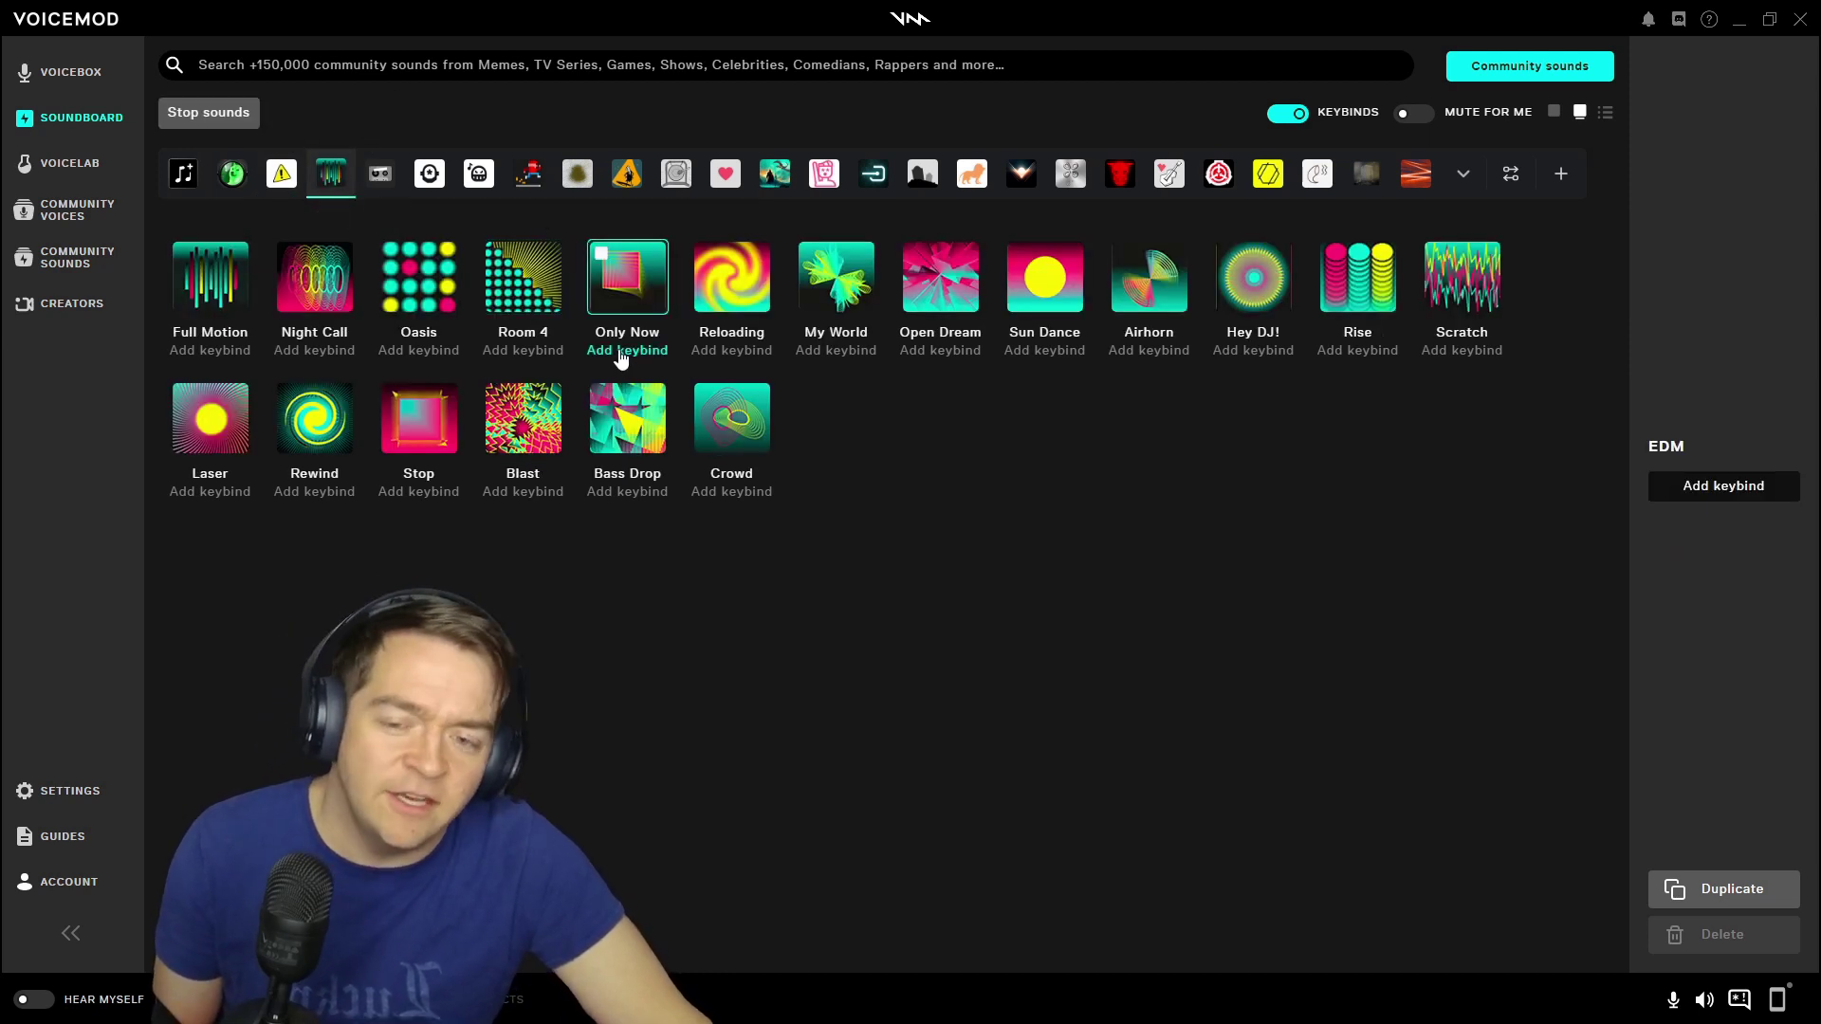
left_click(523, 276)
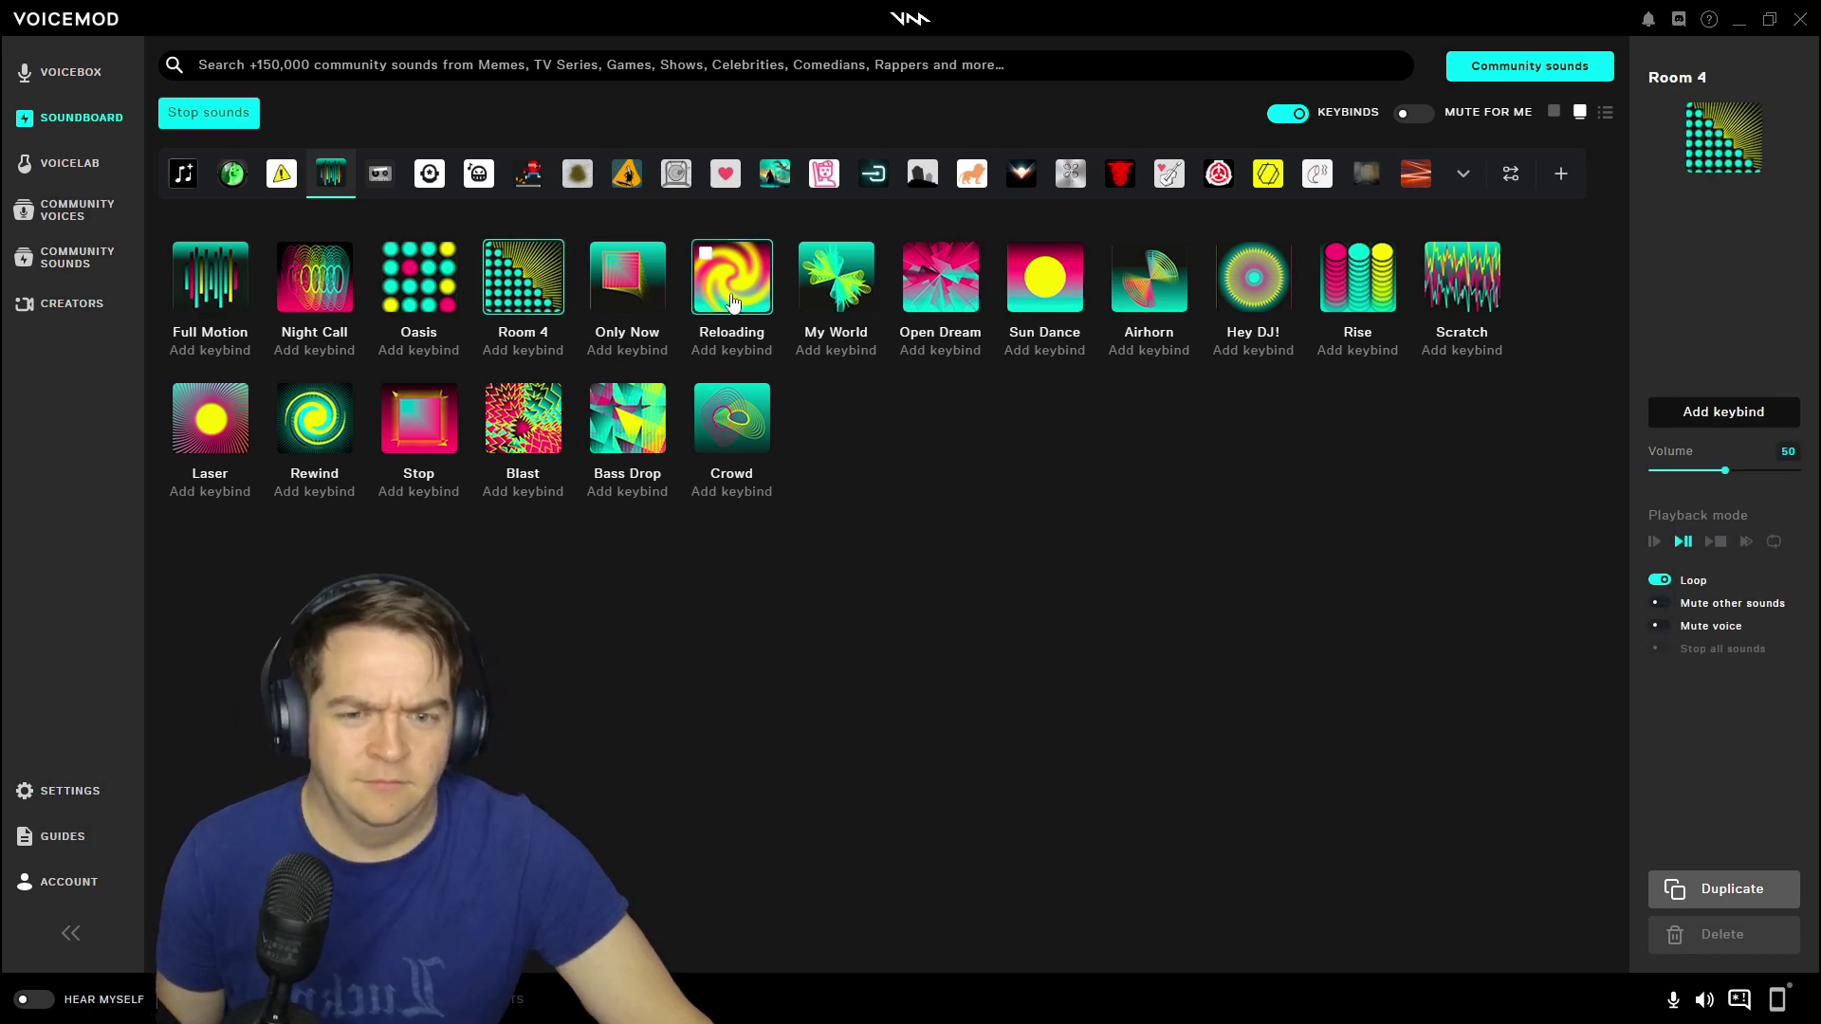
left_click(627, 276)
left_click(732, 276)
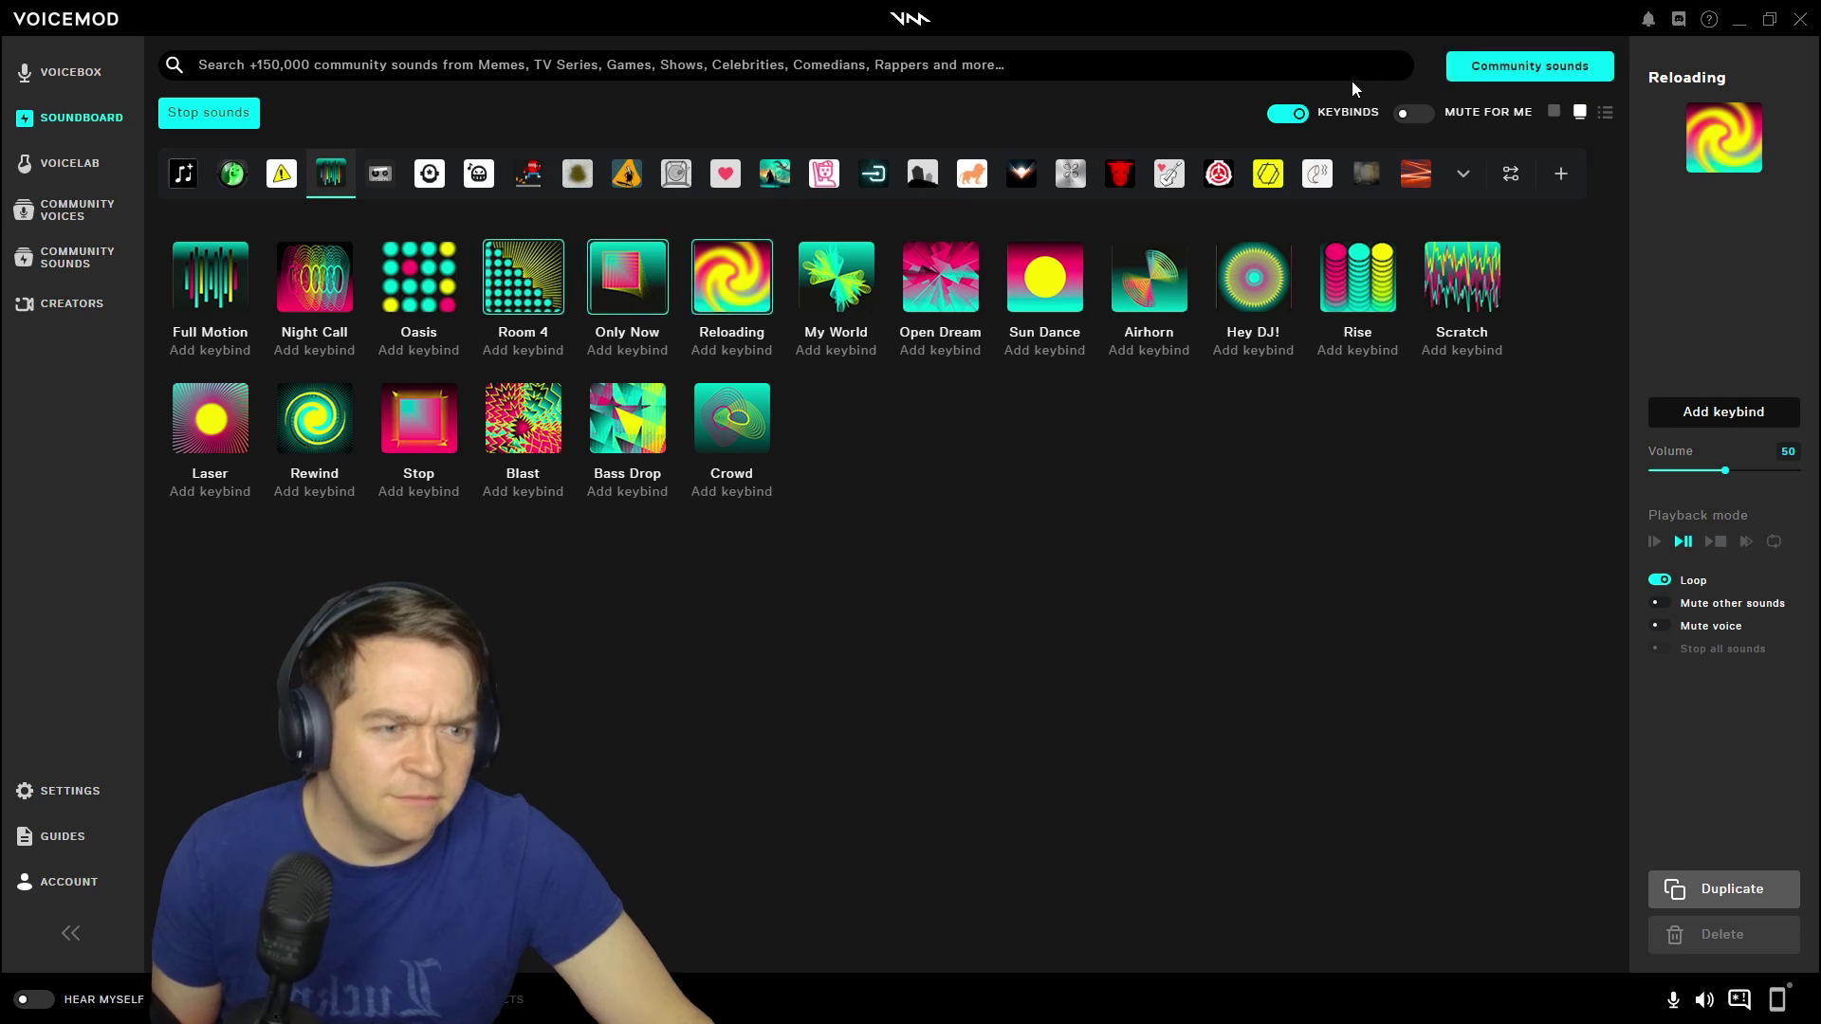
Preview the set containing the Trauma Medic and Android sounds, and return to My Soundboard
left_click(183, 174)
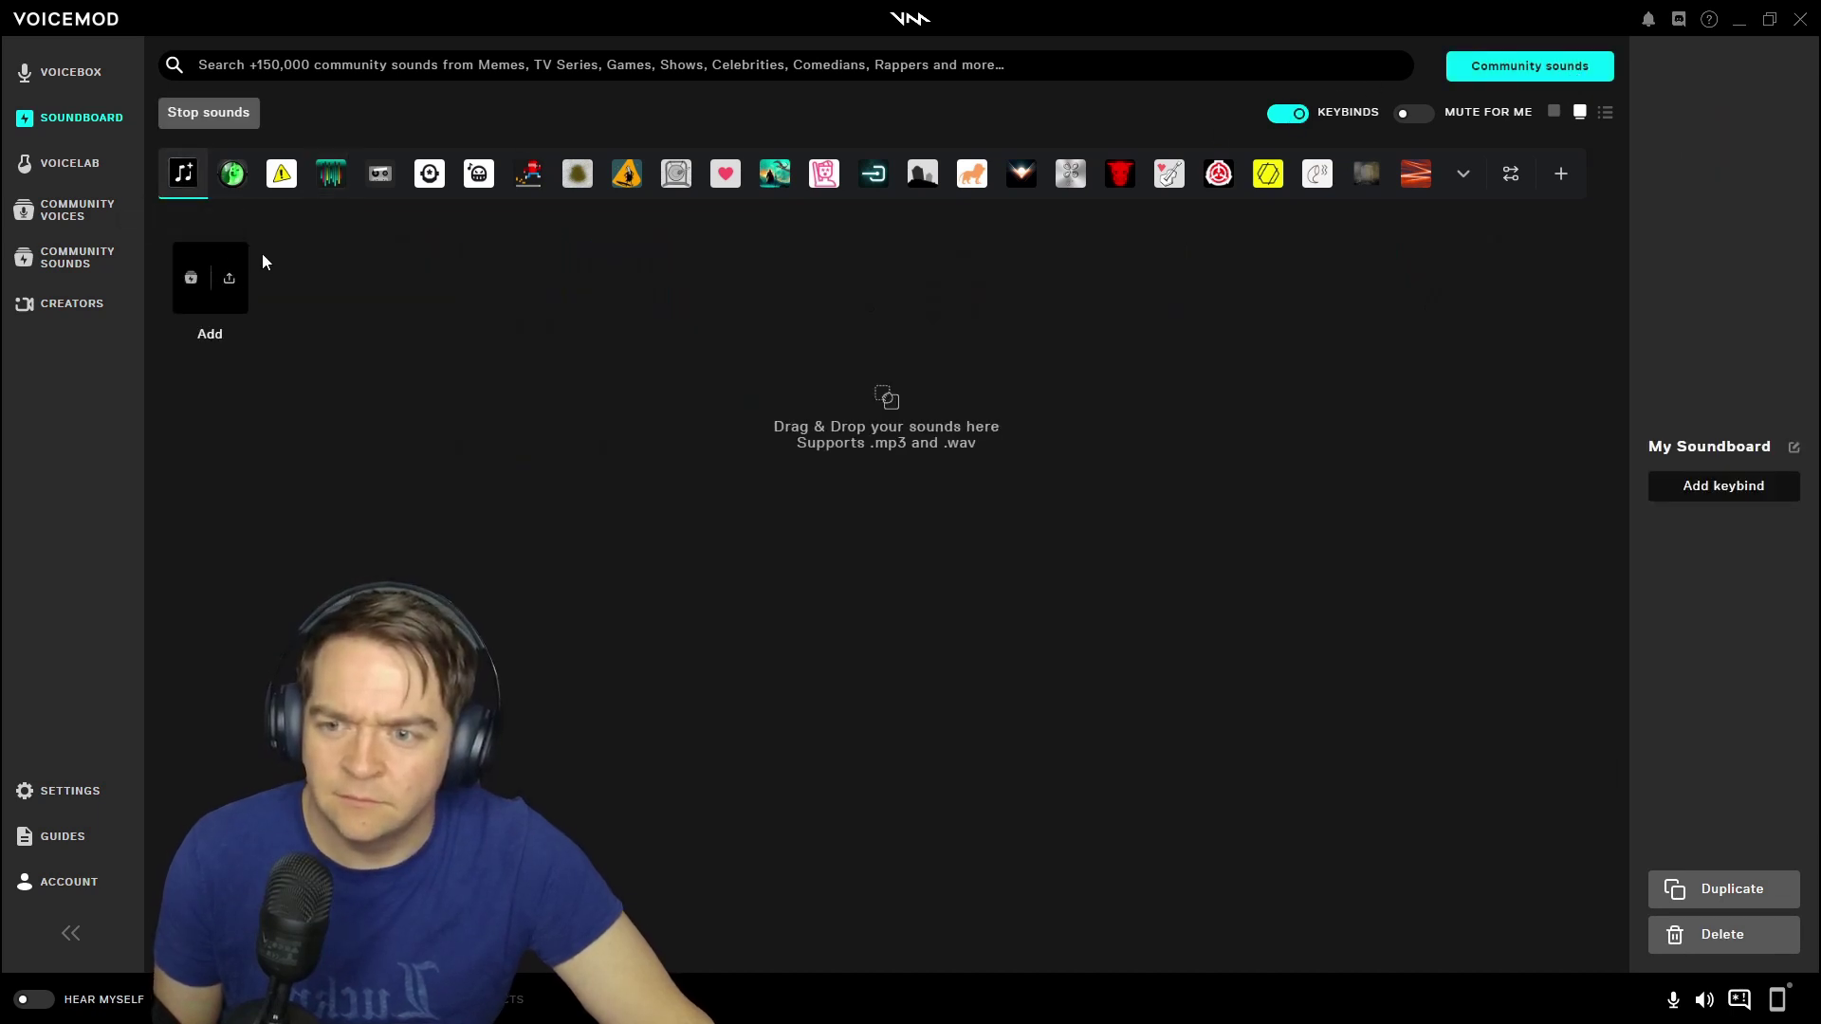
left_click(429, 173)
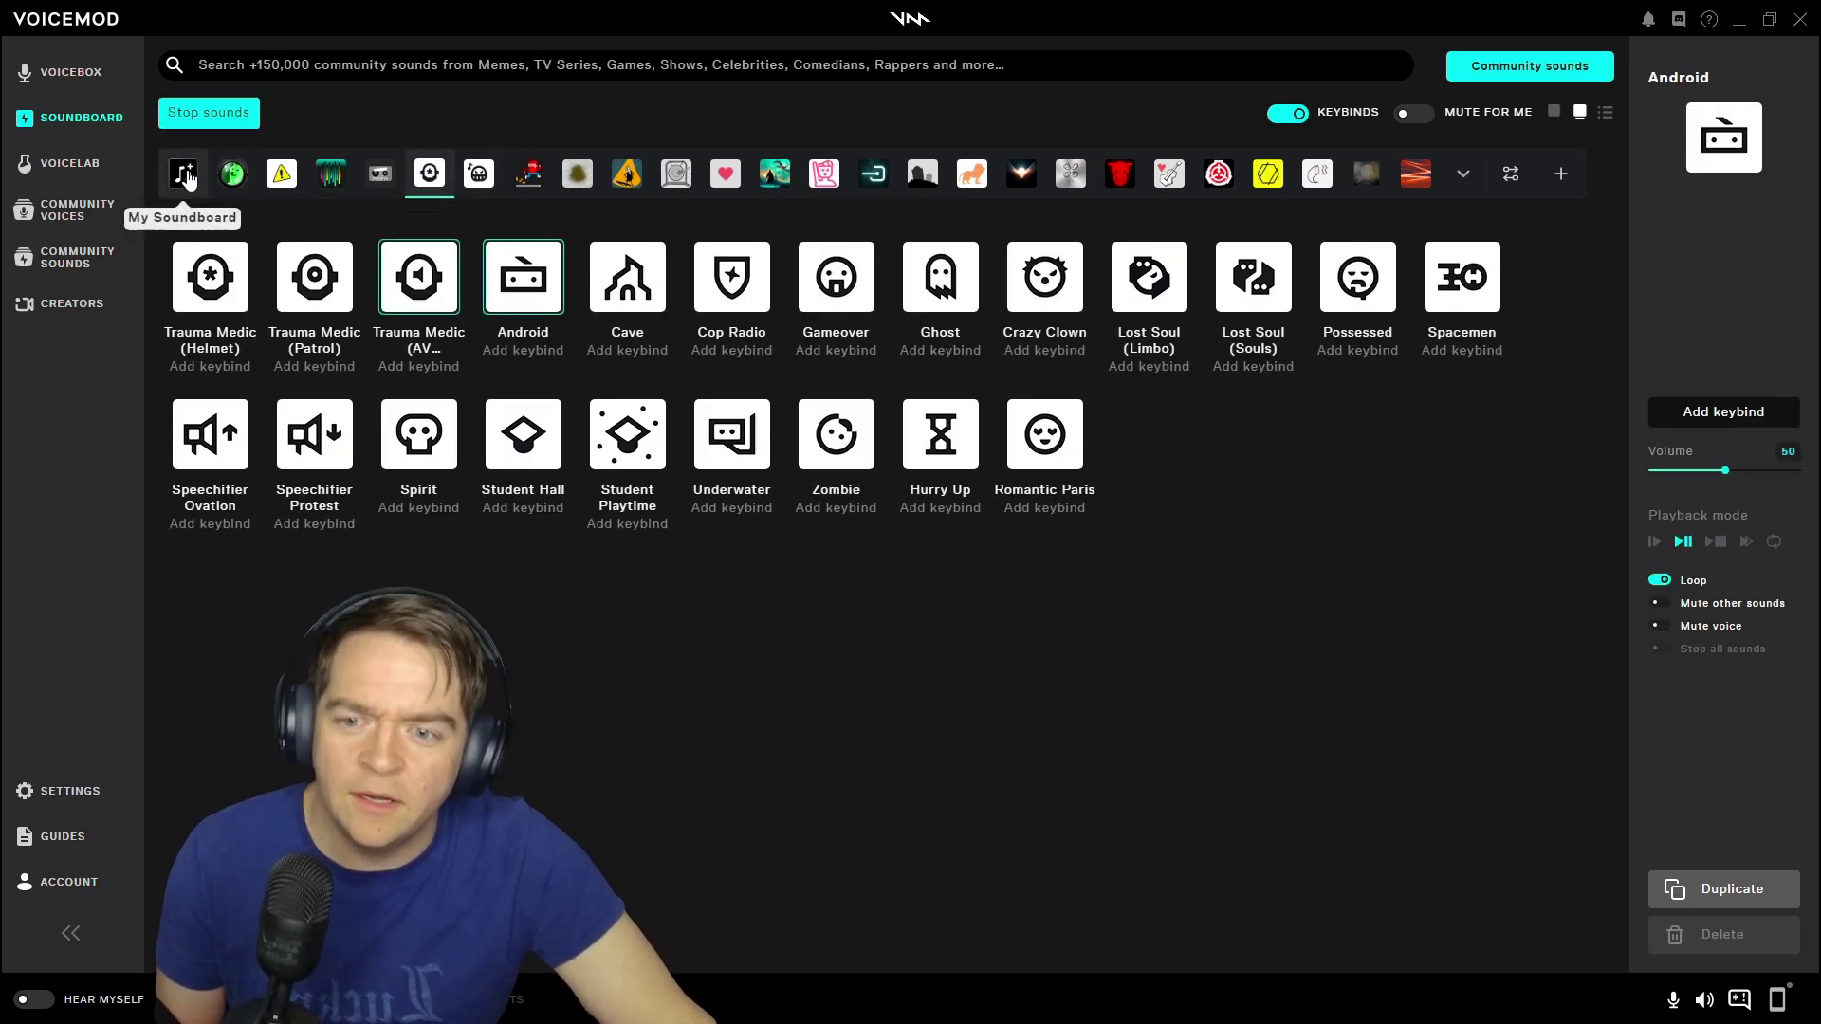
left_click(185, 176)
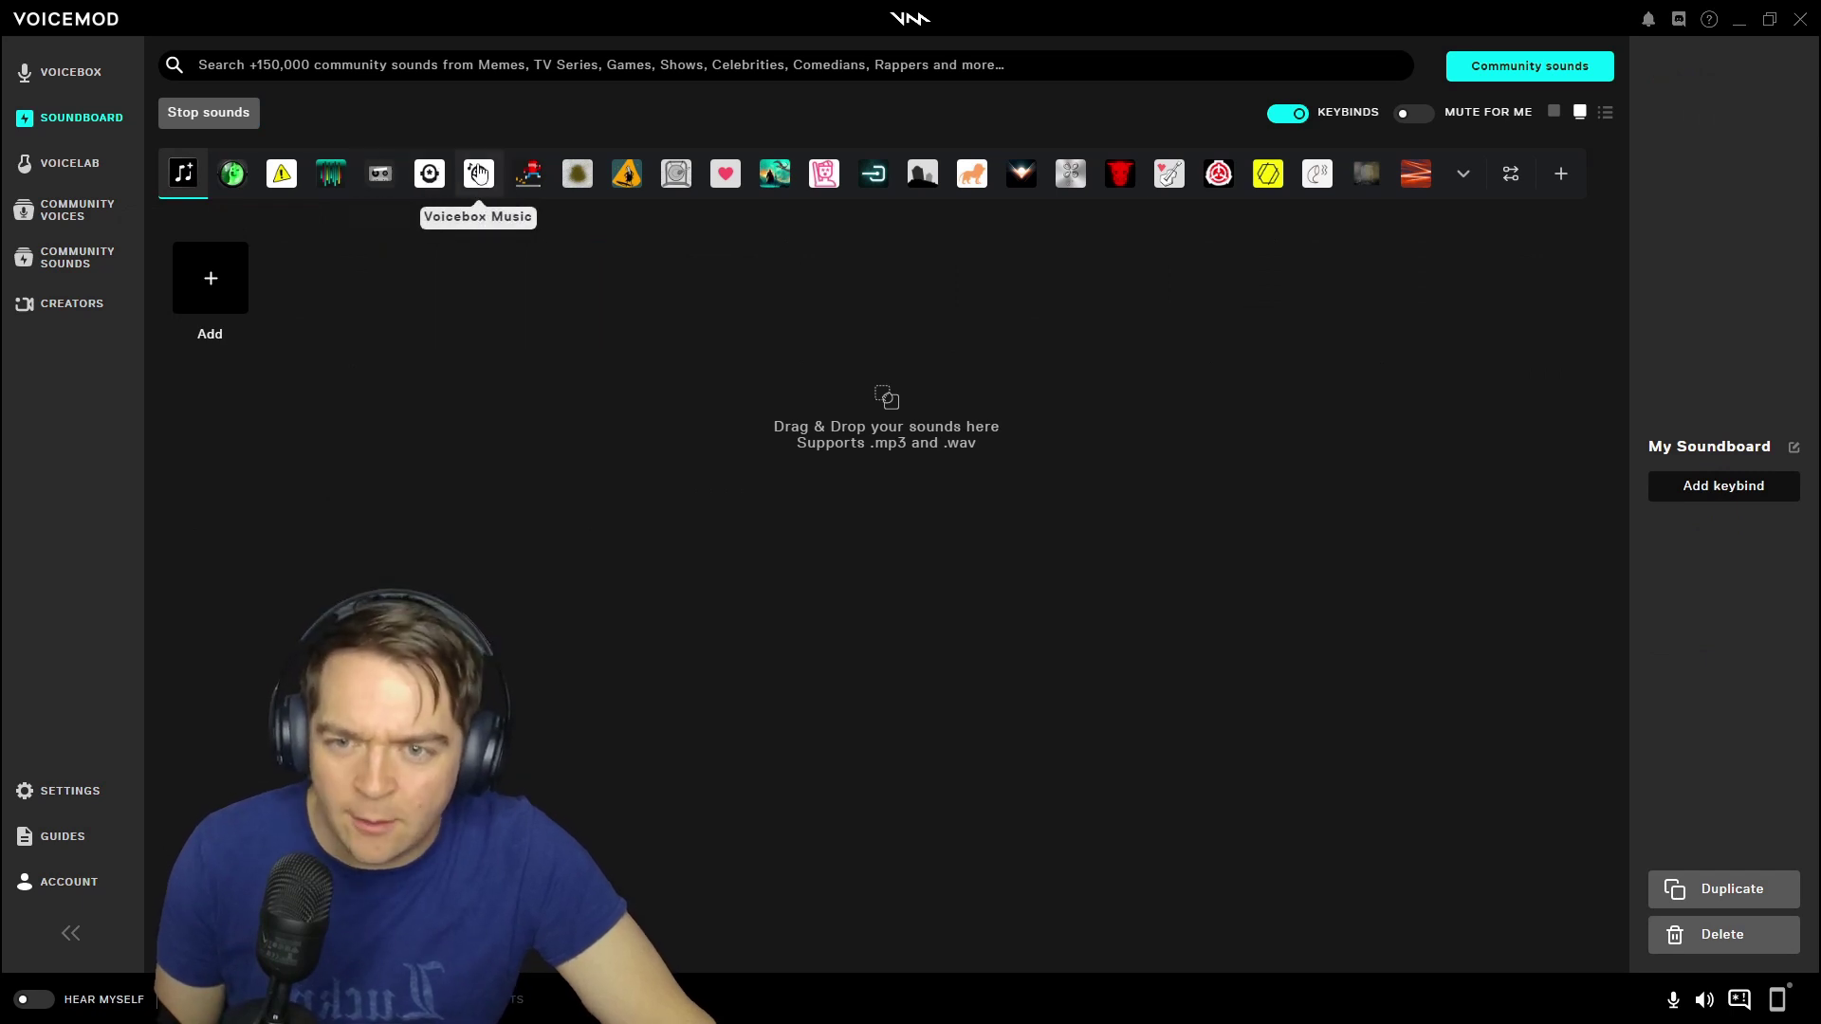
Open the Retro Games set and play its Punch, Item Collect, Game Over and Power Up sounds
left_click(479, 173)
left_click(532, 176)
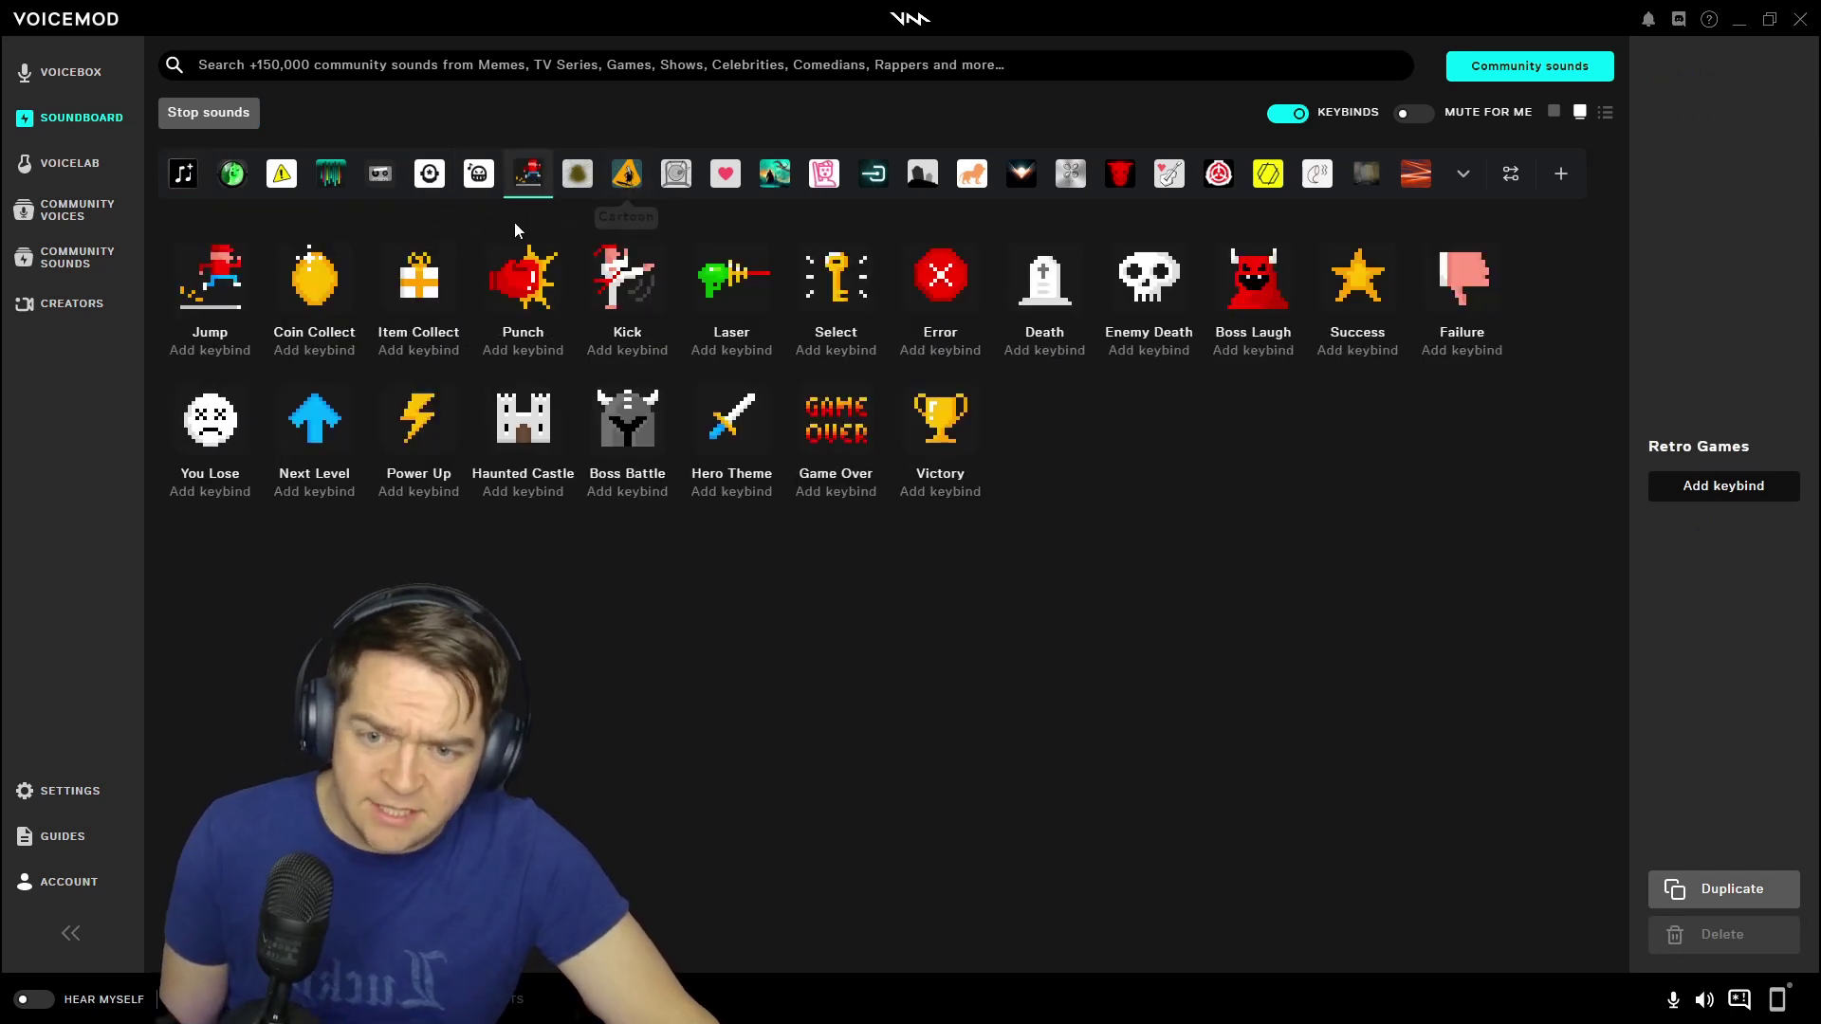
left_click(523, 277)
left_click(419, 277)
left_click(543, 278)
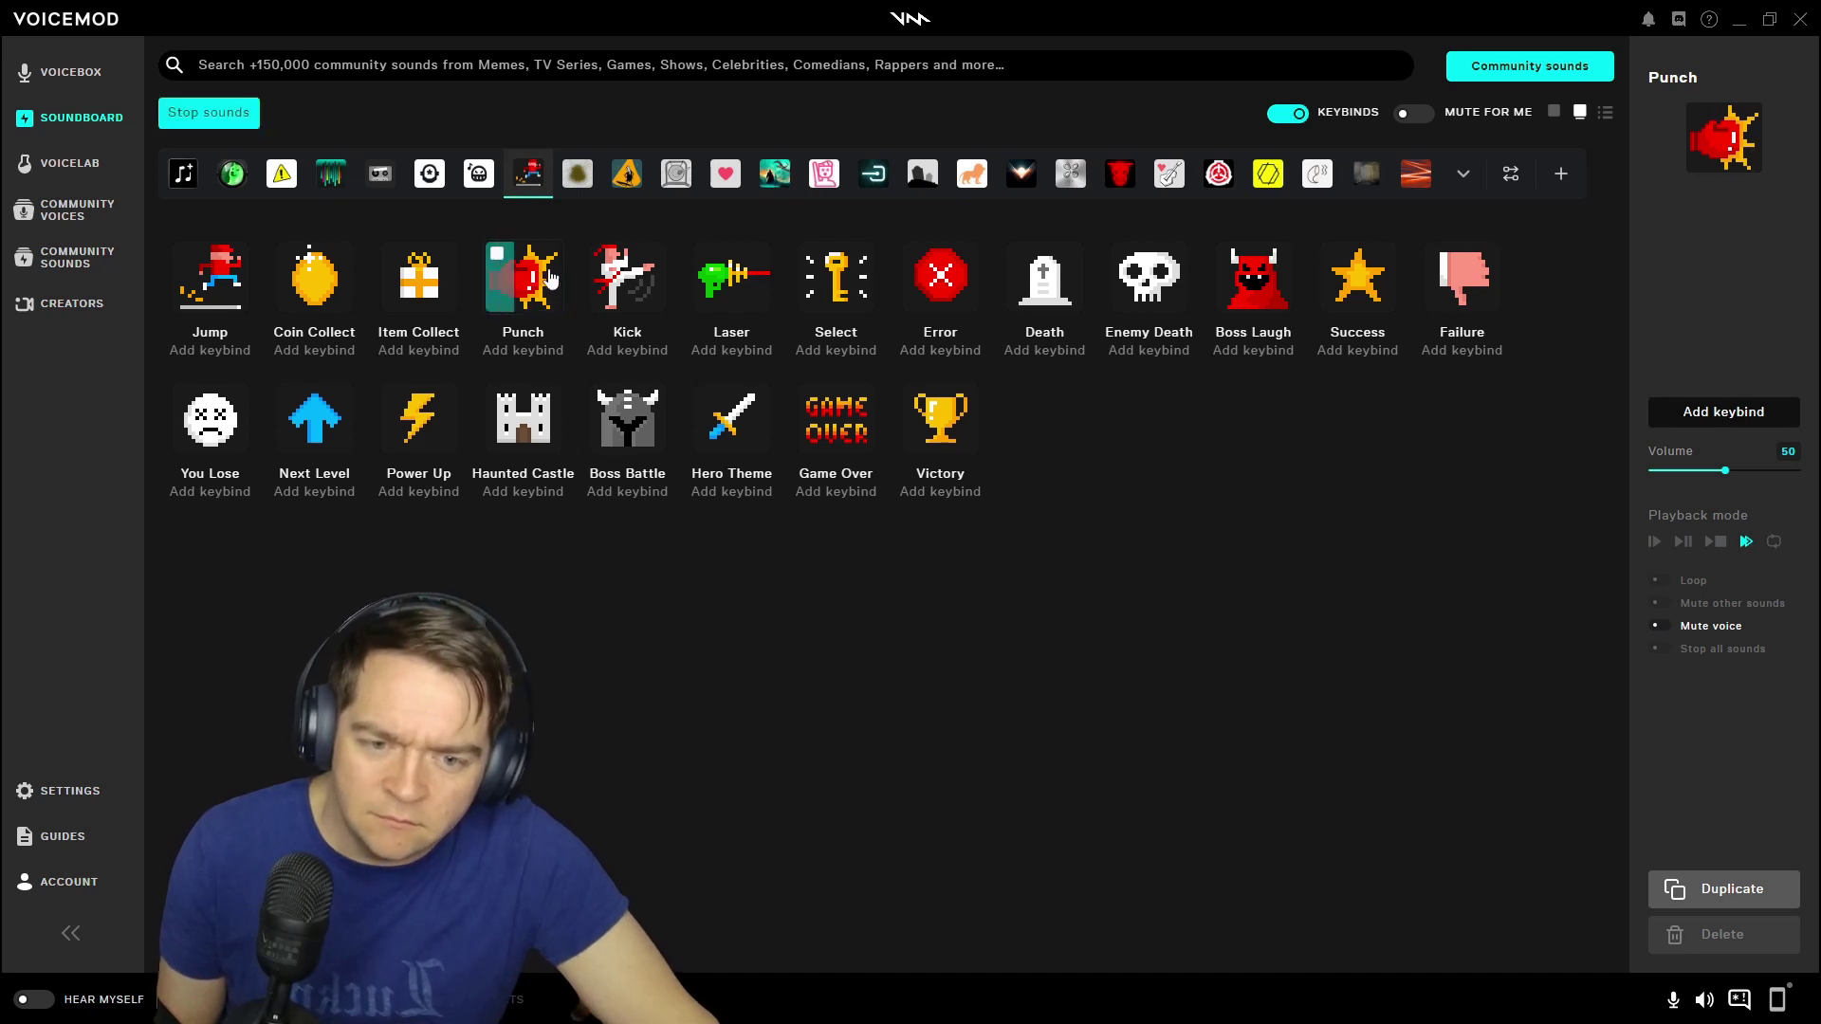
left_click(843, 421)
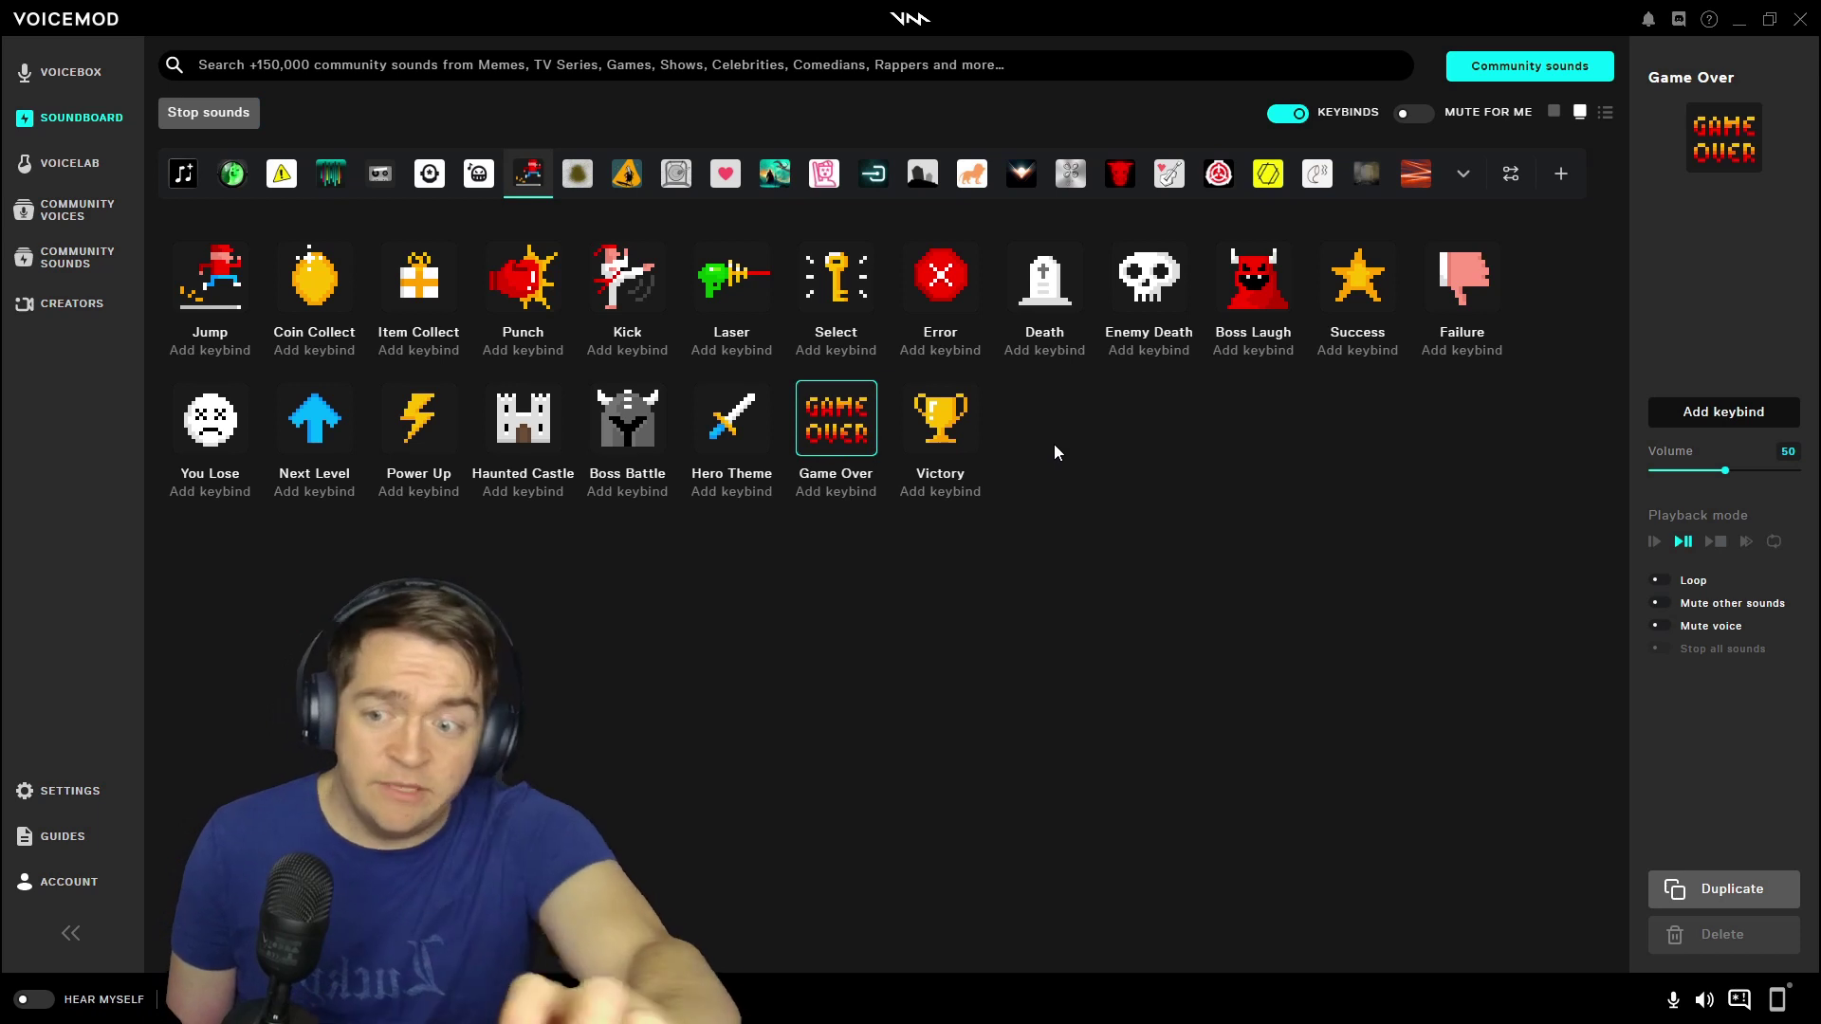
left_click(419, 418)
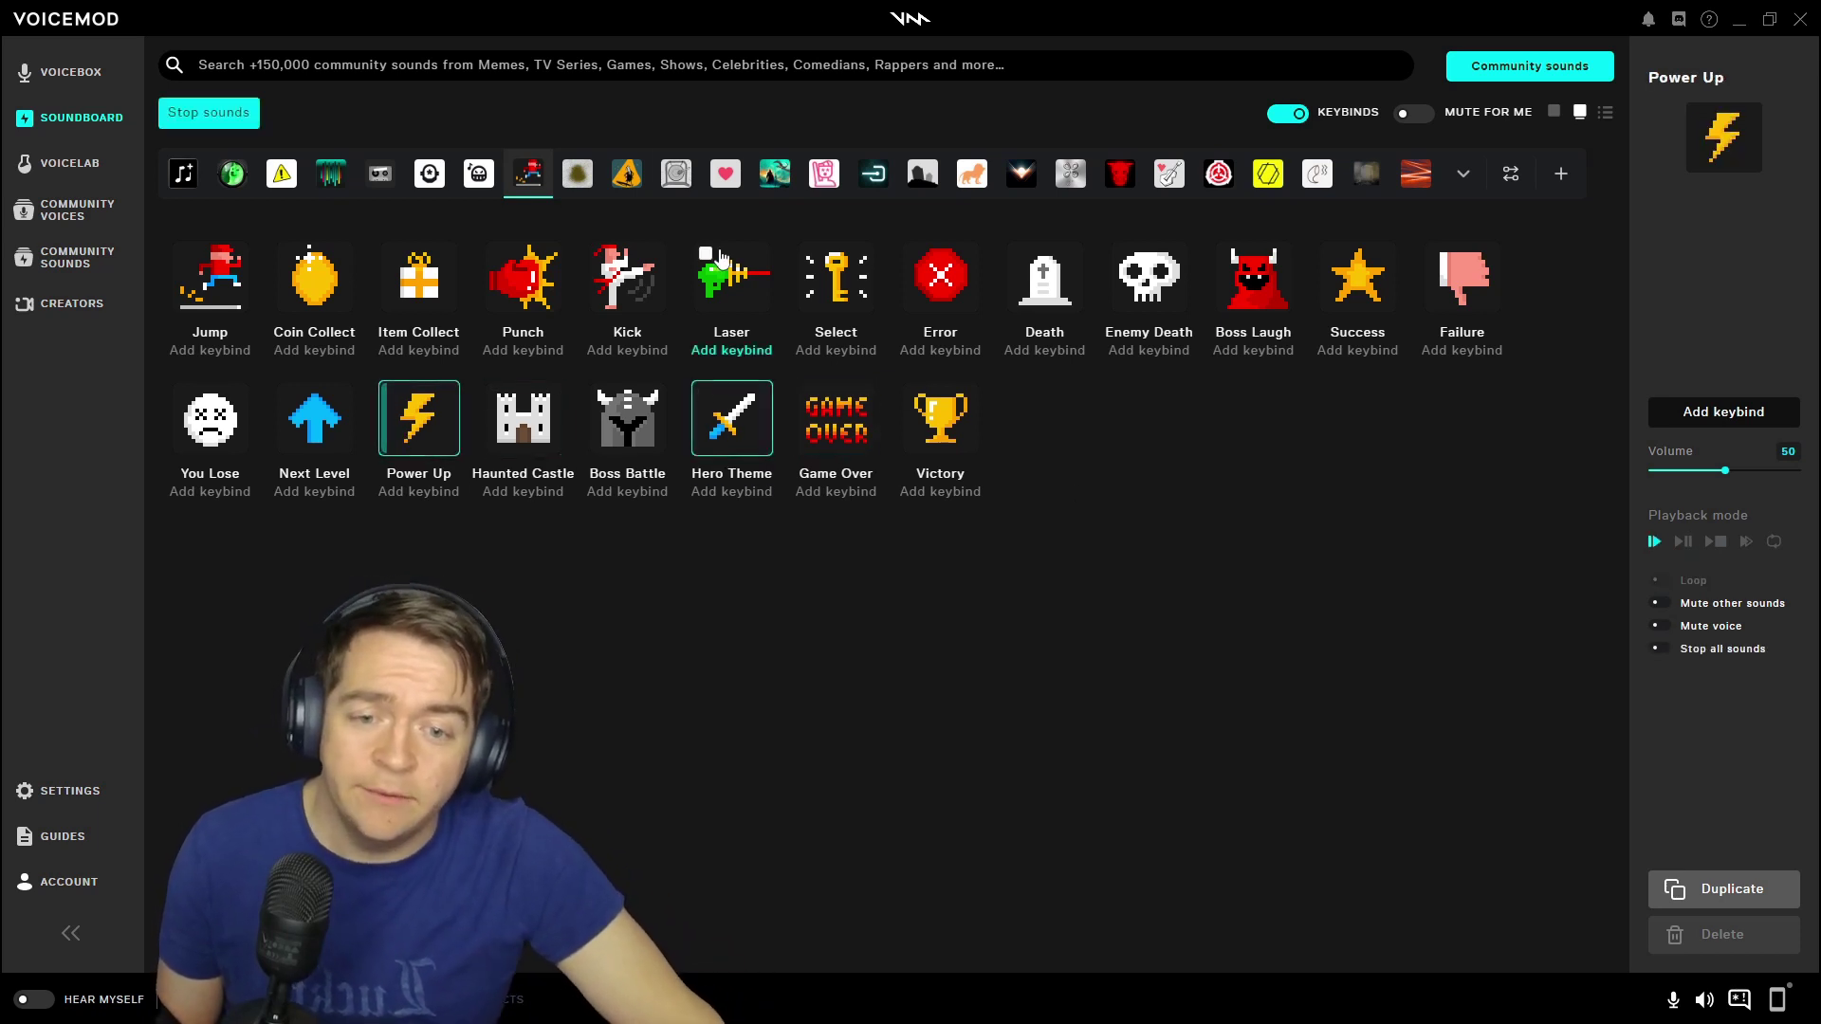
Play Trump Solo and Bleater from Farts & Burps, then preview the set containing Thunder and the Epic Trailers set
left_click(578, 174)
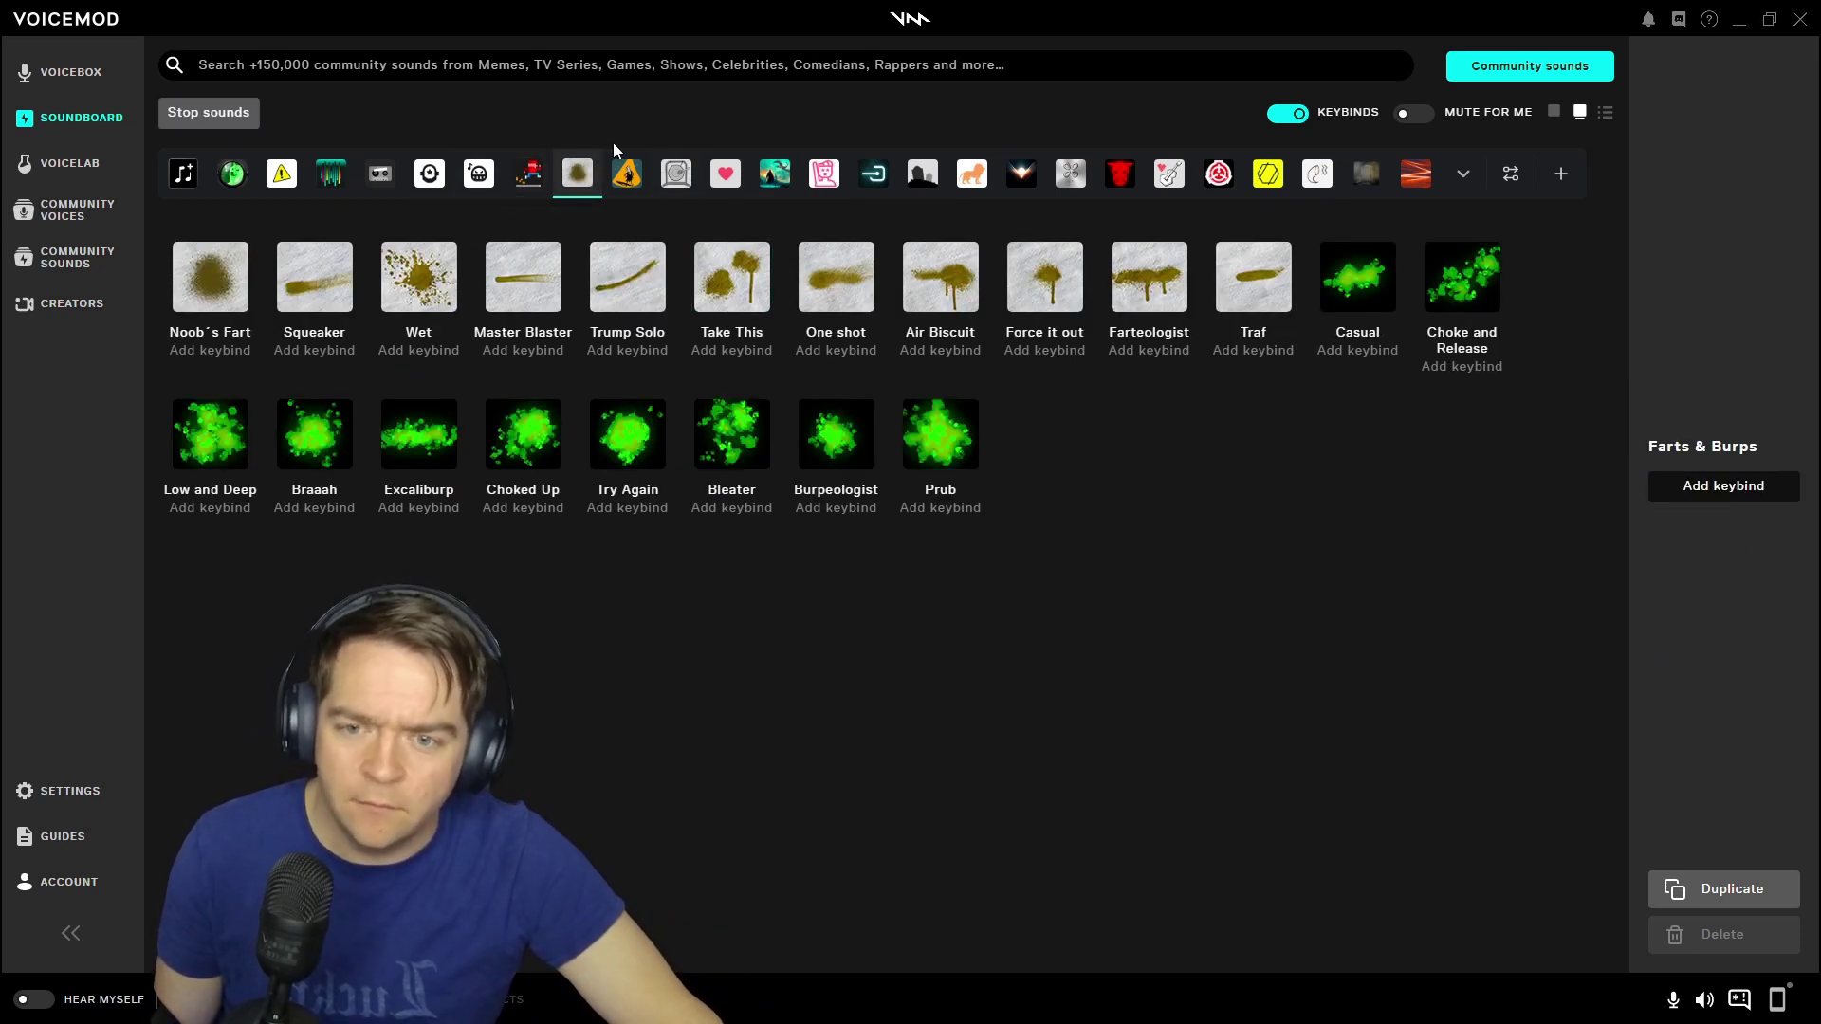
left_click(639, 272)
left_click(731, 434)
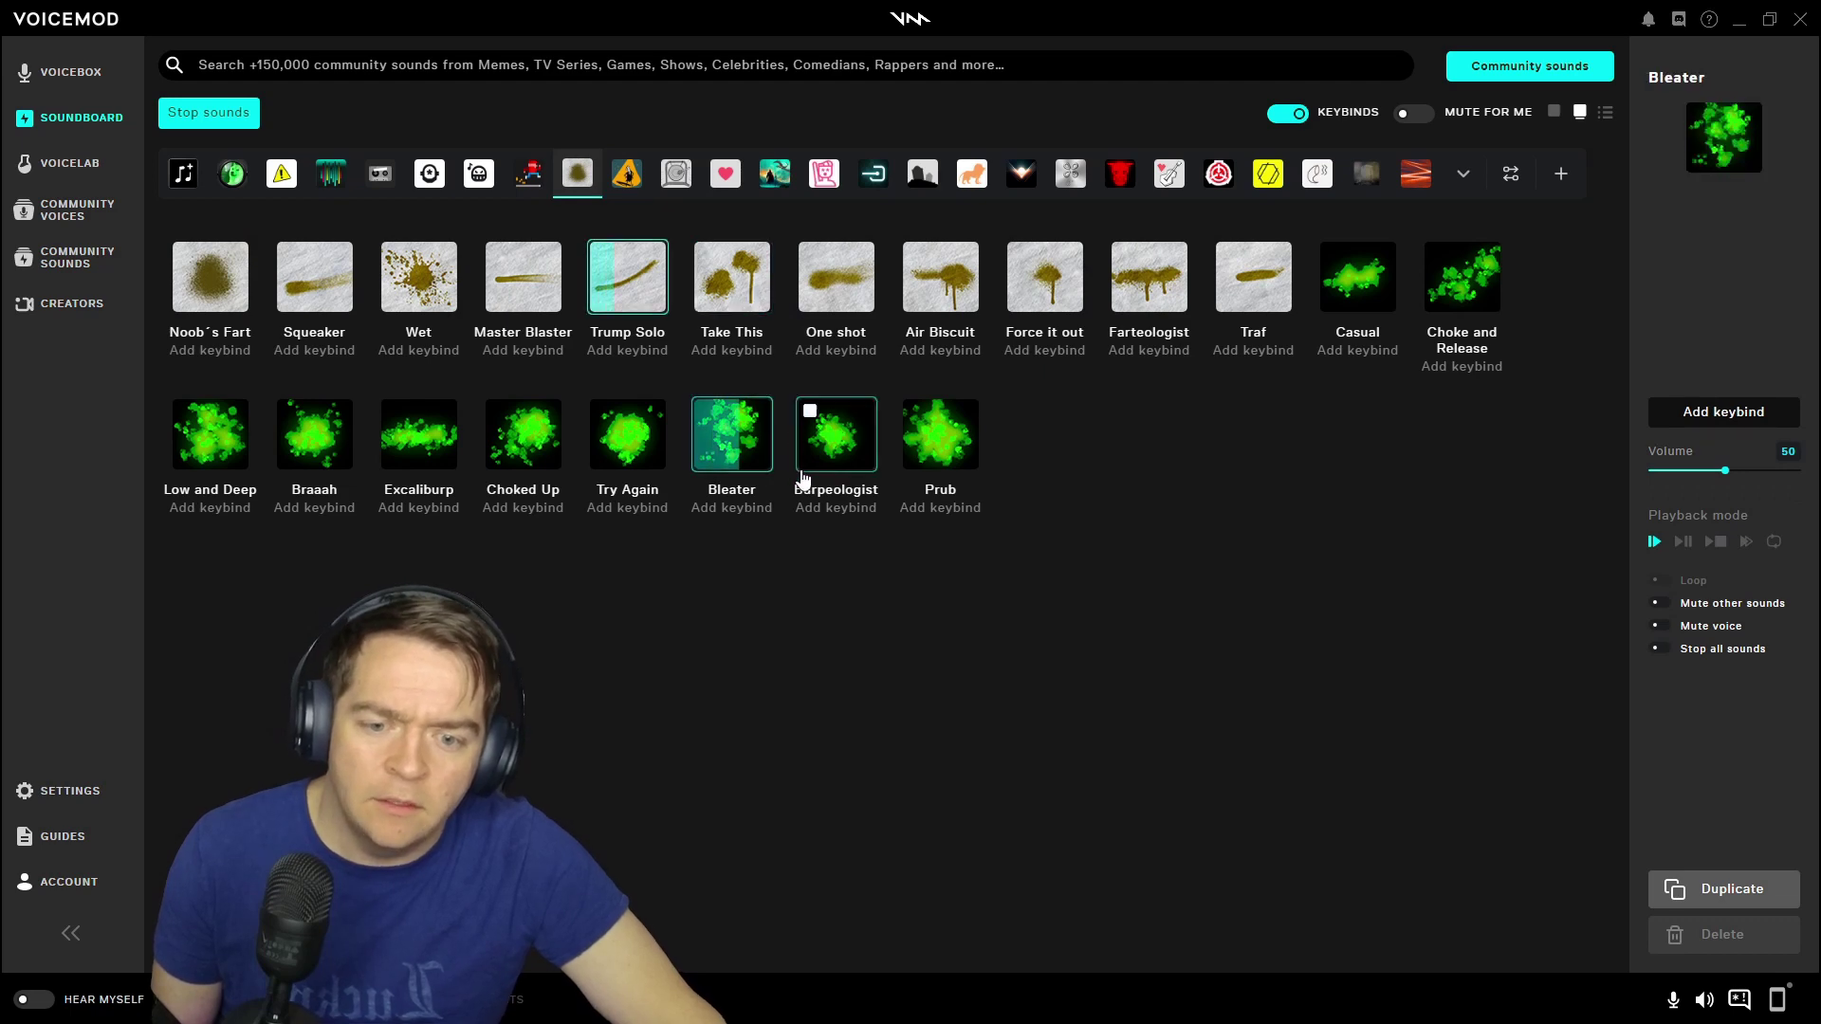
left_click(923, 173)
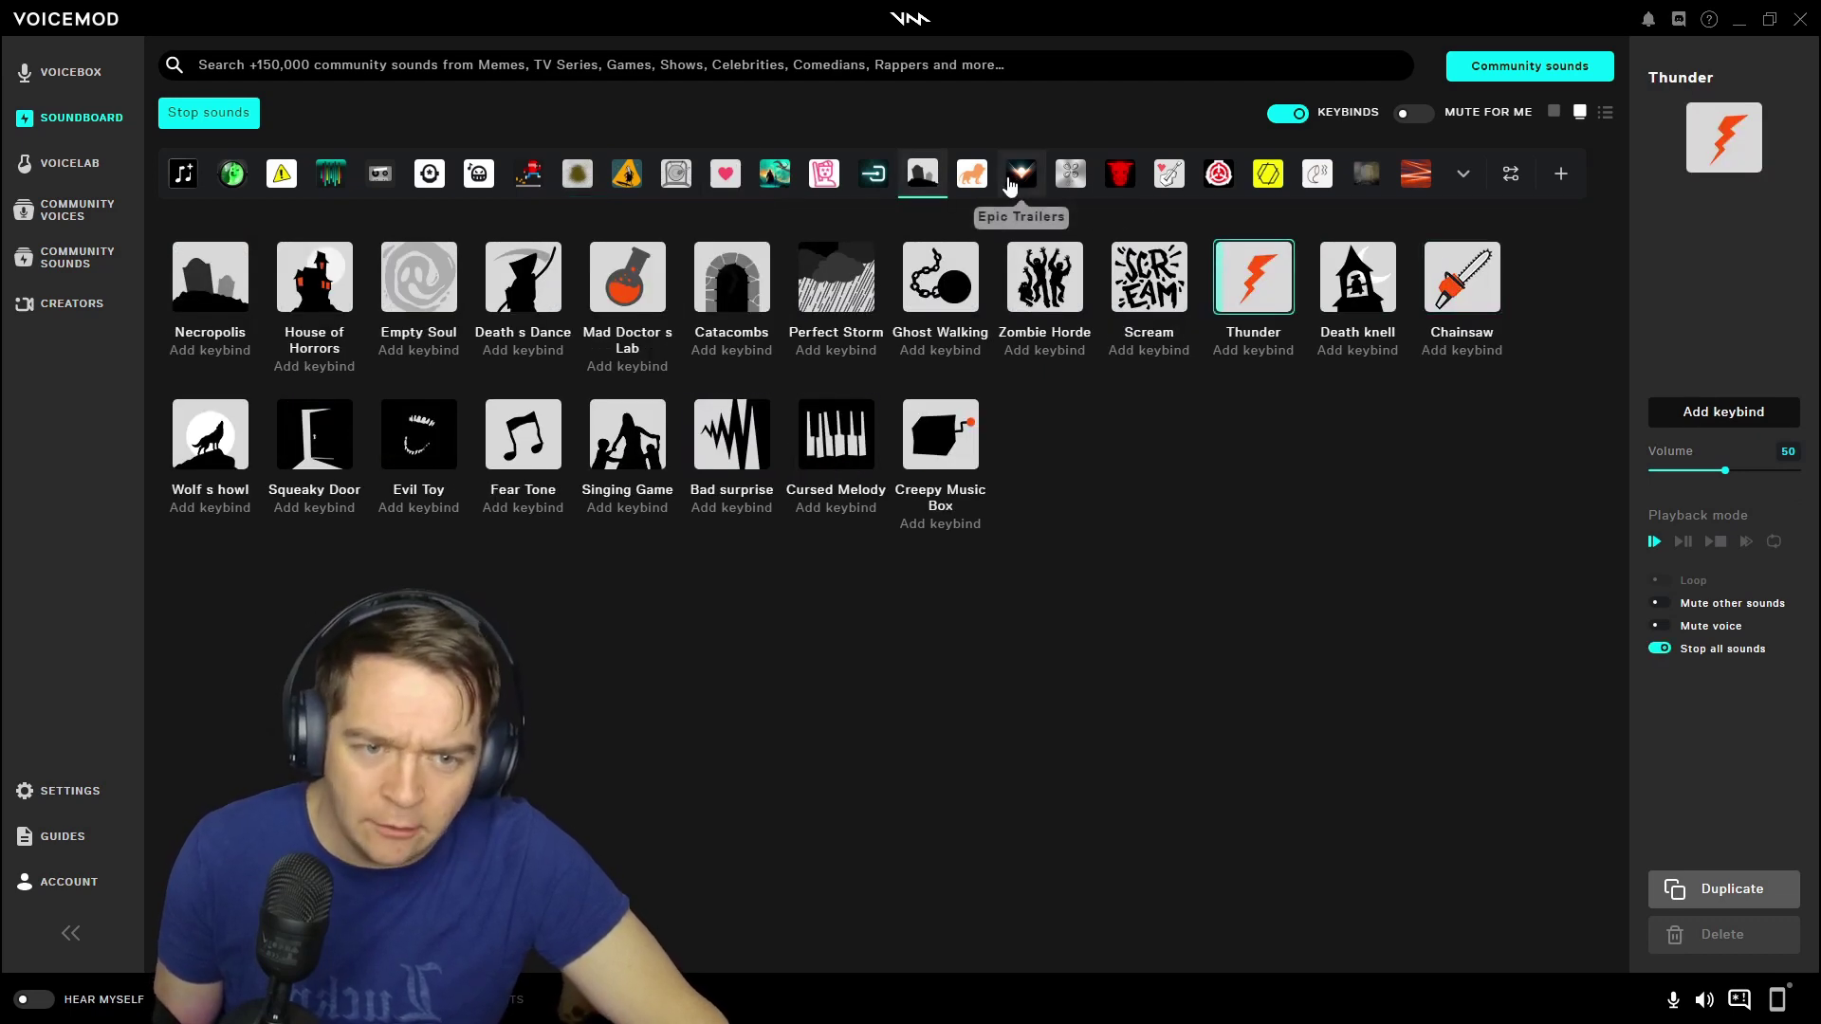
left_click(1022, 174)
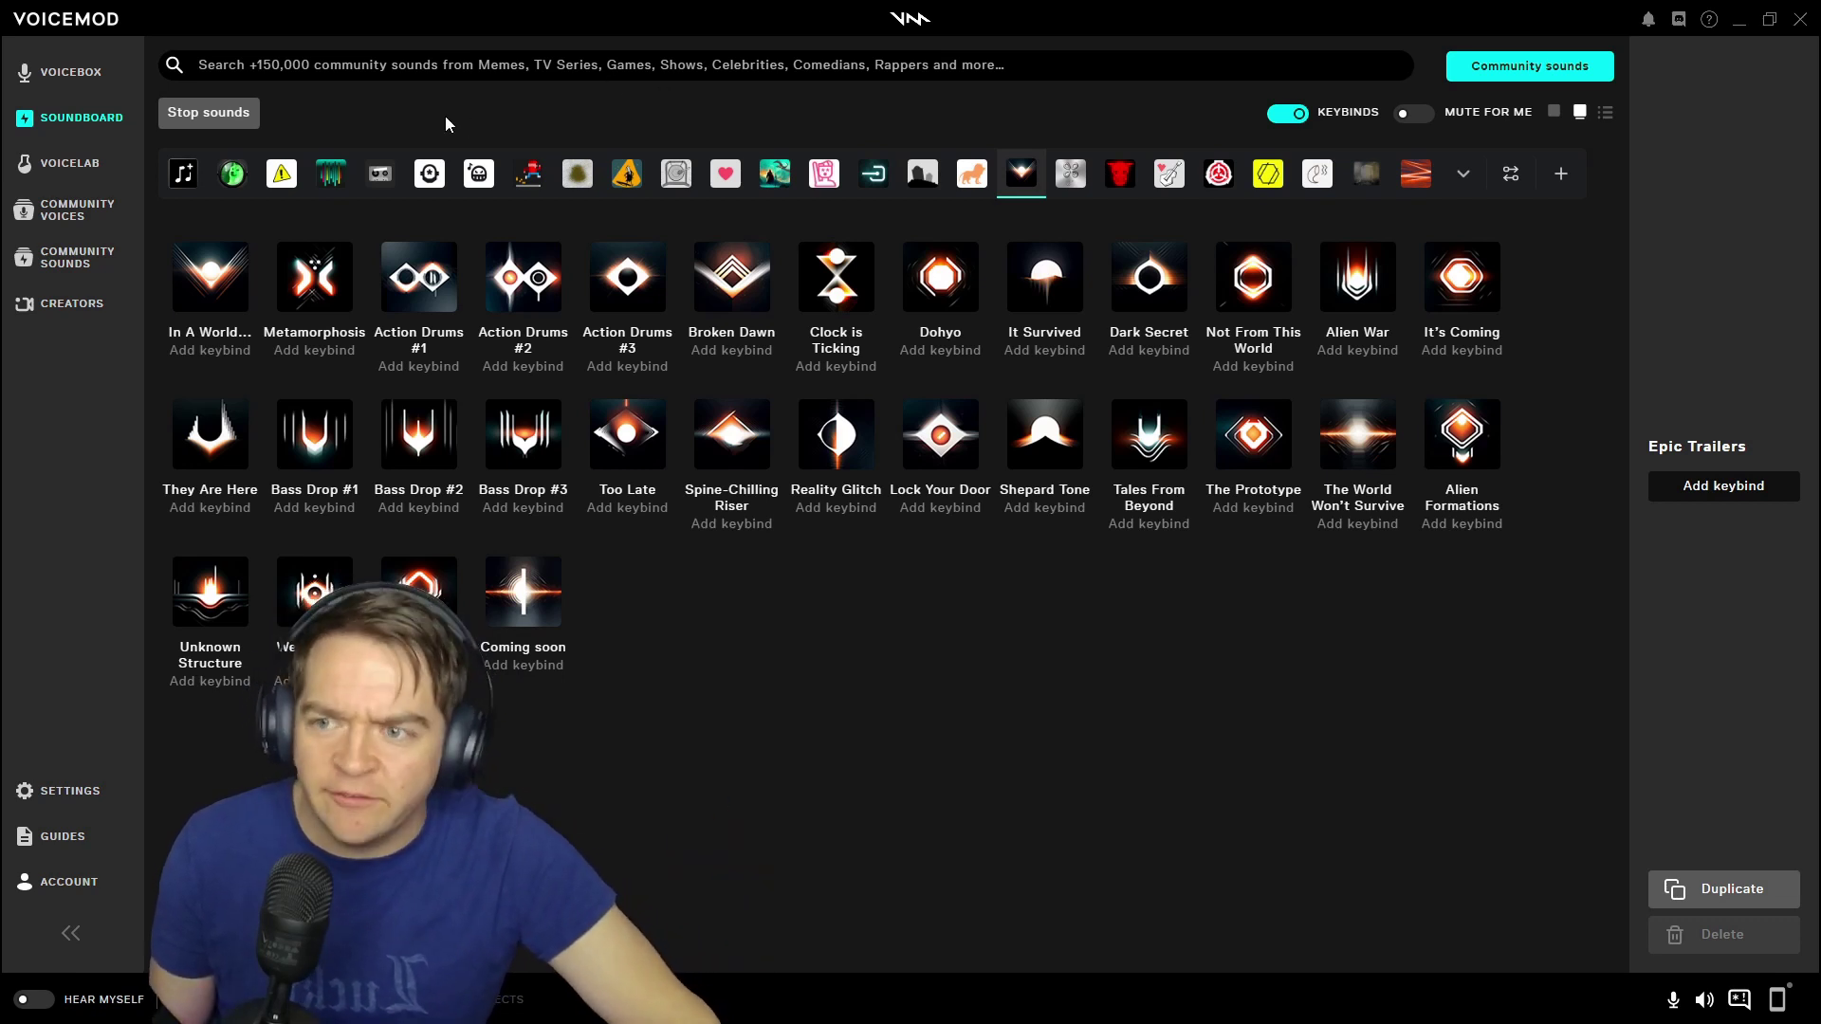
Start a custom voice in Voicelab with voice monitoring switched off, and add the Persona effect
left_click(80, 169)
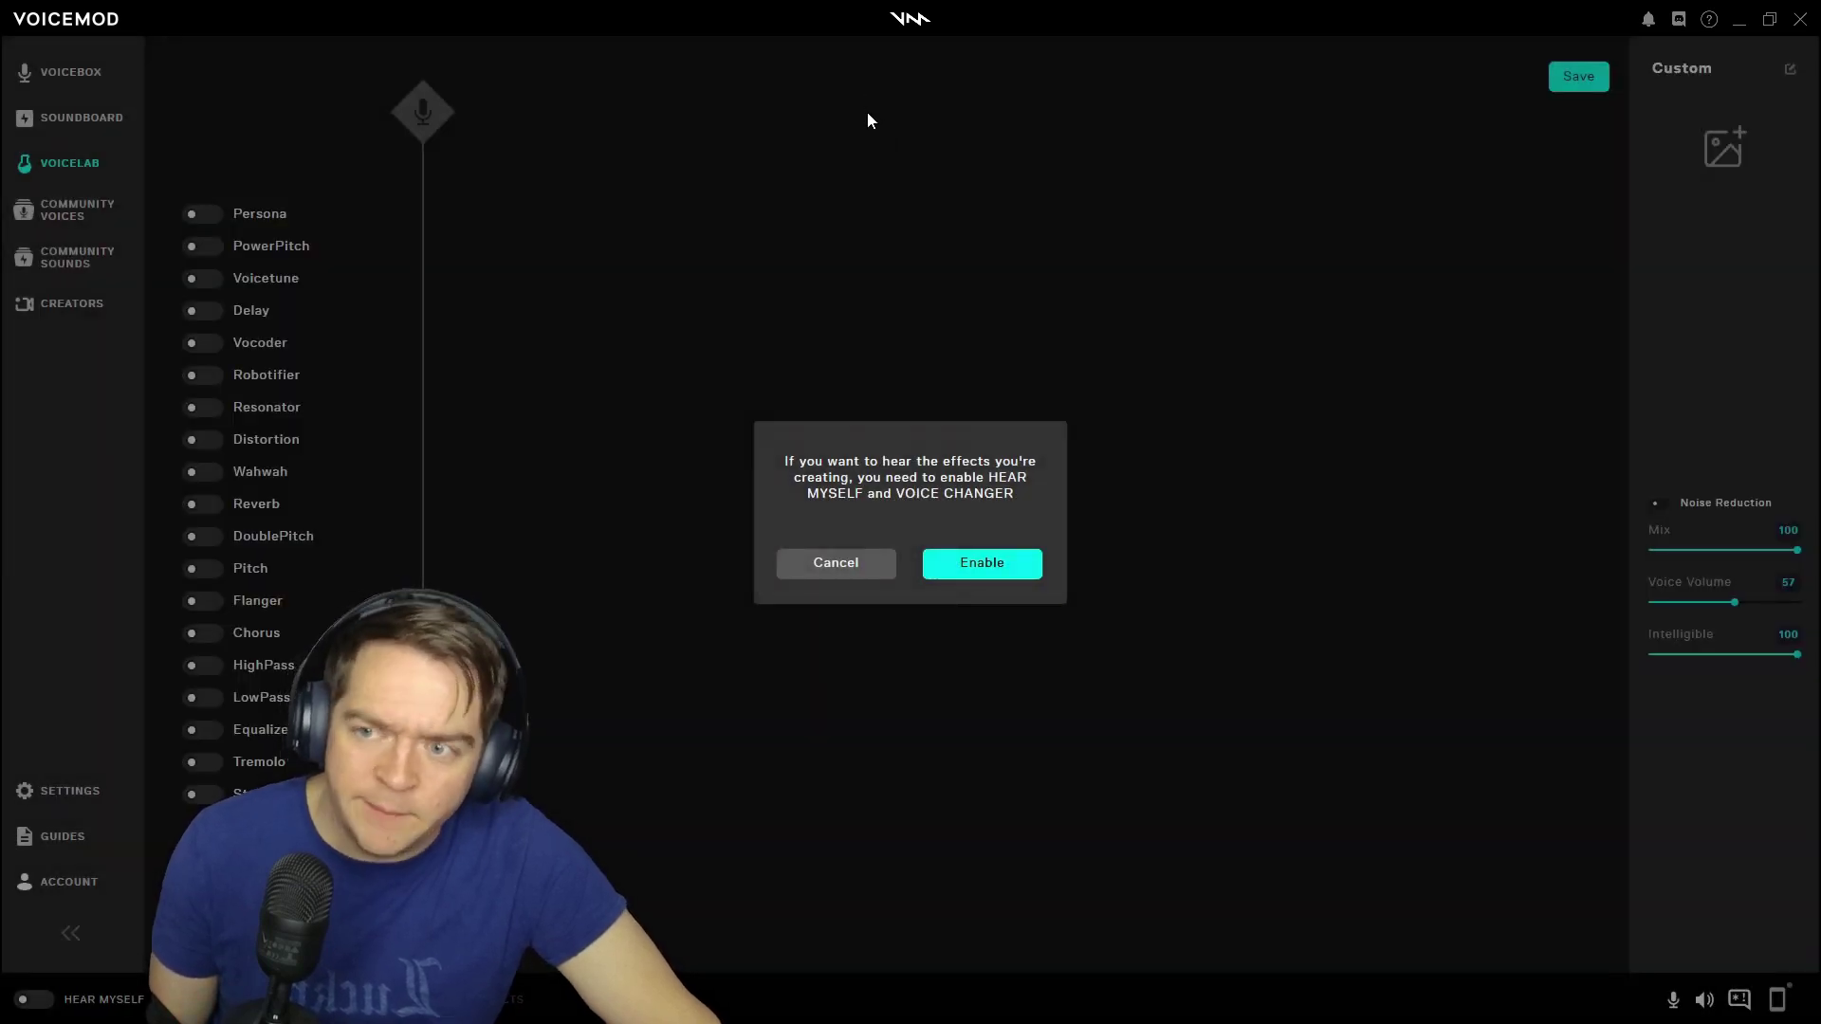
left_click(1005, 573)
left_click(38, 1000)
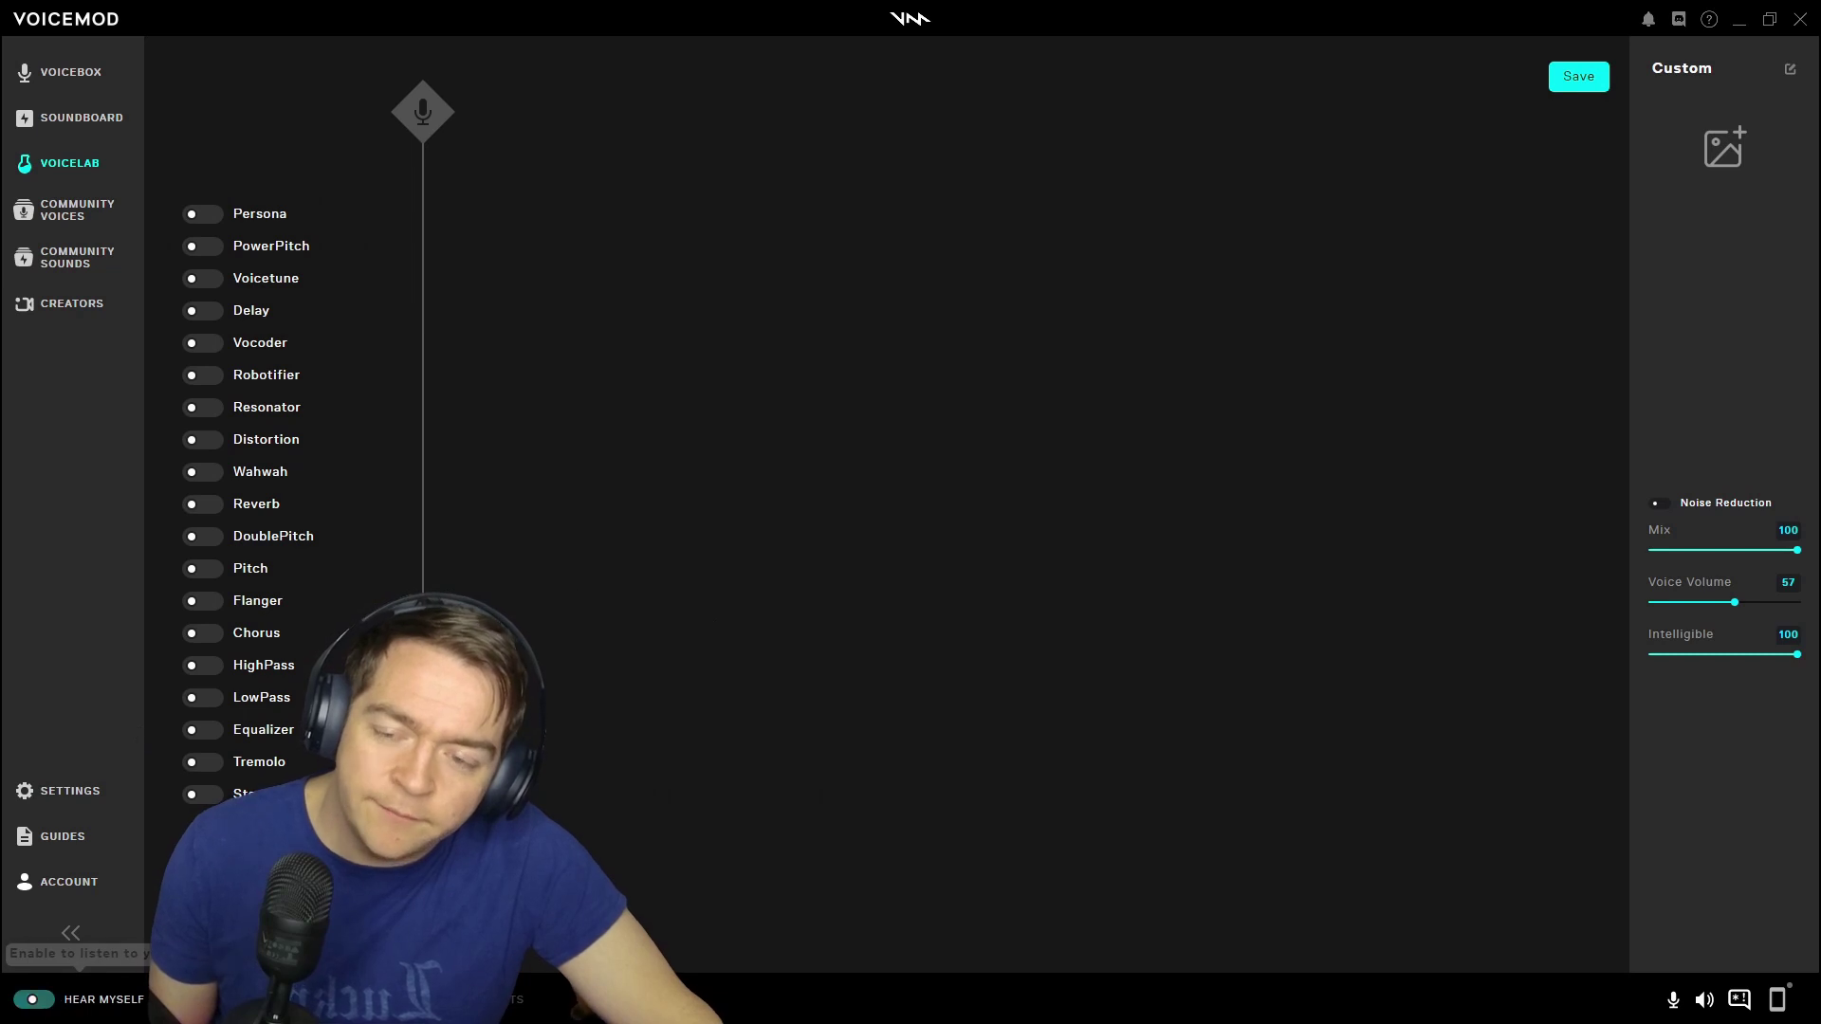
left_click(429, 210)
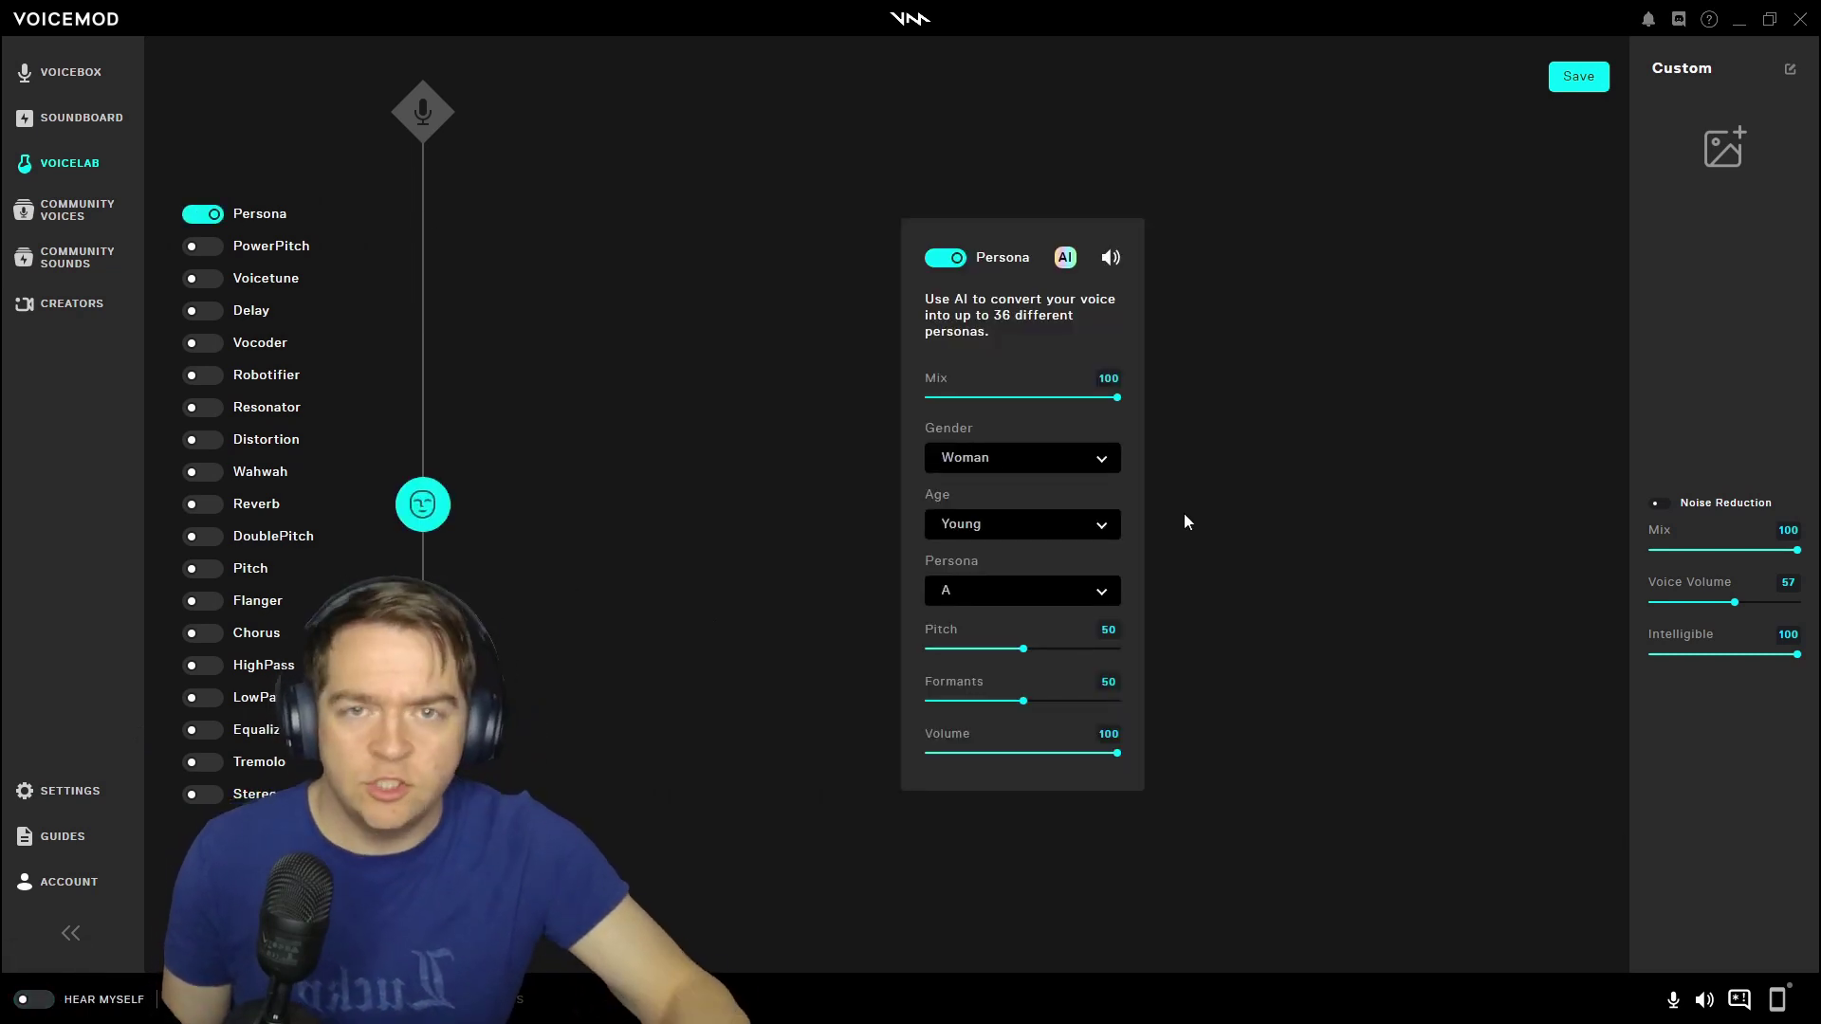
Set the Persona effect's age to Adult and its persona to B, and turn on voice monitoring
left_click(1082, 527)
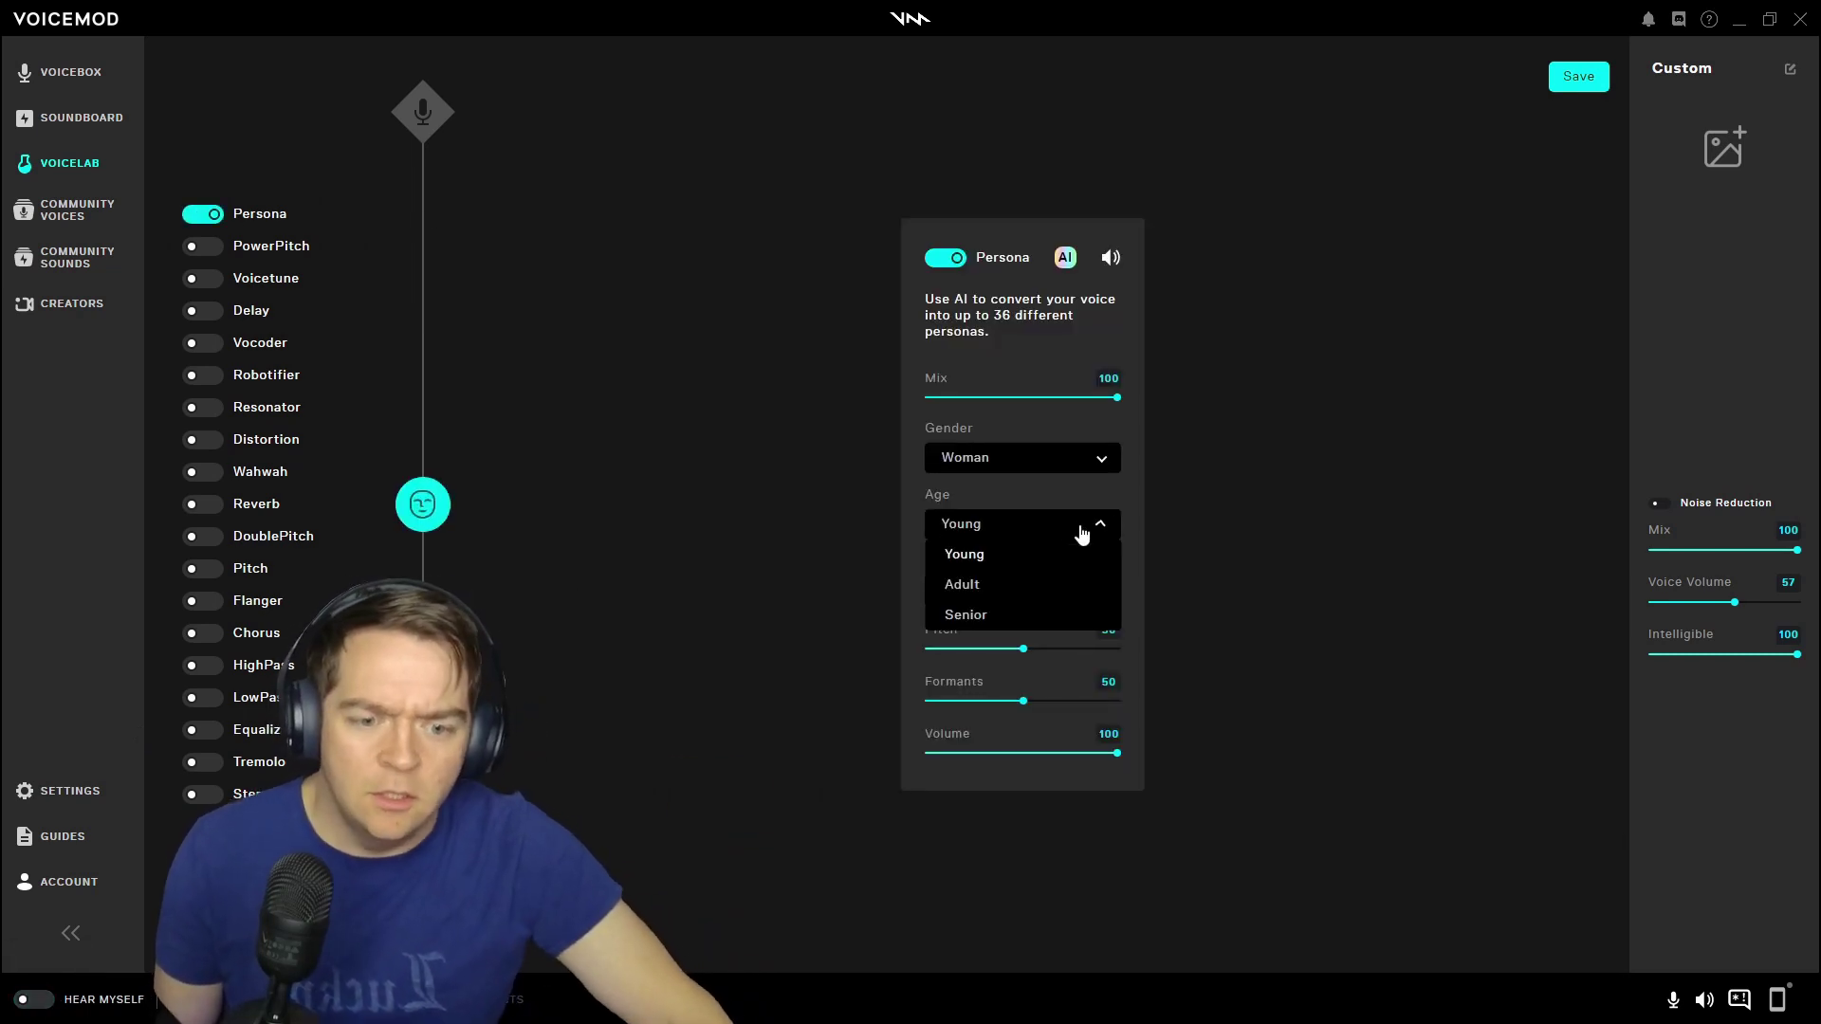
left_click(1038, 586)
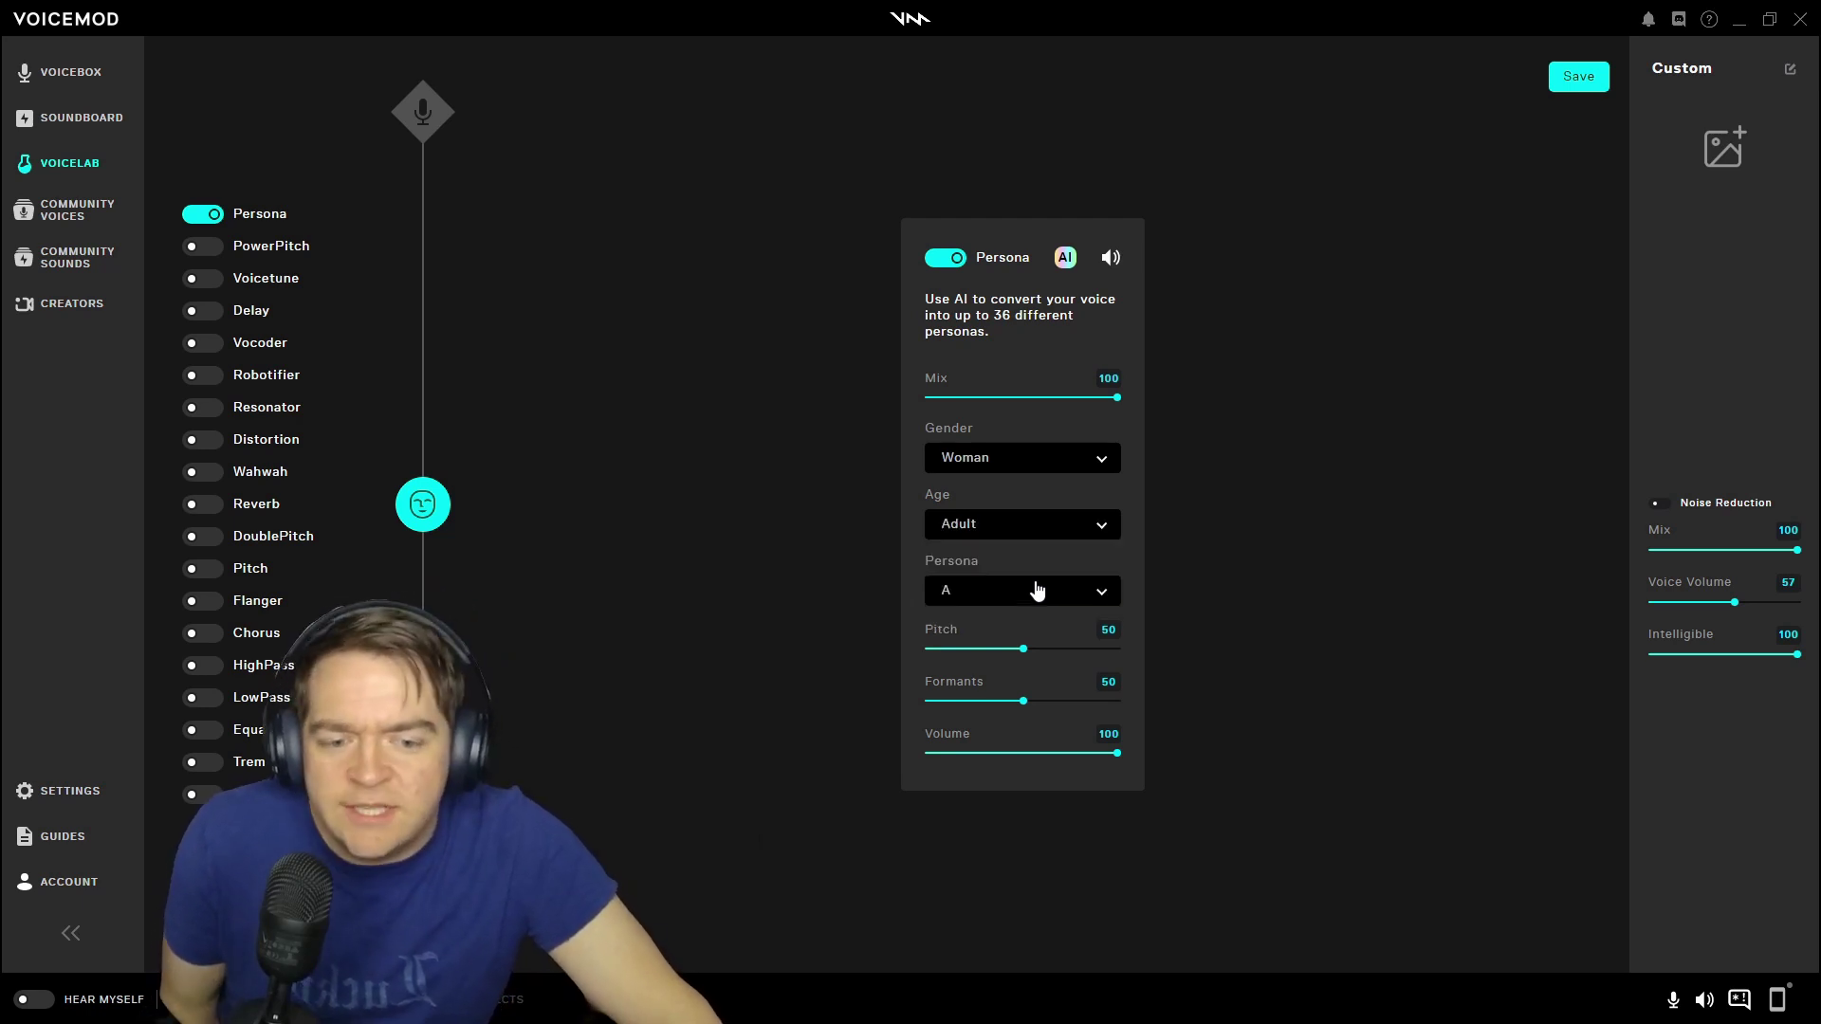
left_click(1086, 594)
left_click(1003, 669)
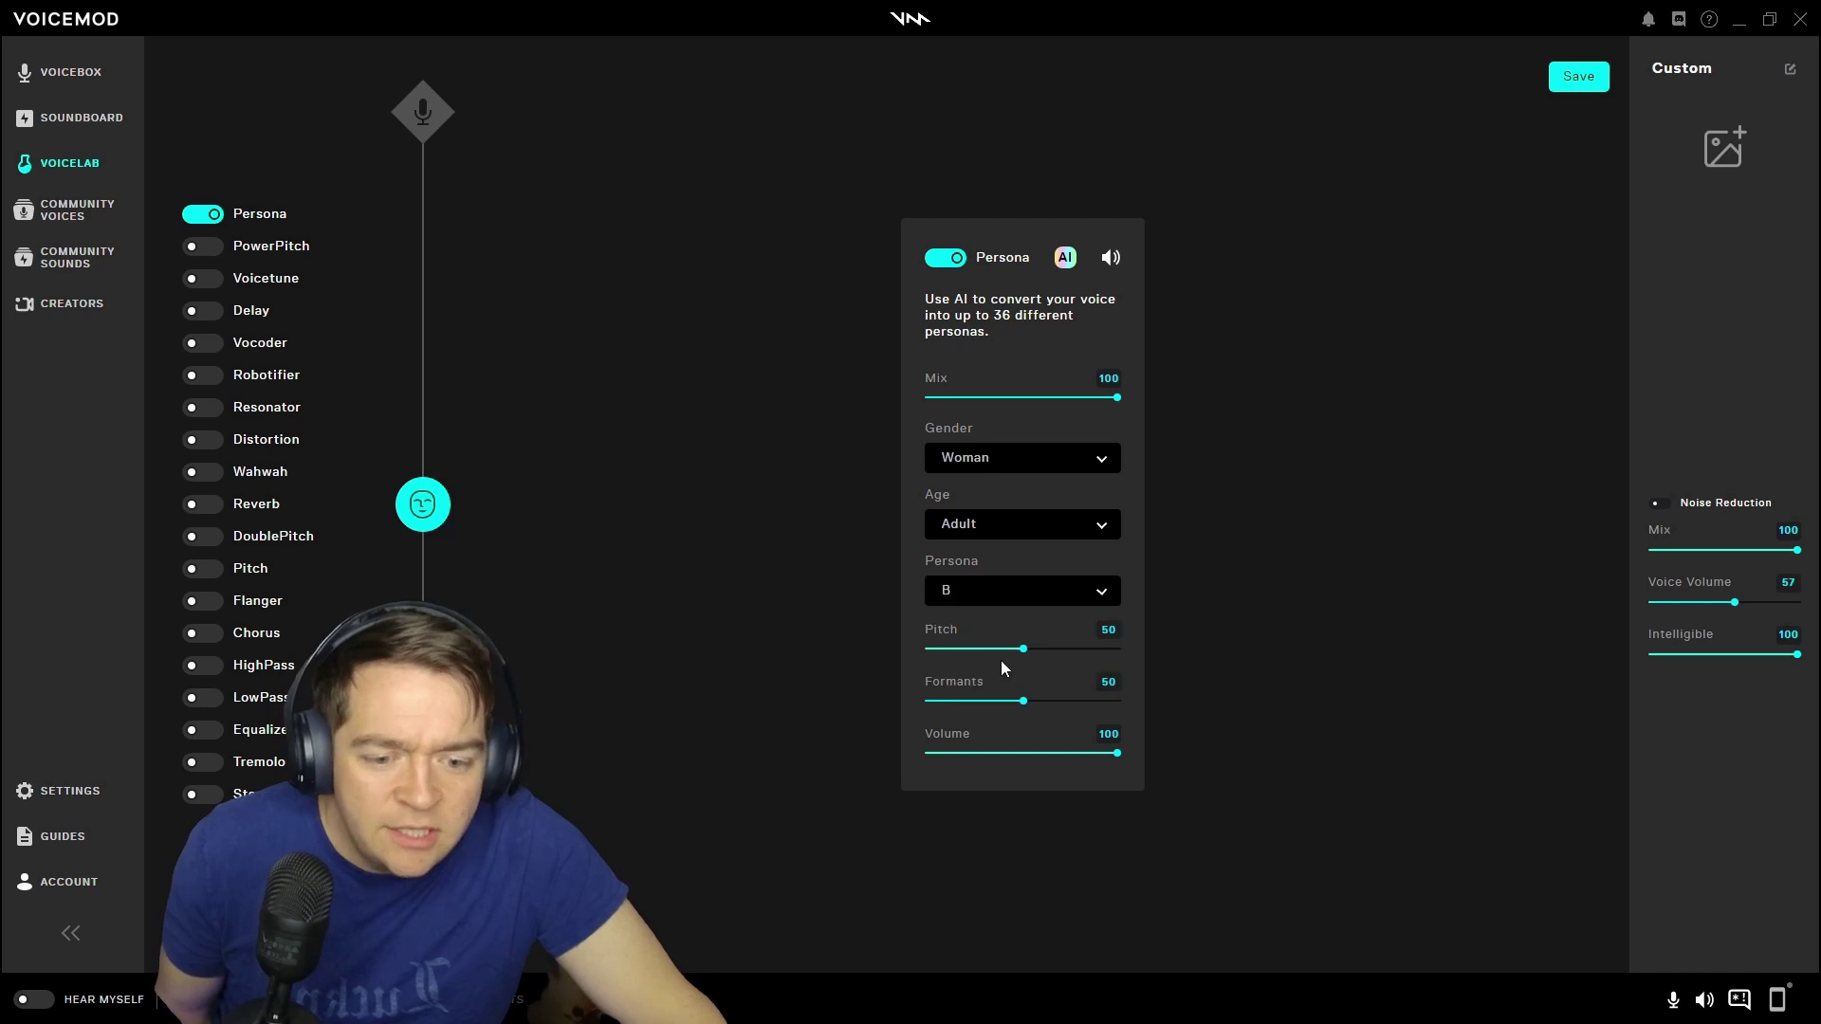
left_click(68, 1003)
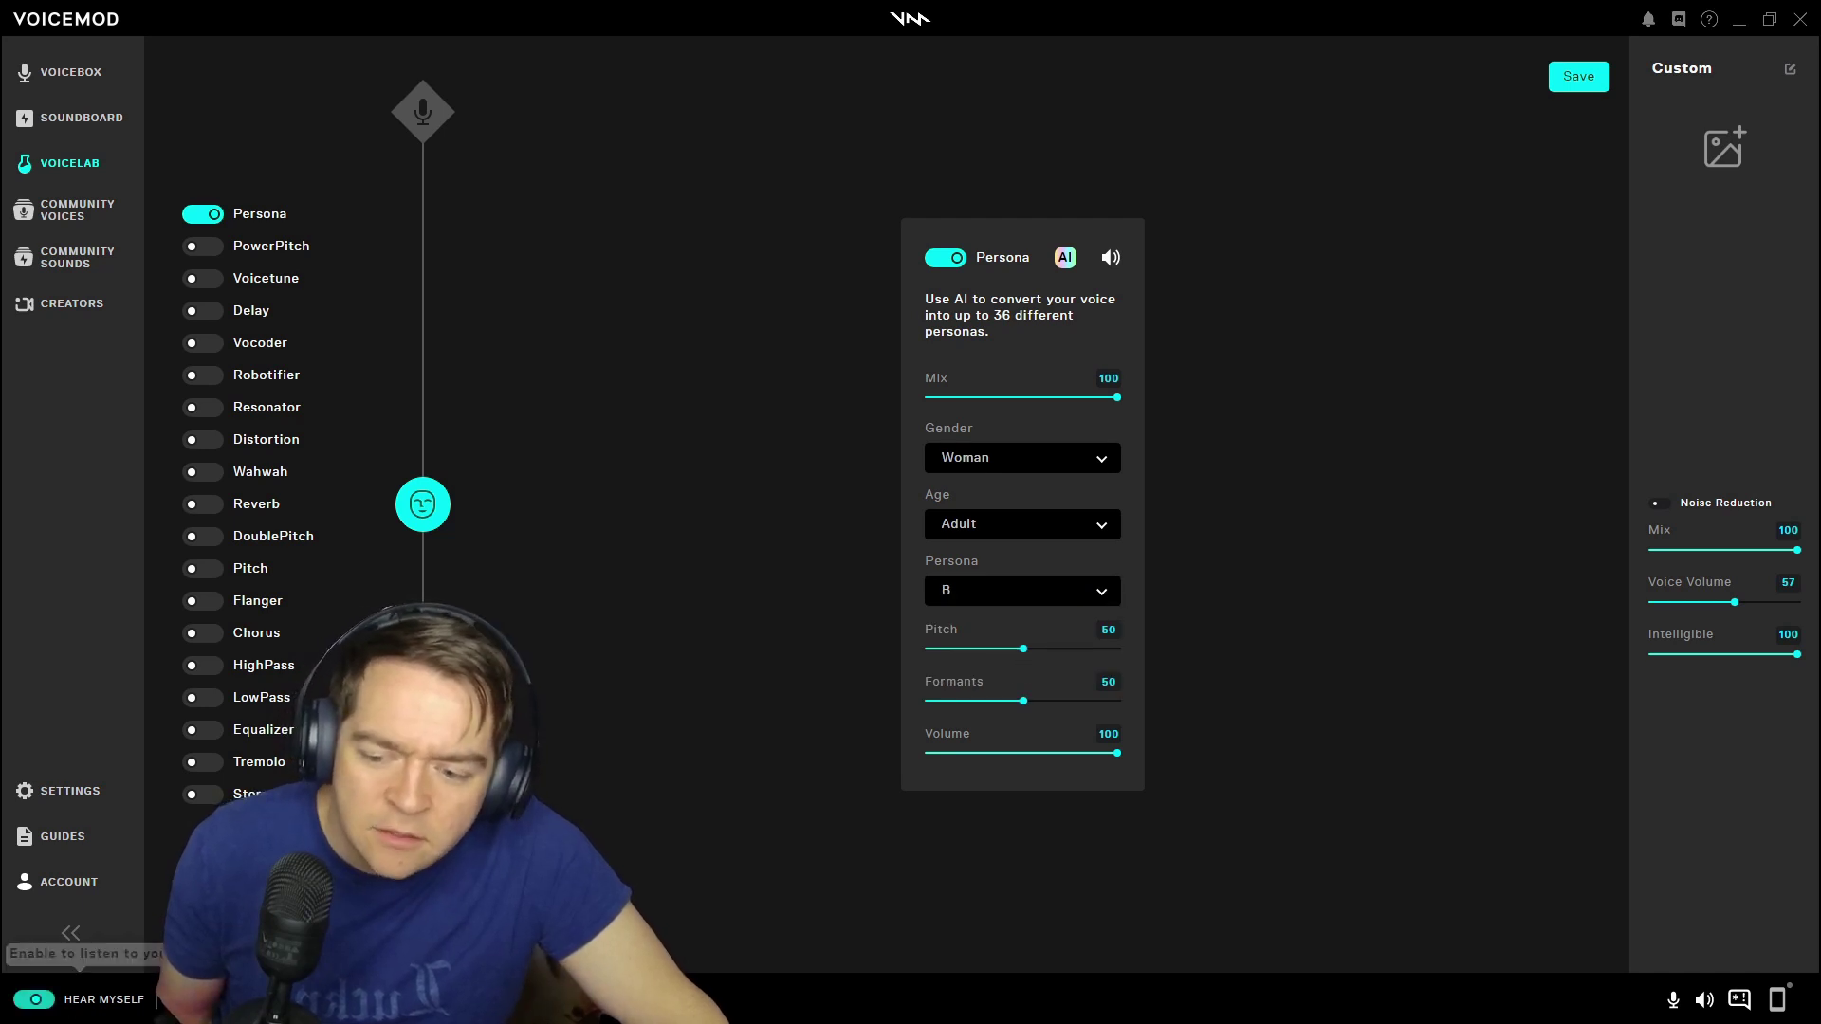
Try persona A on the adult woman voice, then set the persona to C
left_click(1105, 594)
left_click(986, 626)
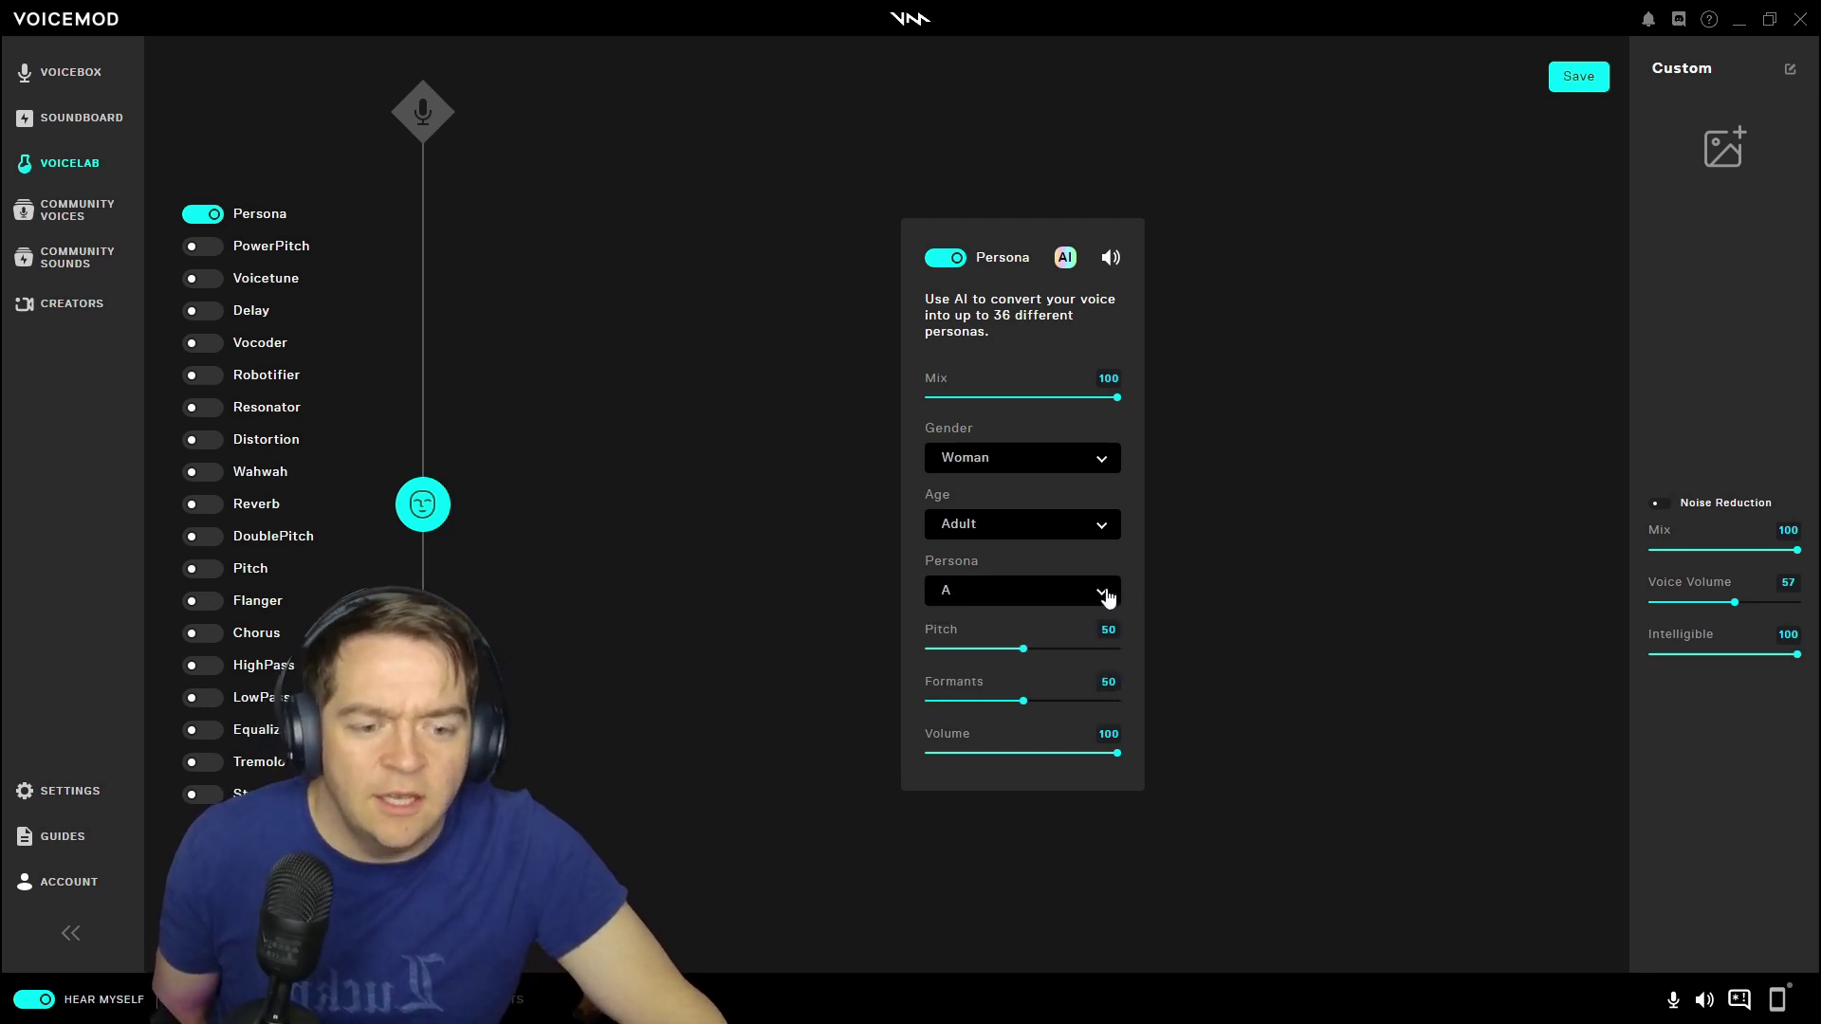
left_click(1107, 596)
left_click(1039, 679)
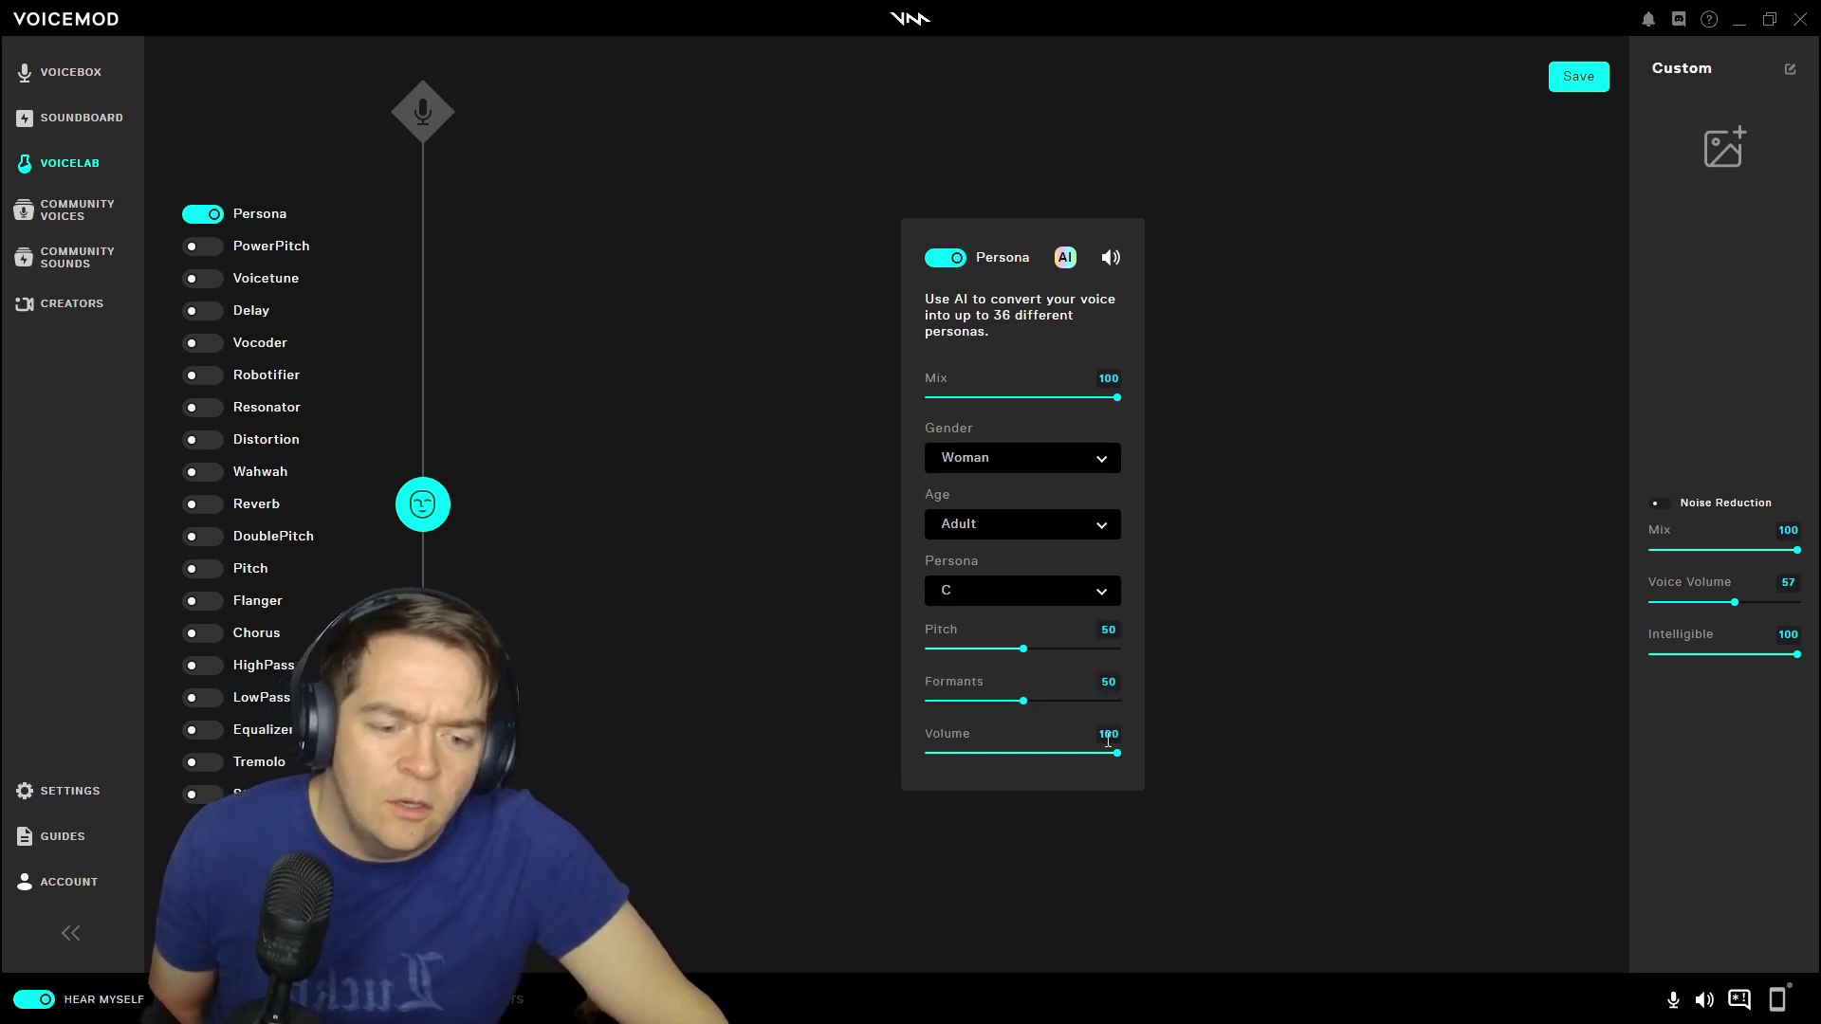
left_click(1100, 595)
left_click(692, 560)
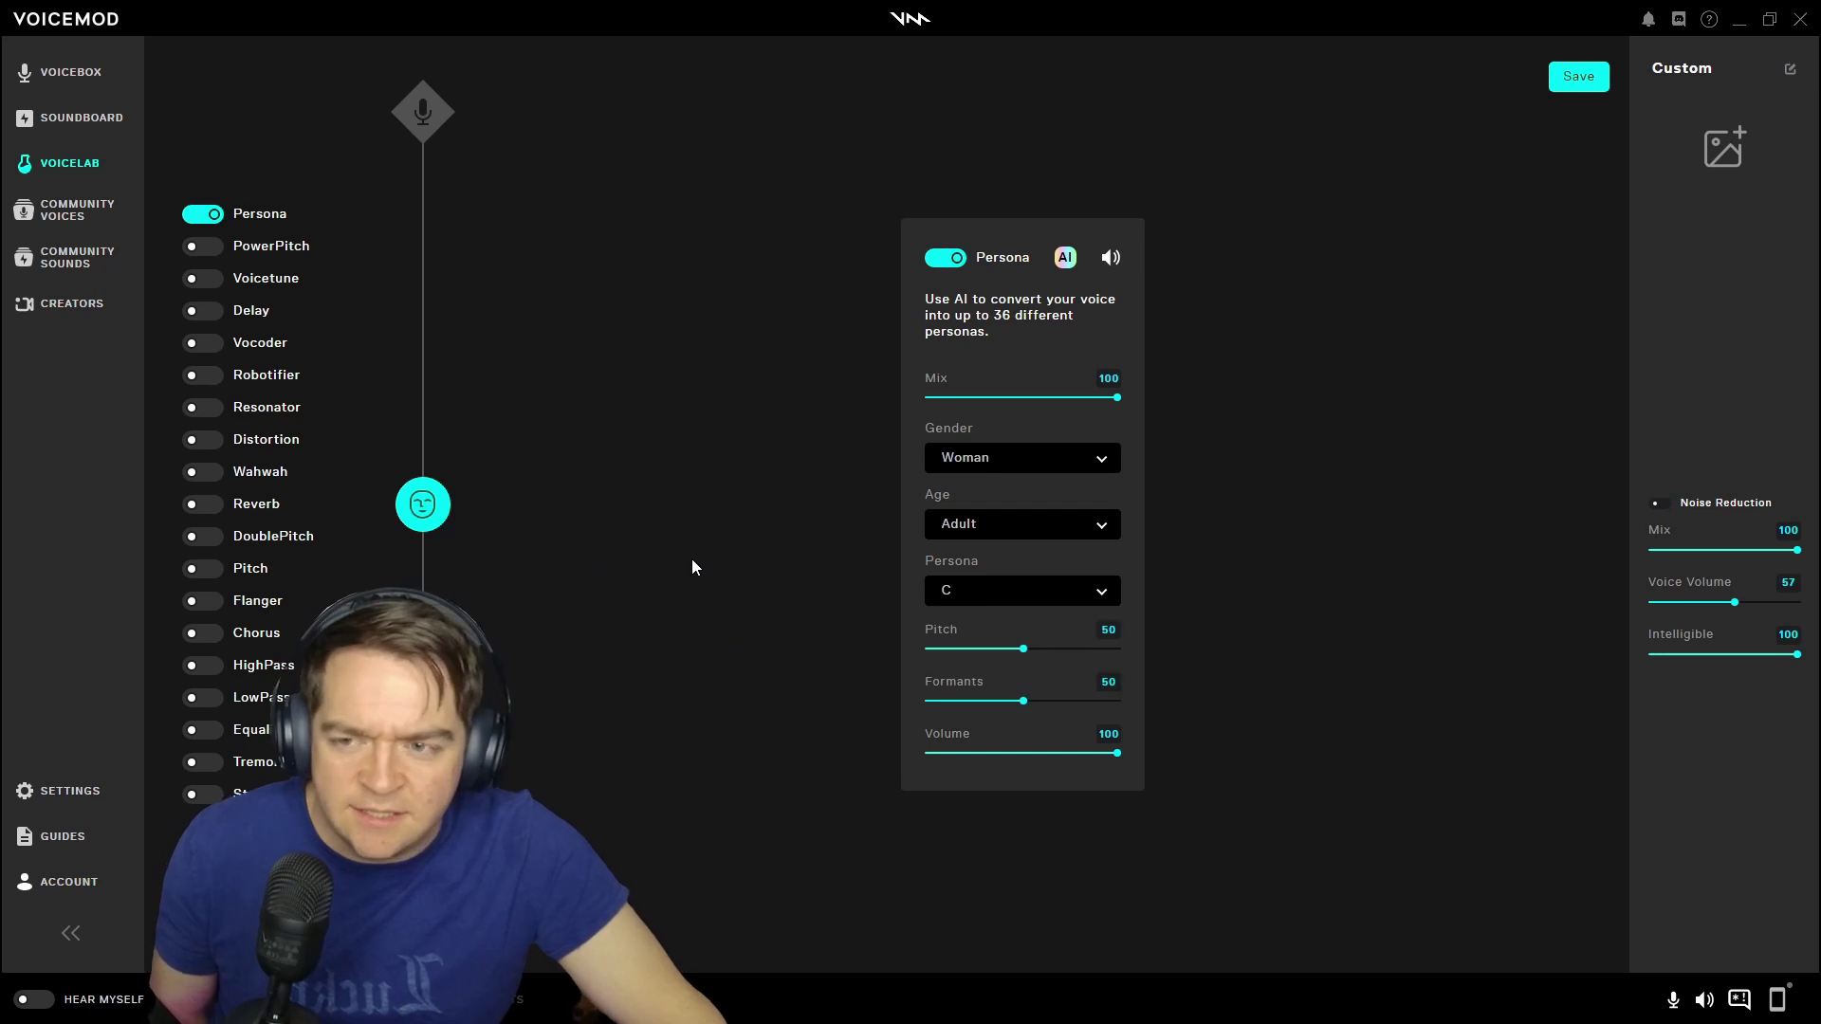
Set the Persona effect's age to Senior and turn on voice monitoring to hear it
left_click(1098, 525)
left_click(1034, 614)
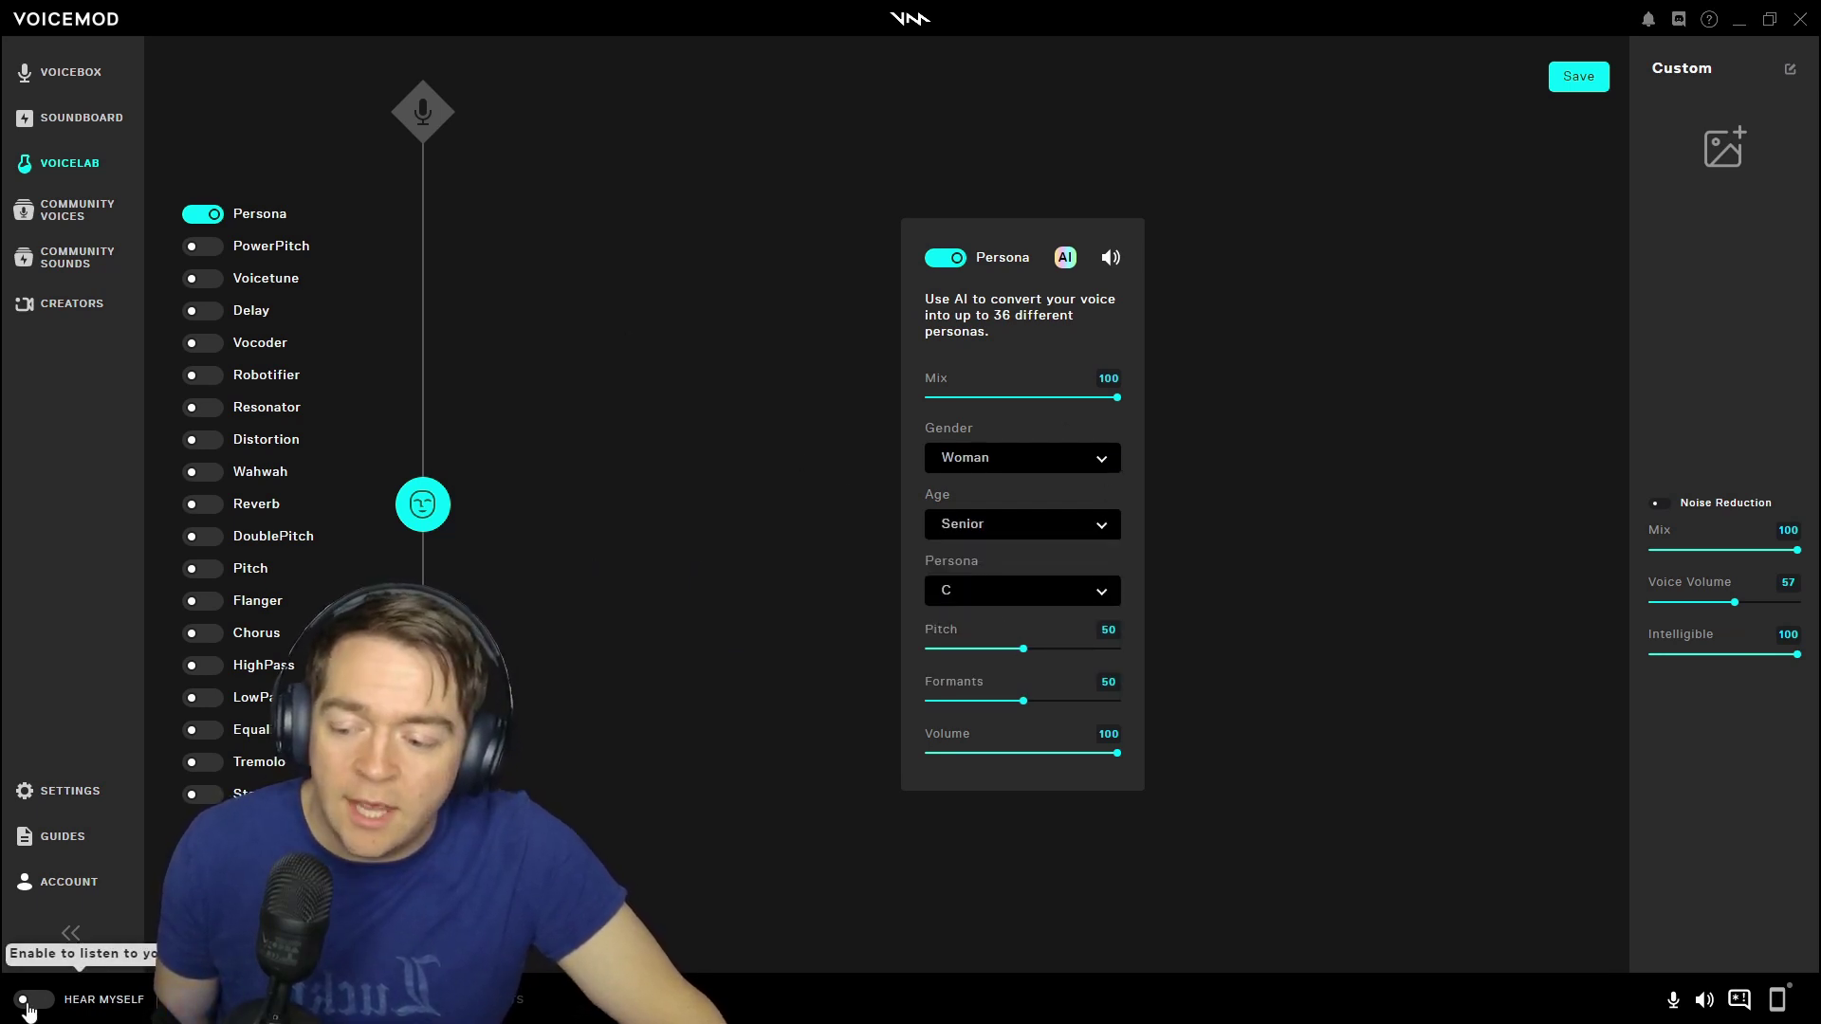
left_click(34, 1000)
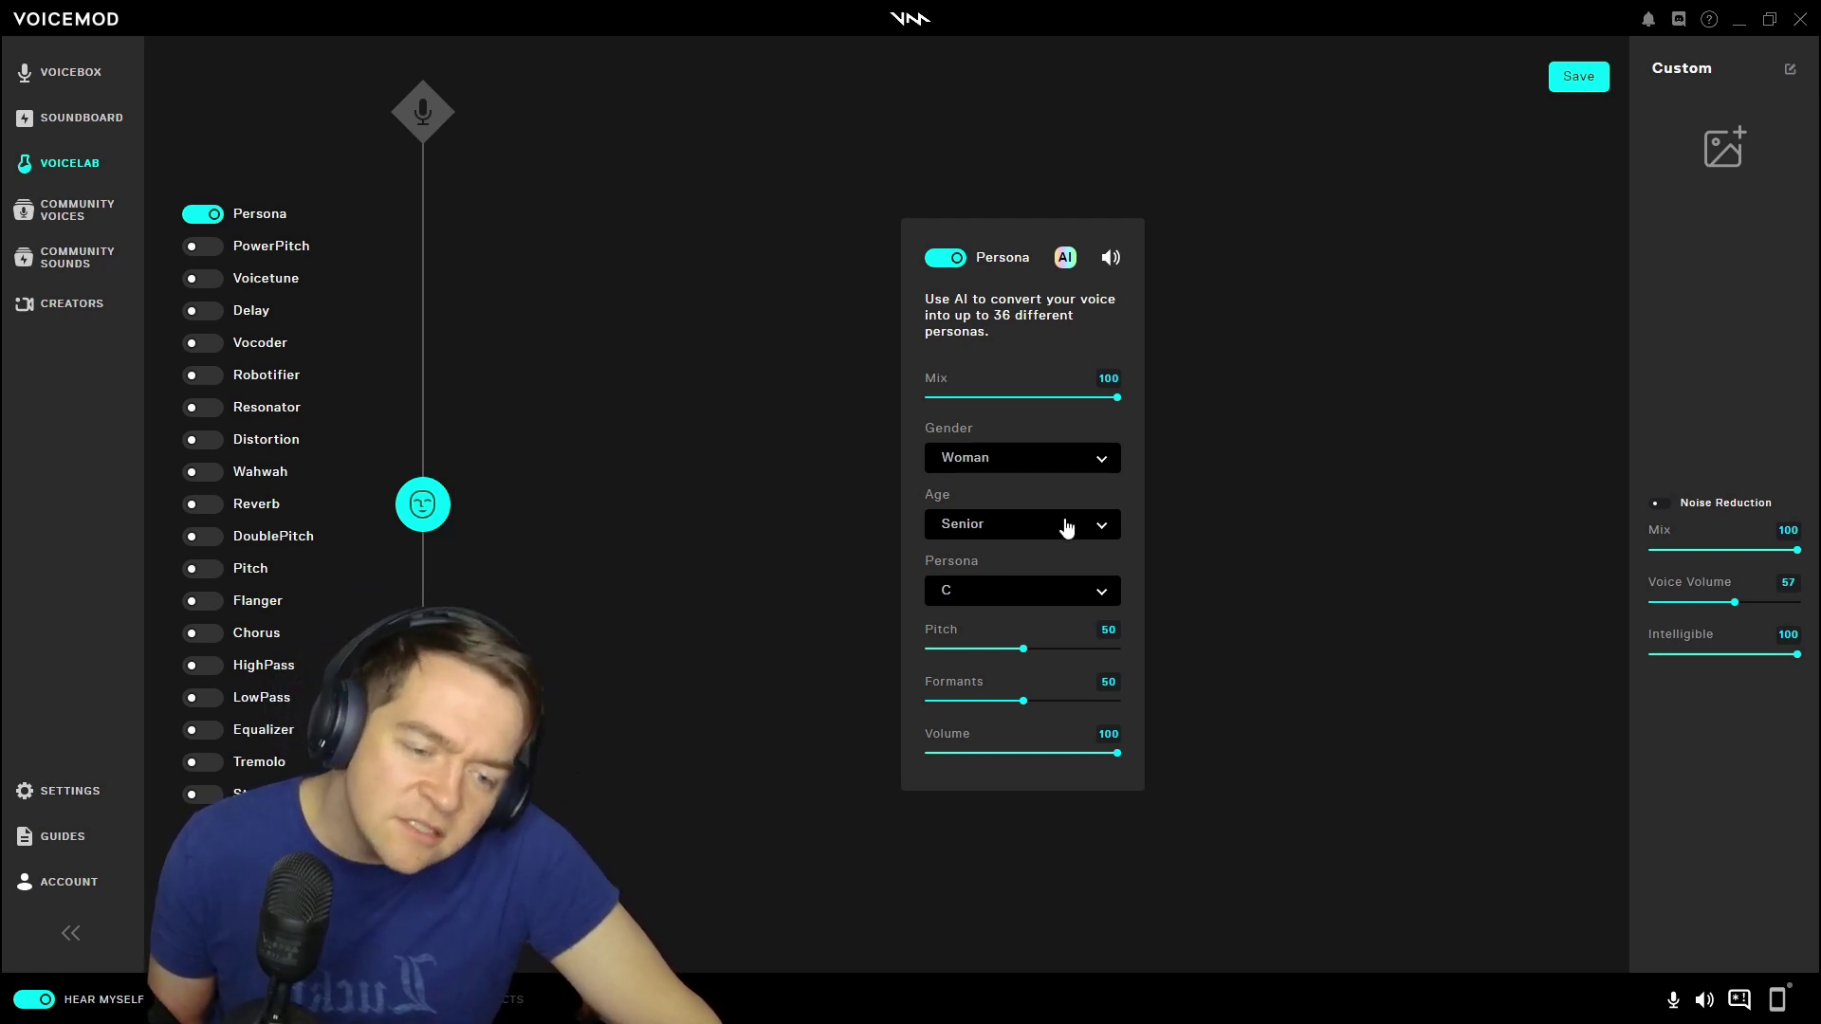
Switch the Persona effect's gender to Man, keeping the Senior age
left_click(1029, 463)
left_click(968, 519)
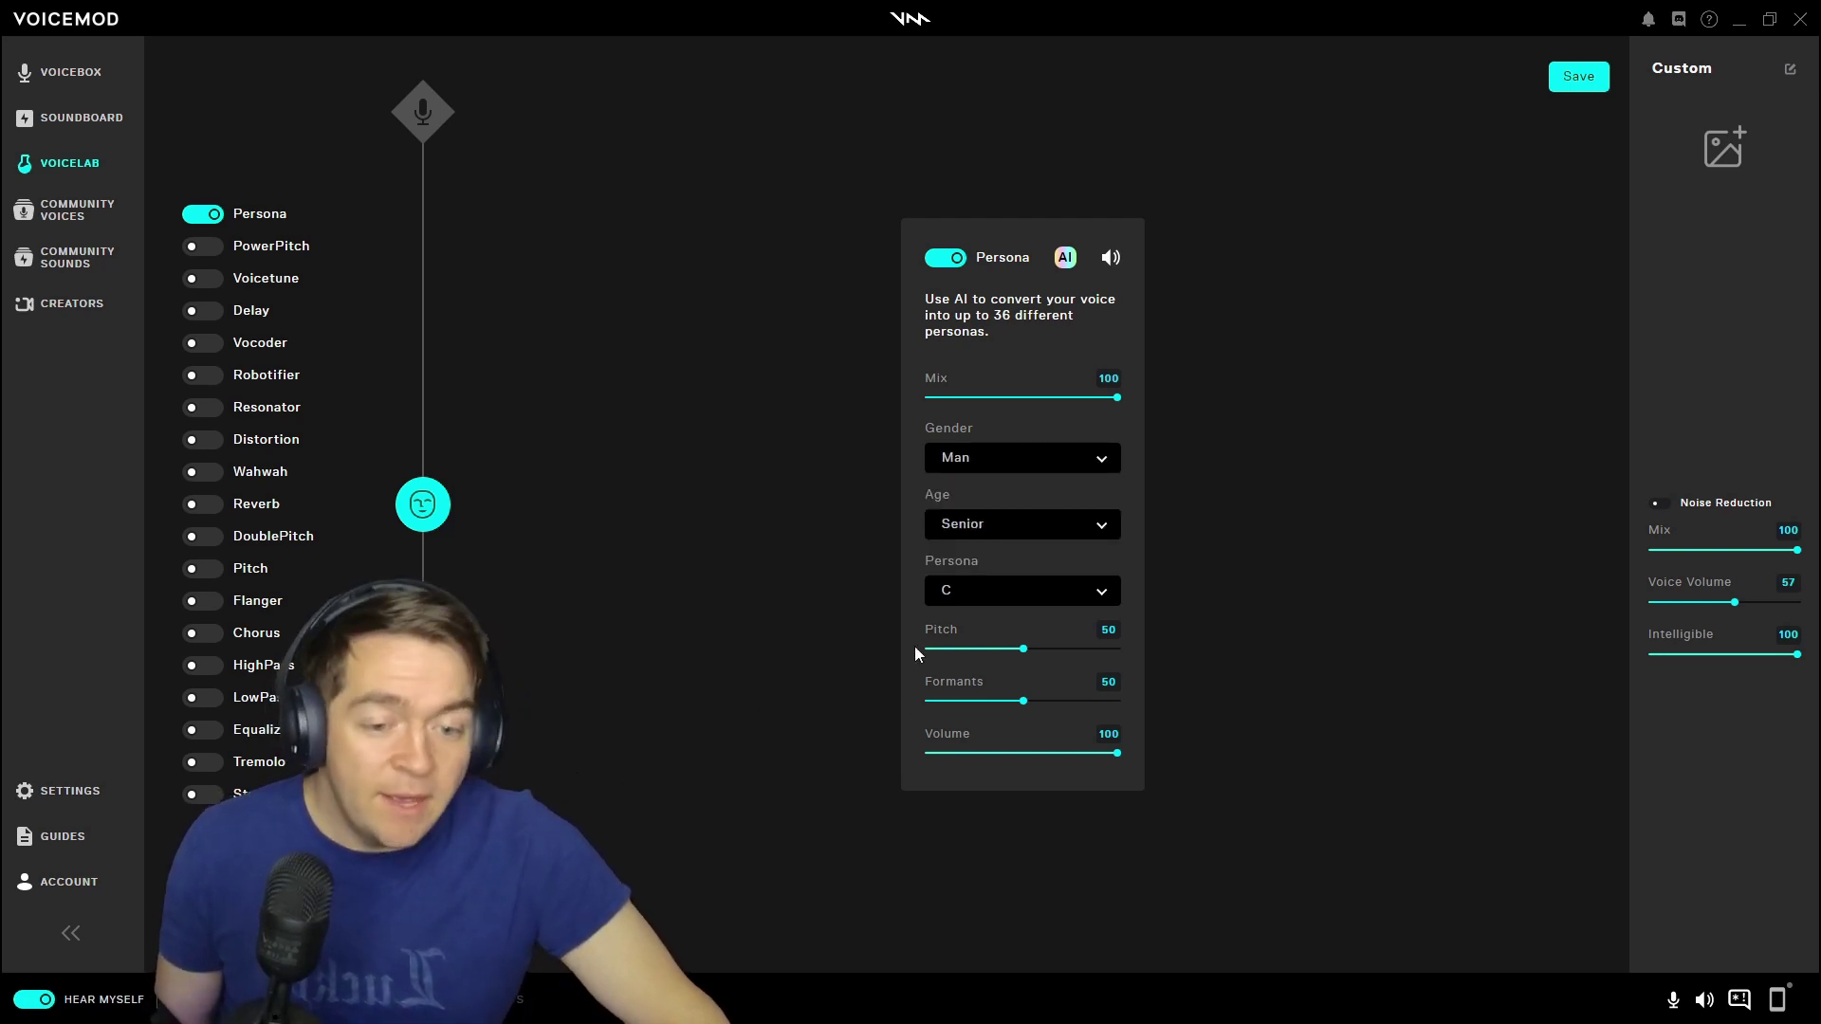
left_click(1019, 524)
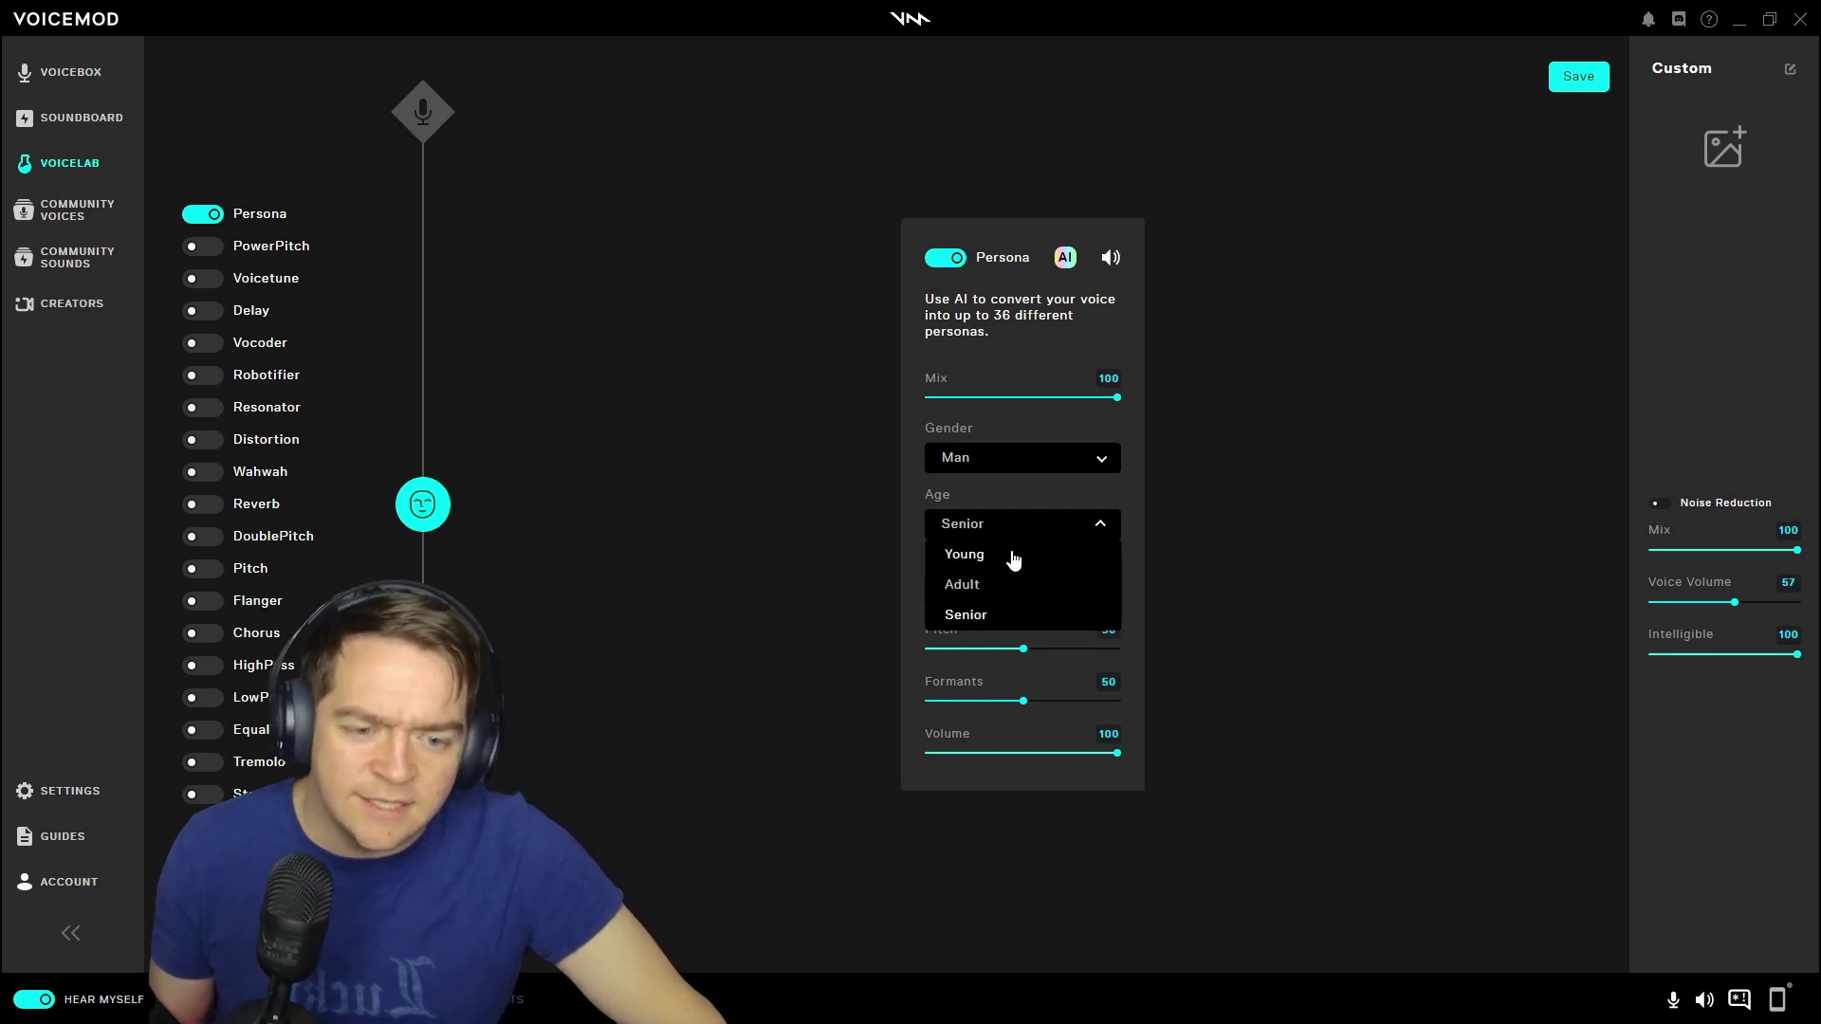
left_click(969, 526)
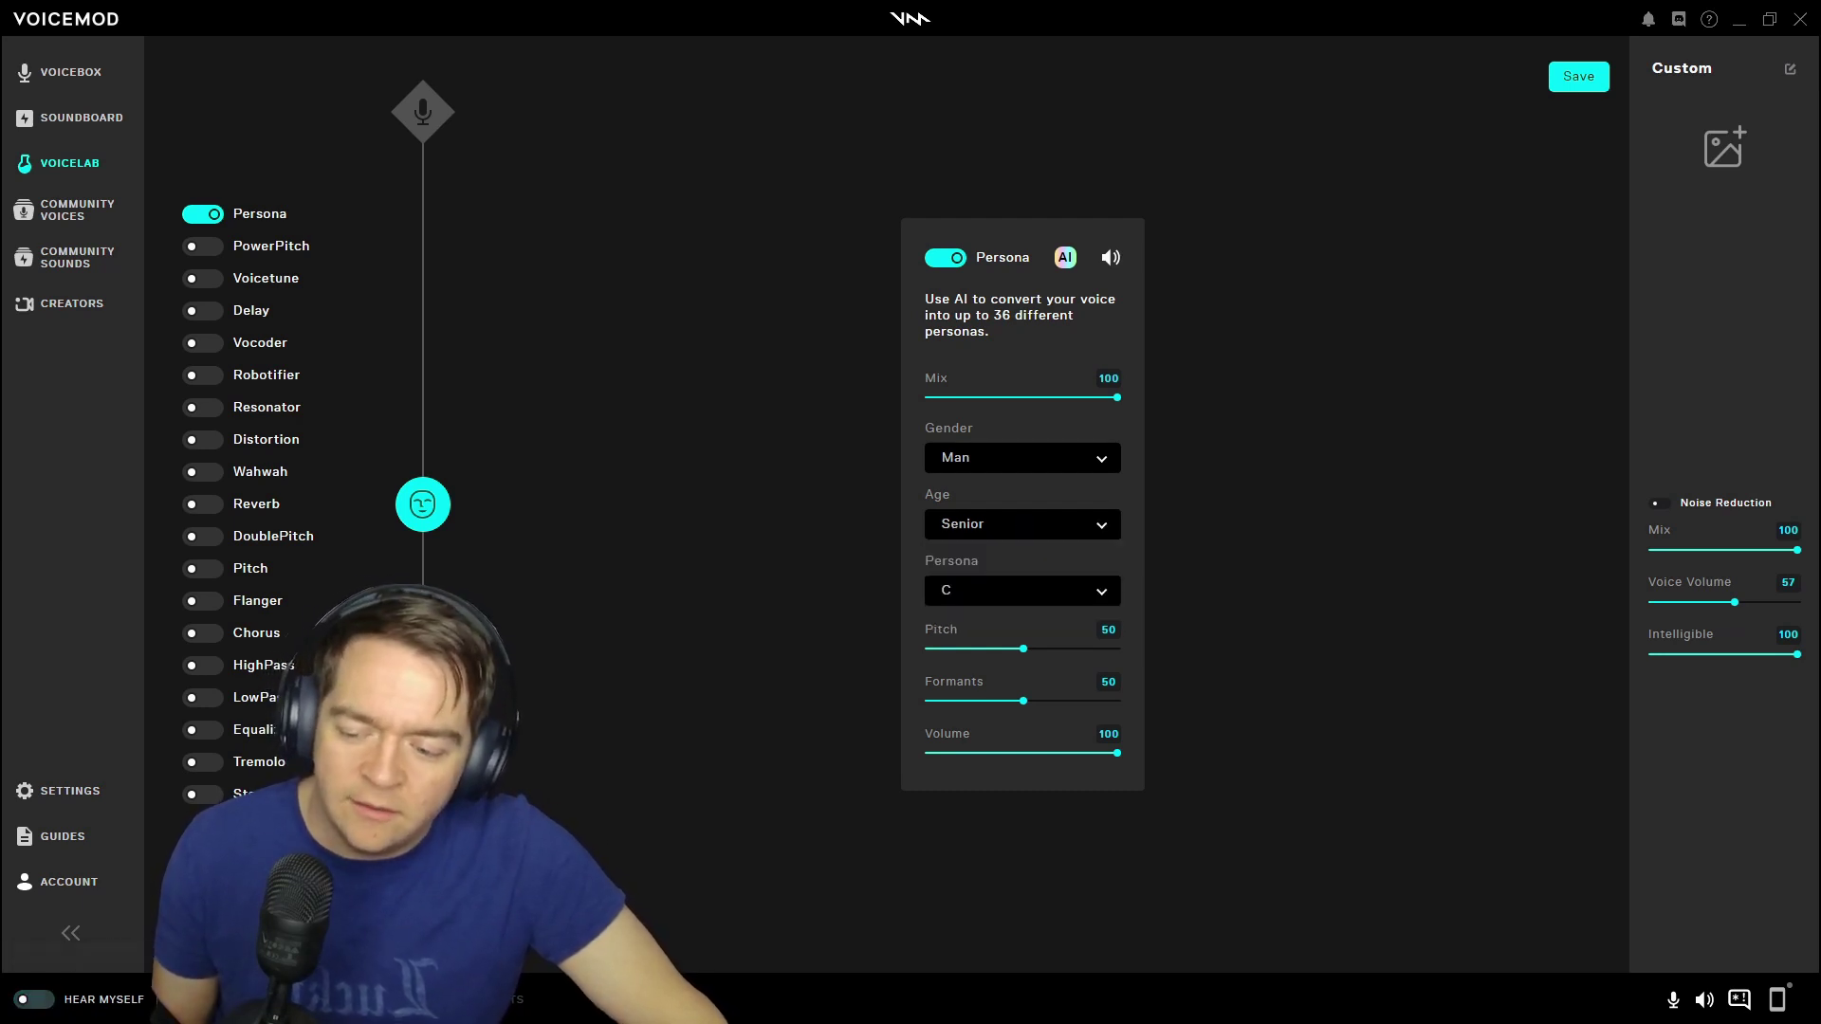
Set the male persona's age to Adult and listen to it by turning voice monitoring on and off
left_click(1102, 526)
left_click(1024, 583)
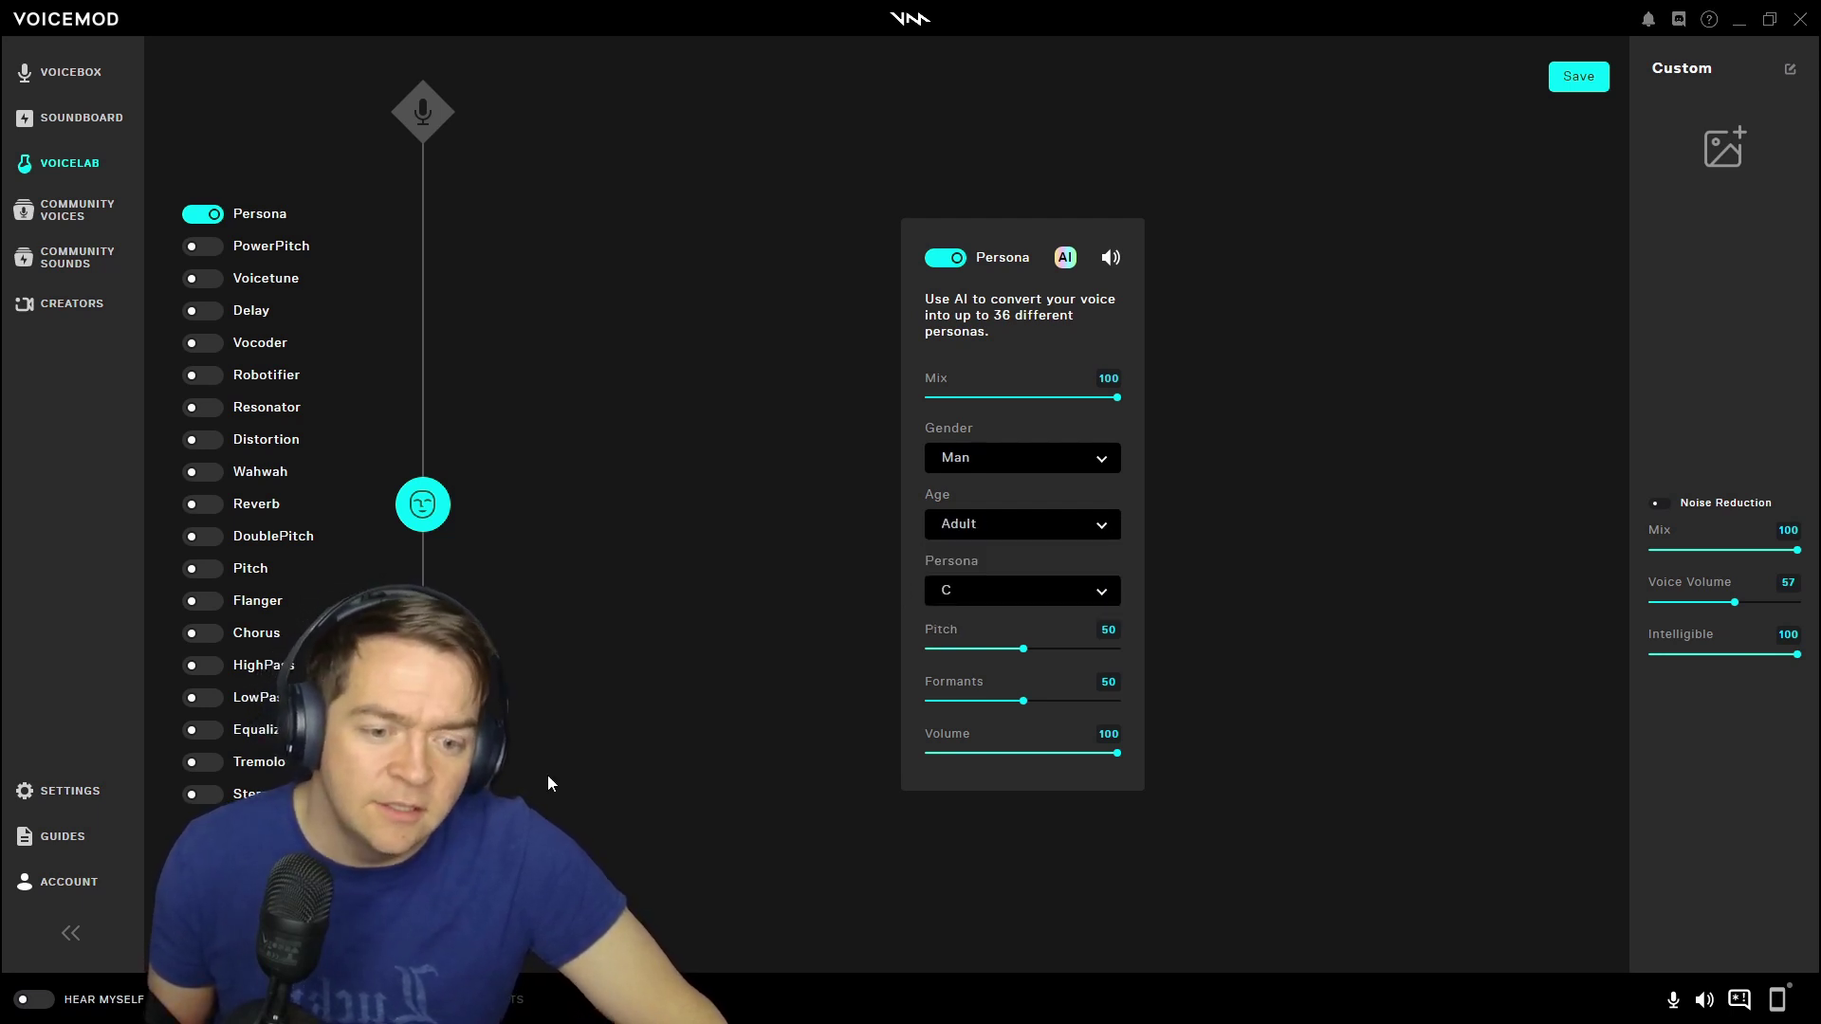
left_click(34, 1000)
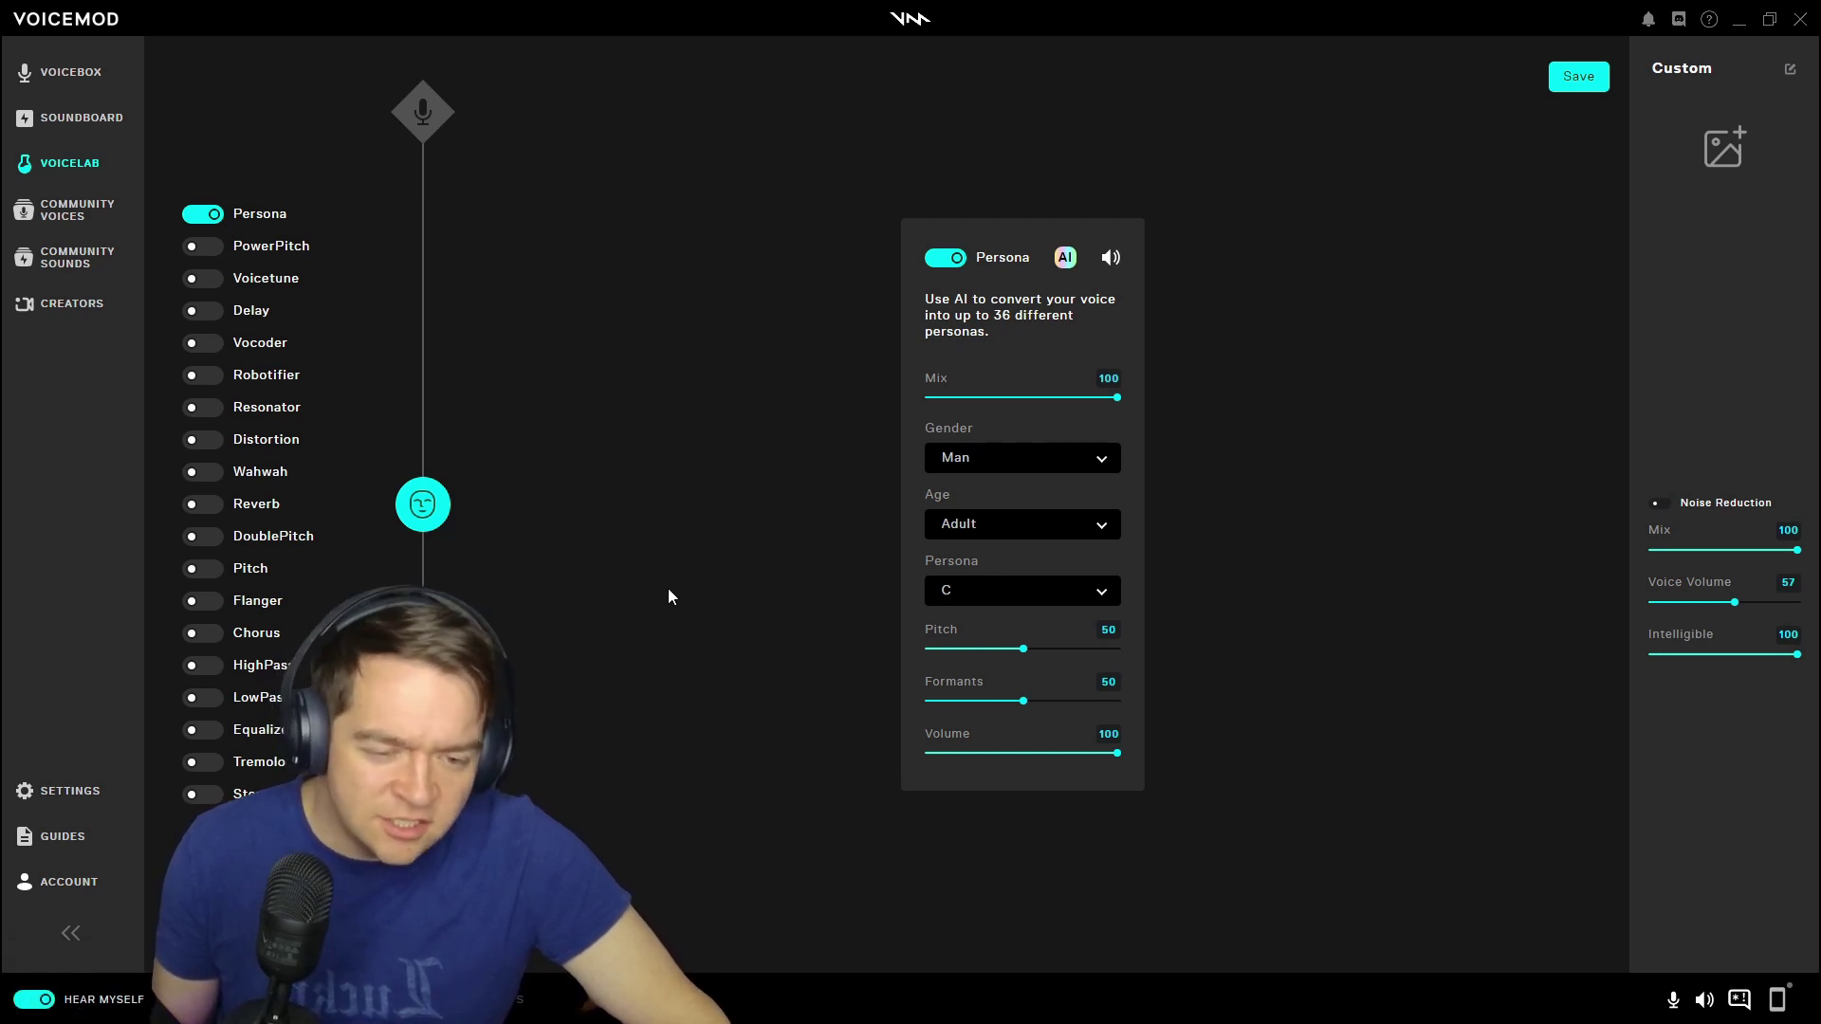
key("ctrl+shift+h")
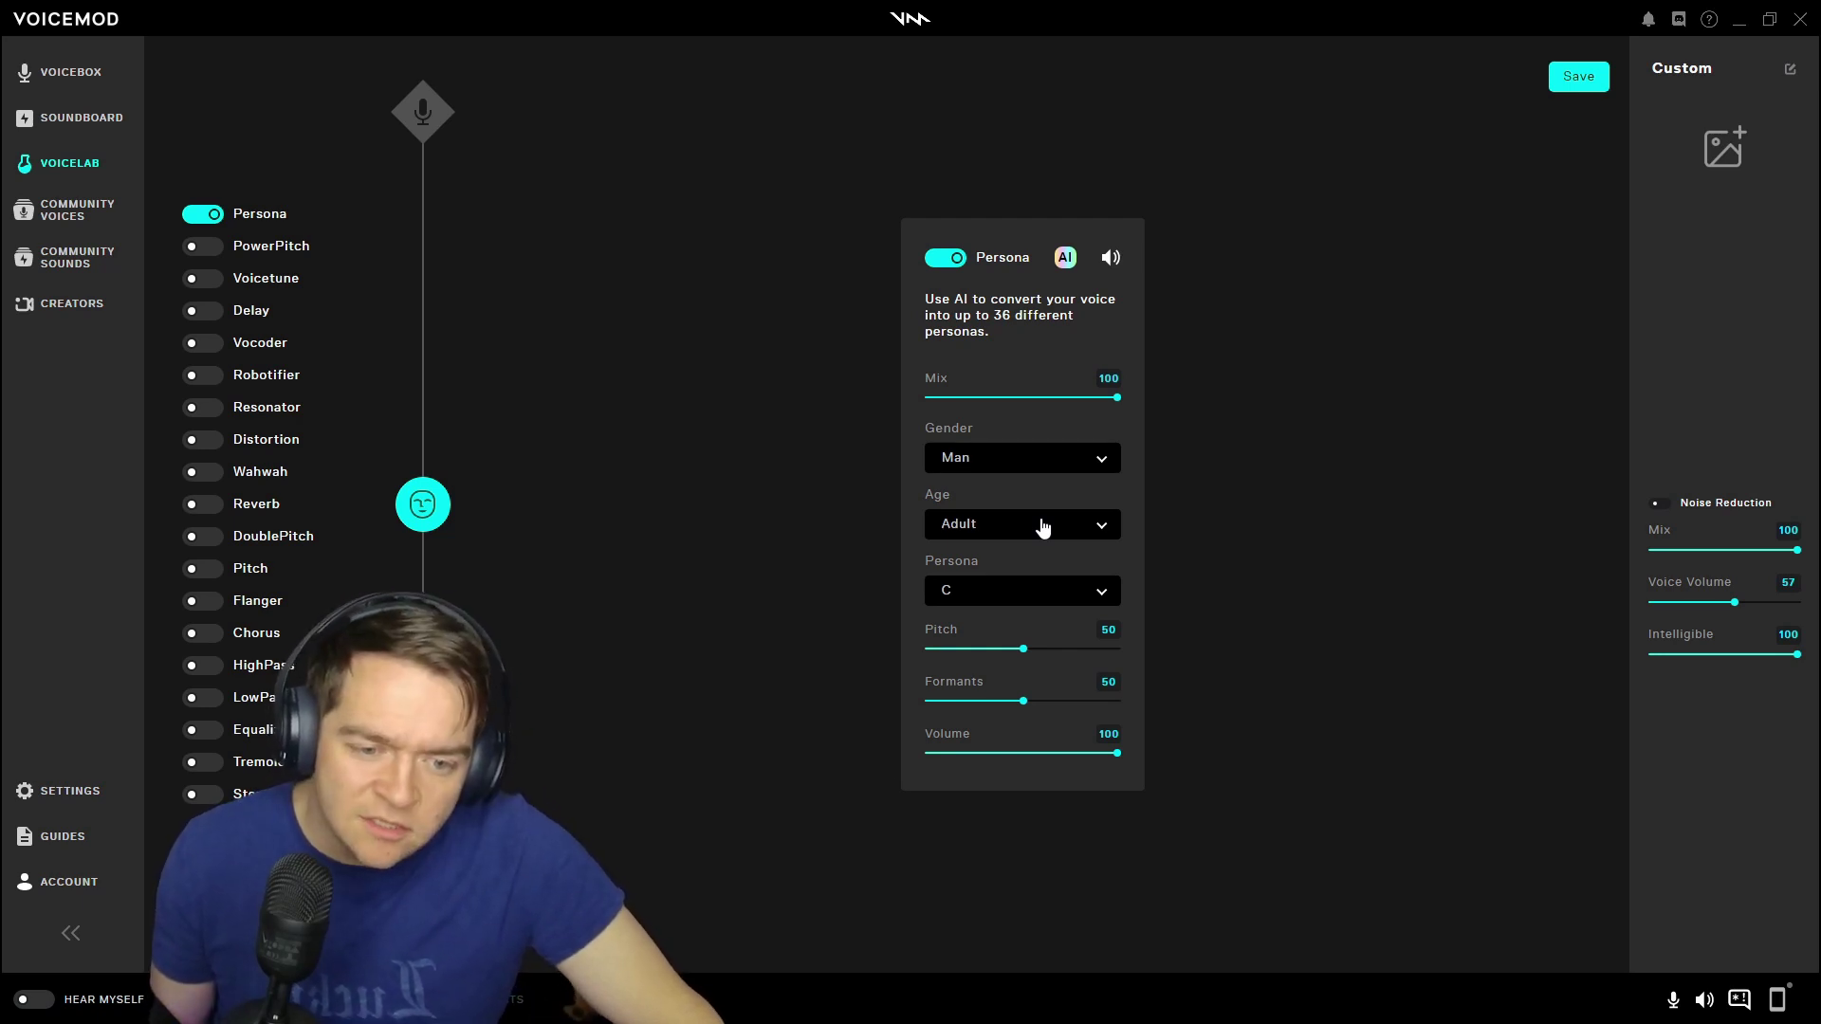
Set the male persona's age to Young and listen to it with voice monitoring on
left_click(1042, 528)
left_click(1005, 553)
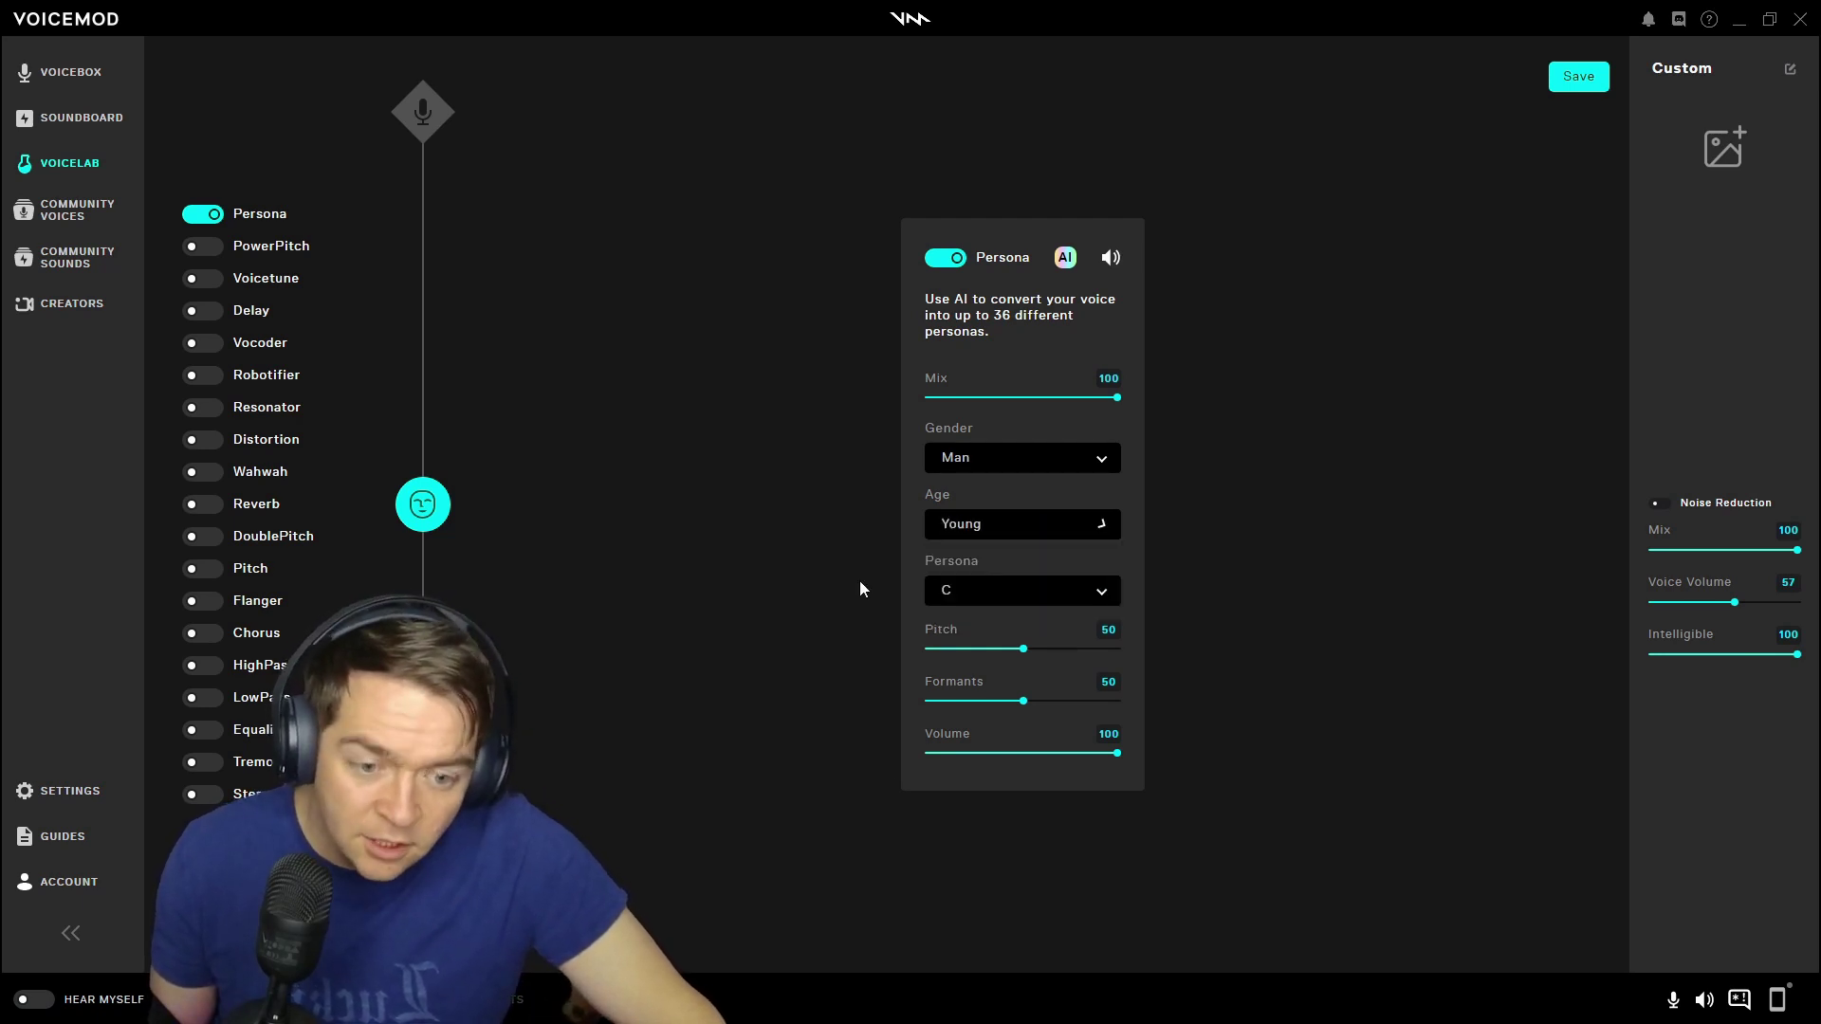
left_click(45, 1001)
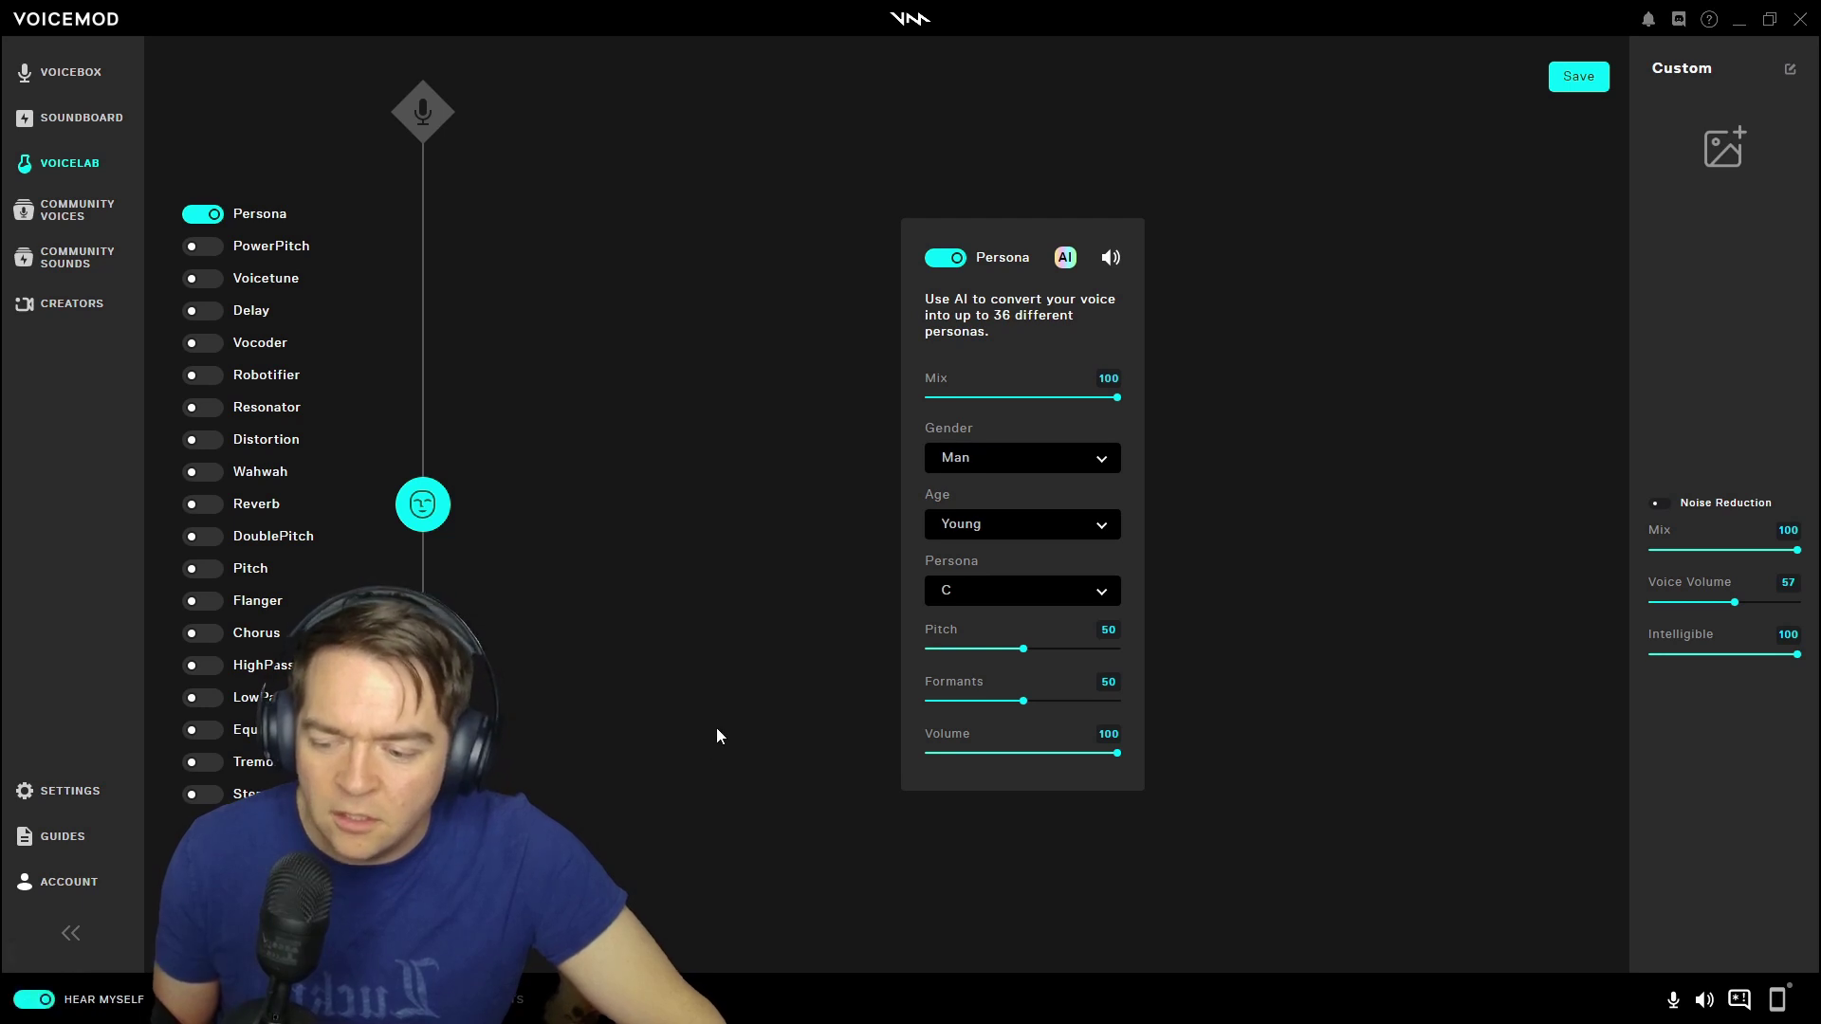
left_click(1086, 524)
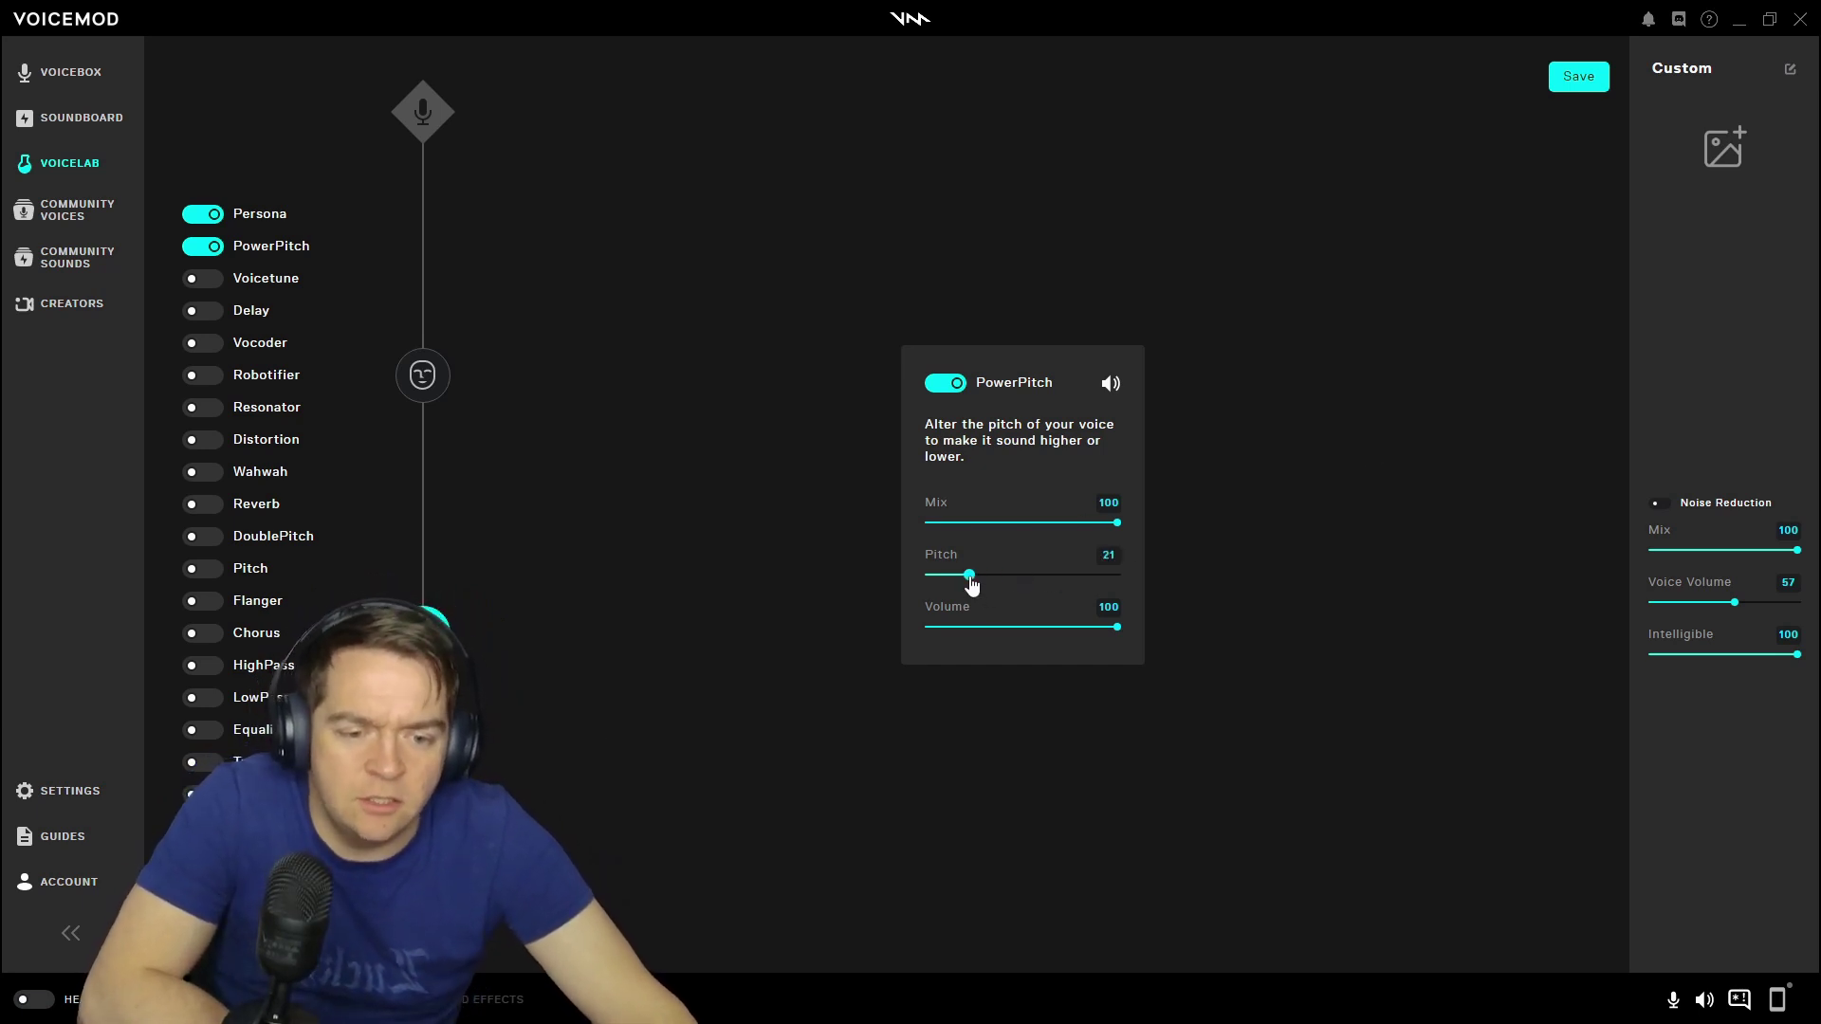
Raise the PowerPitch effect's pitch to 51, and remove PowerPitch from the voice
left_click_drag(968, 575, 1027, 577)
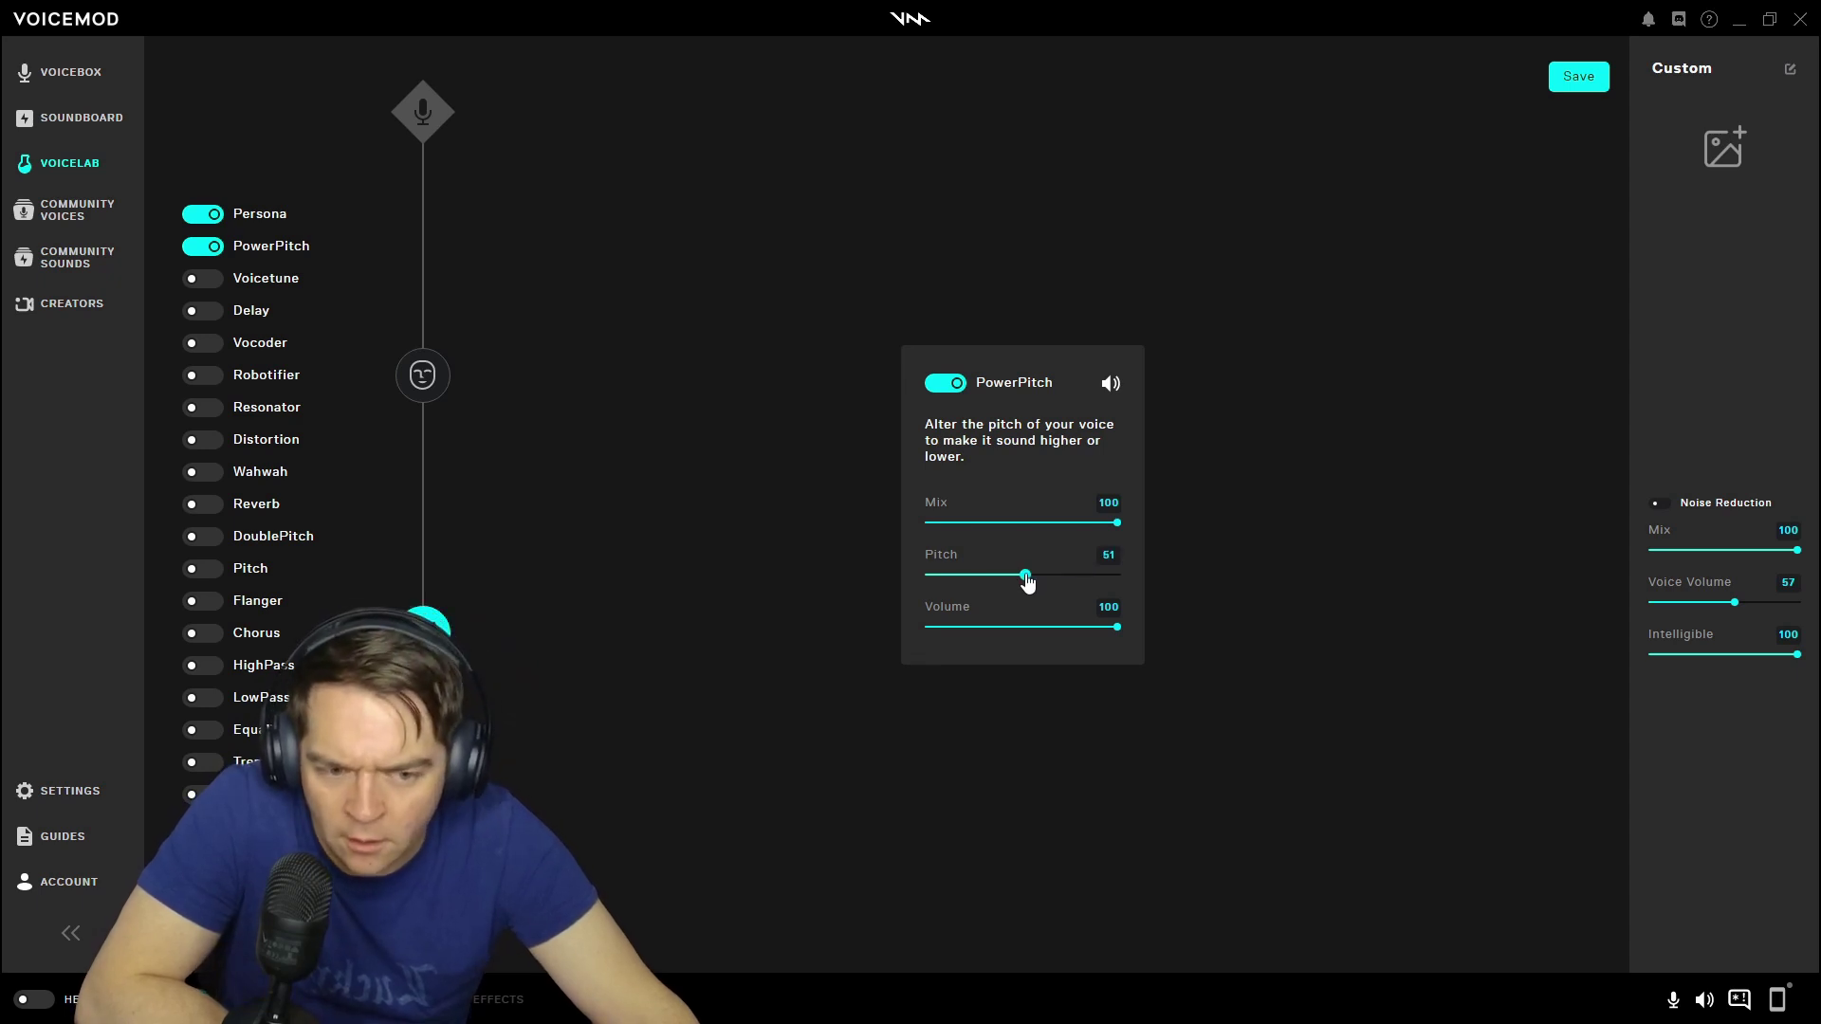
left_click(192, 255)
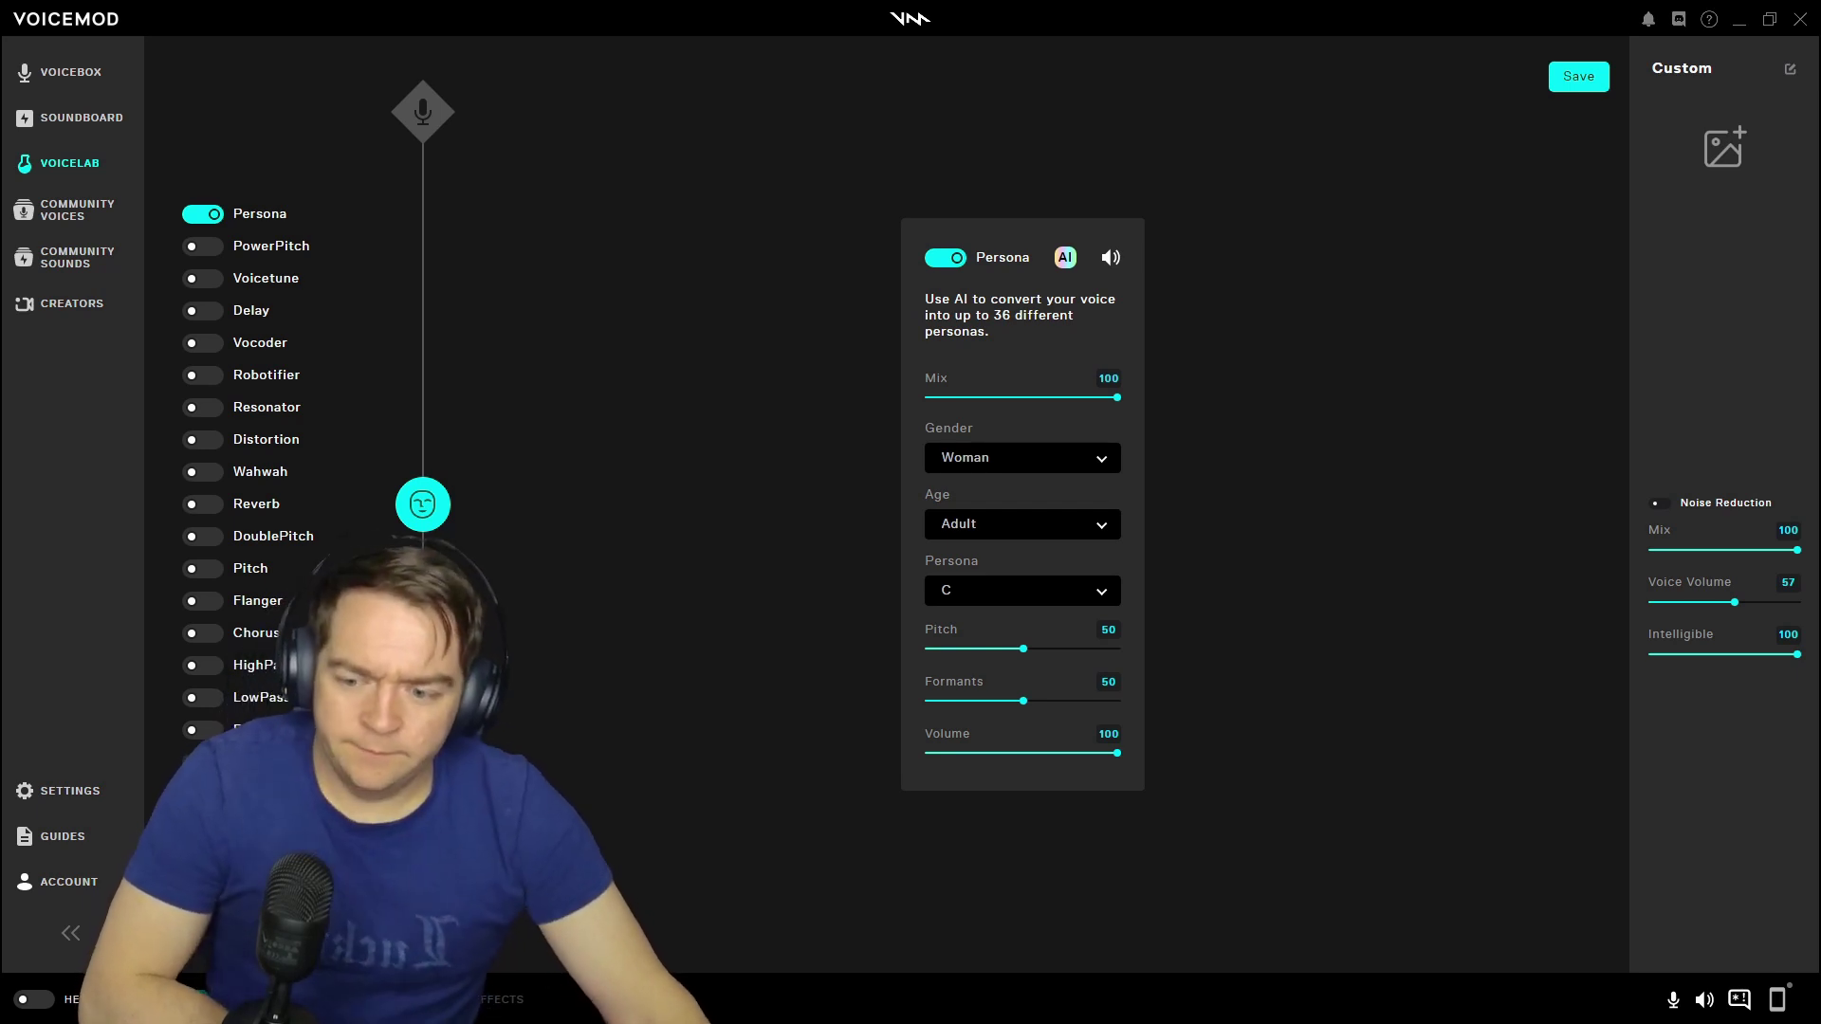
Add the Stereo effect to the custom voice and switch off the Persona effect
left_click(202, 794)
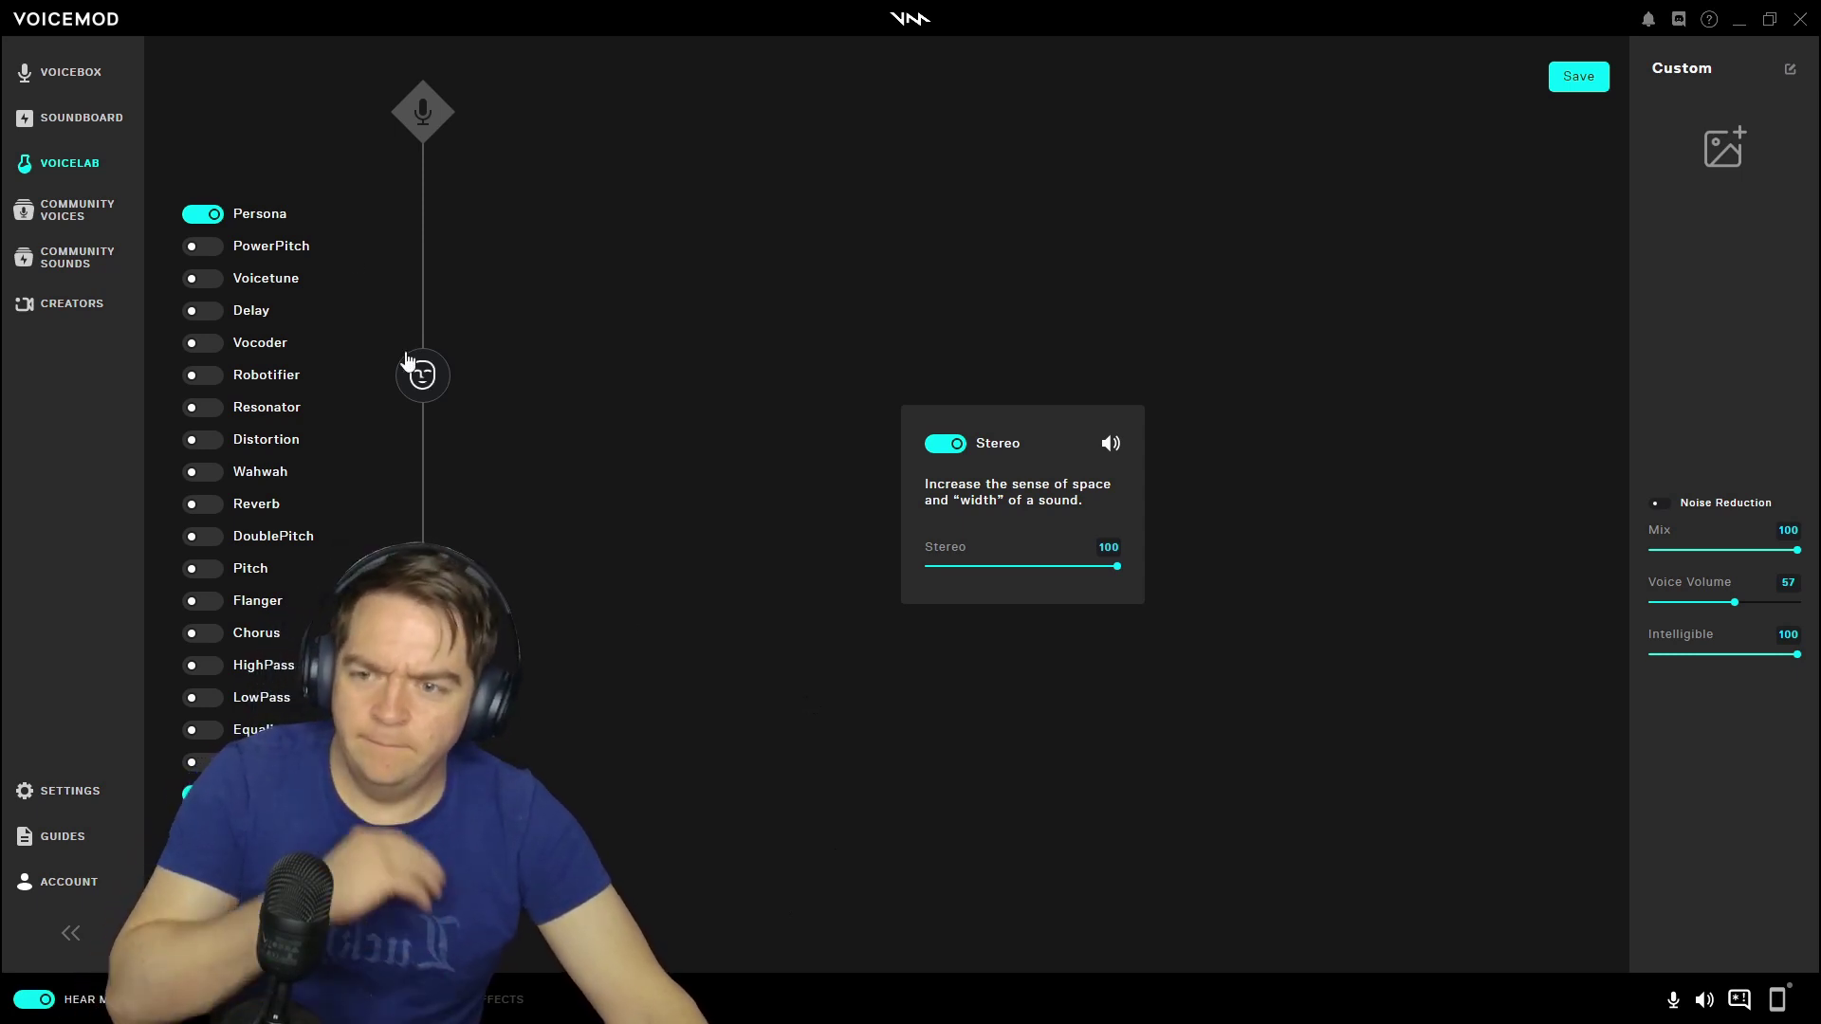
left_click(211, 215)
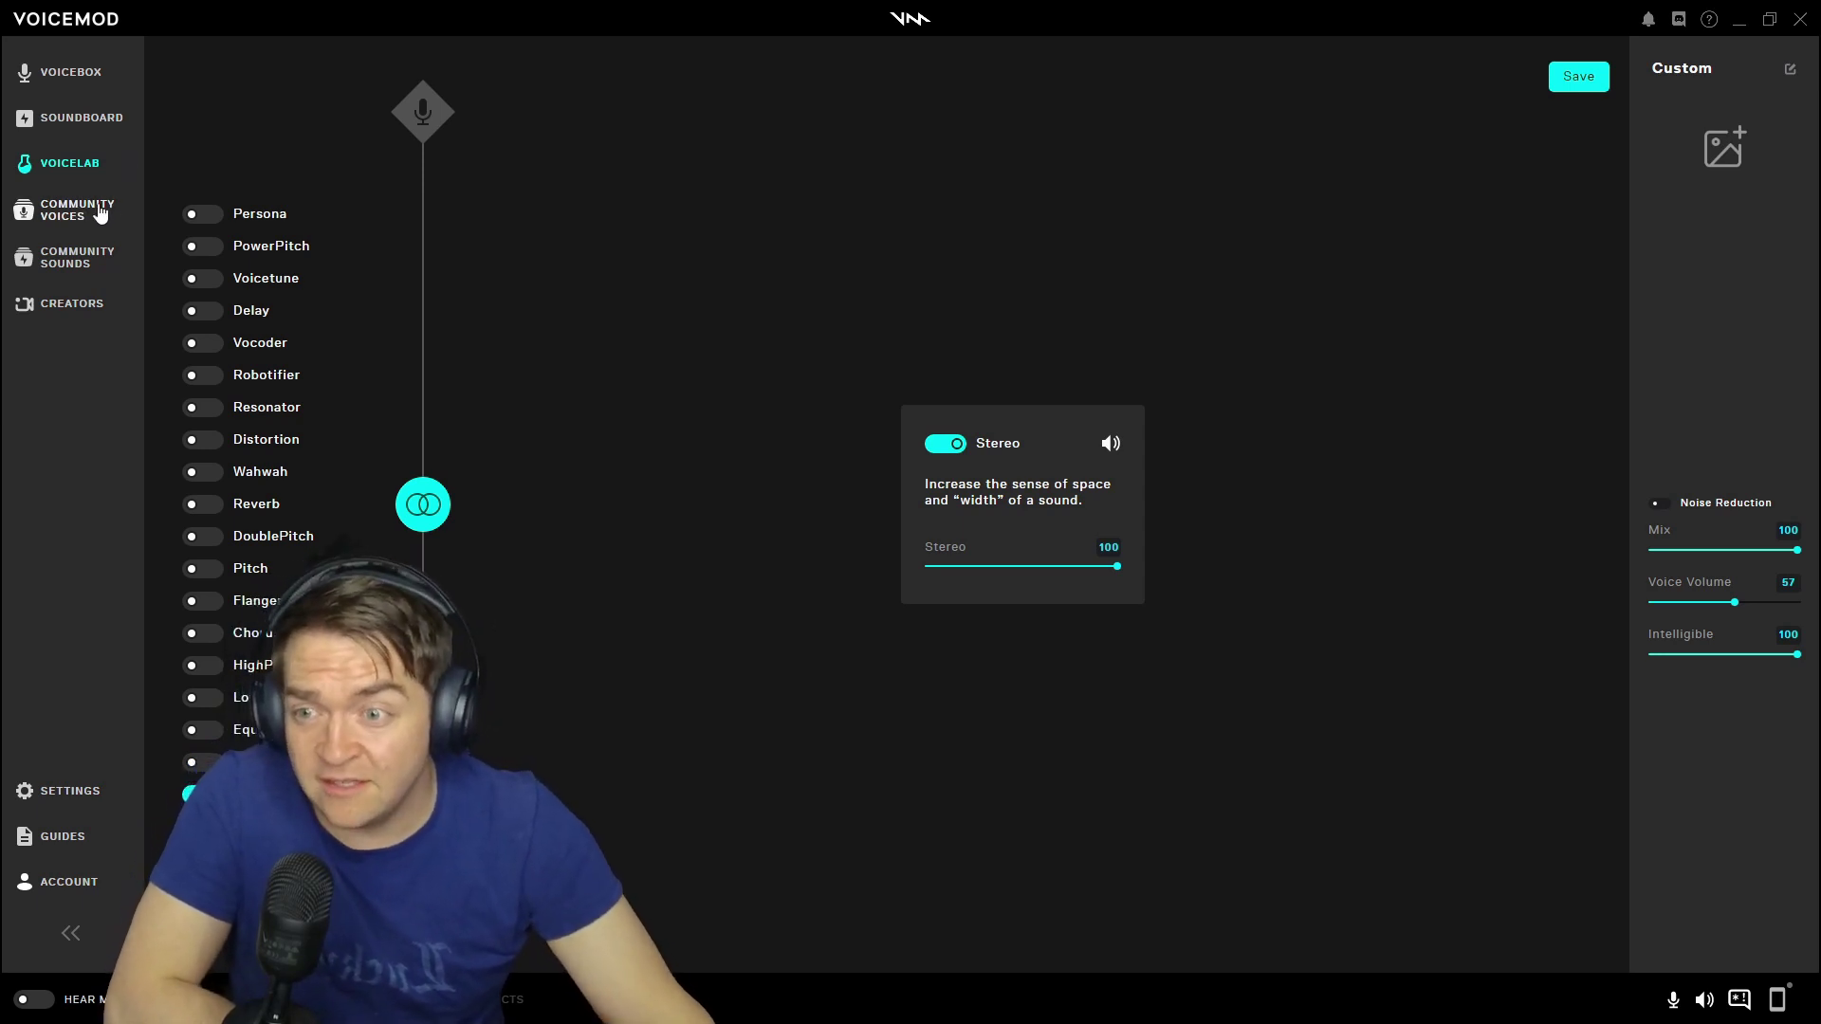
Go to Community Voices without saving the custom voice
left_click(101, 212)
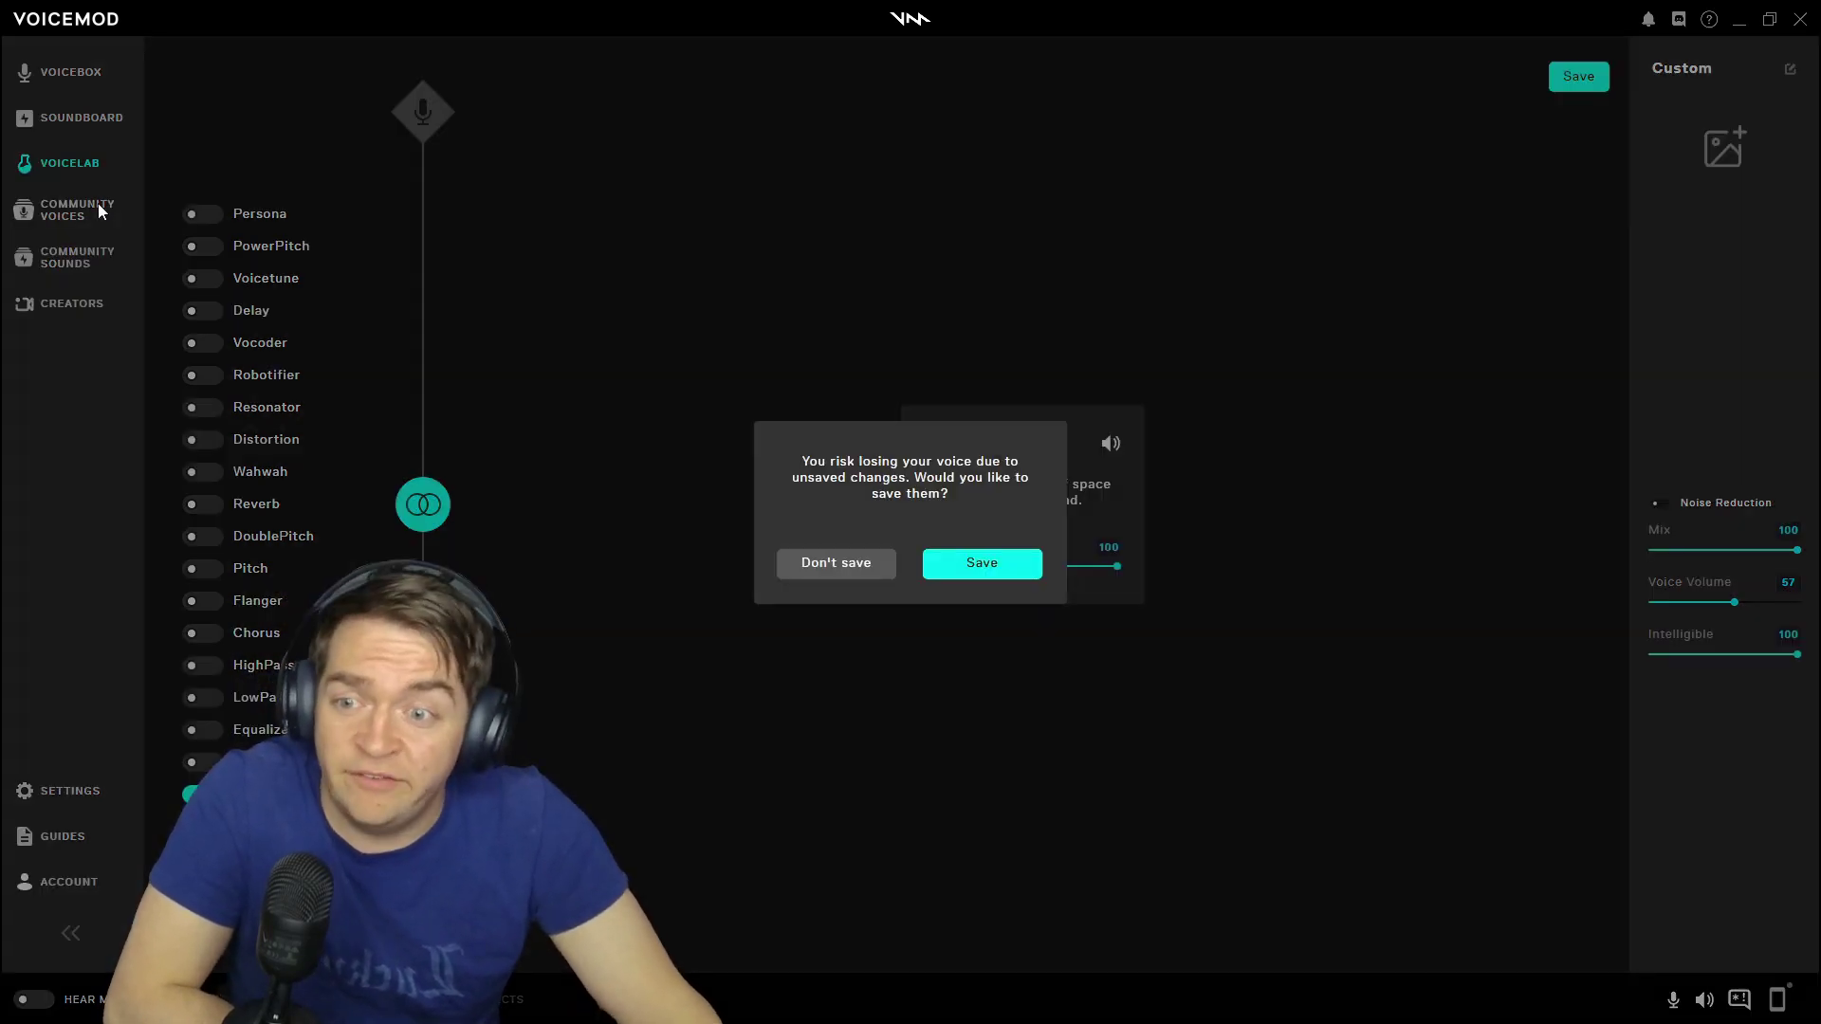
left_click(844, 566)
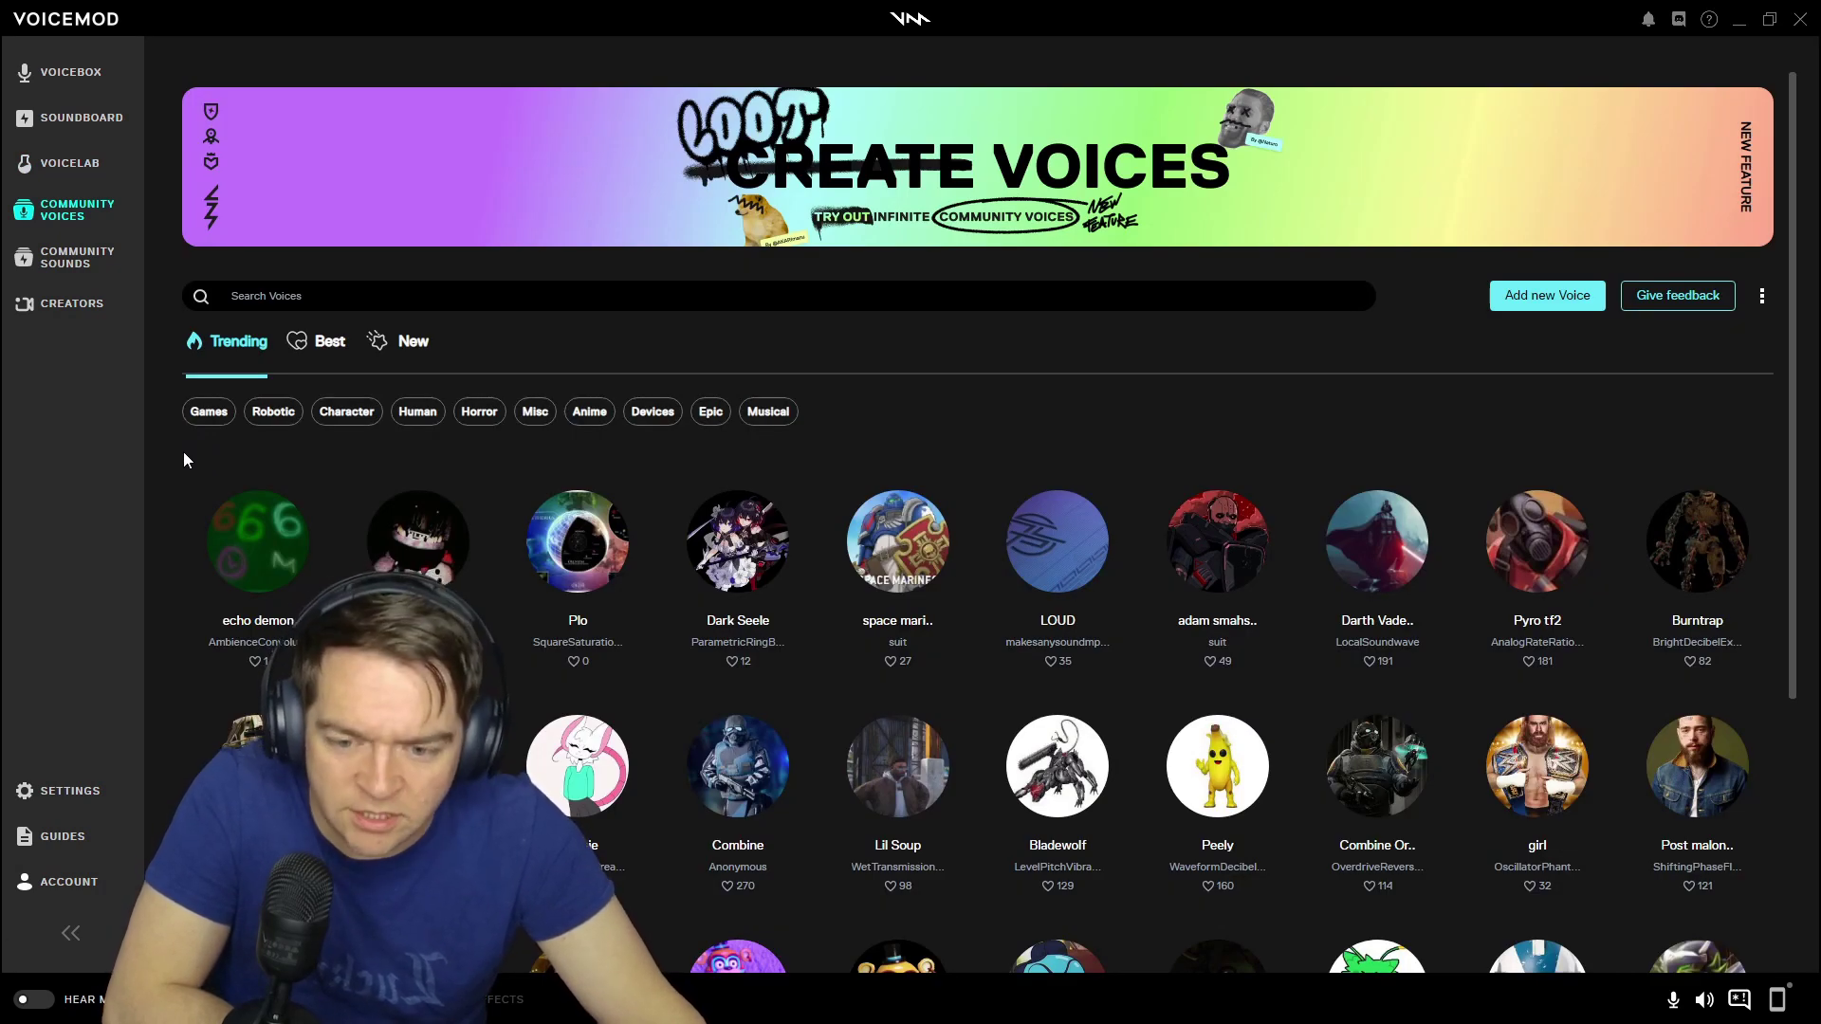
Browse the trending community voices and preview several of them, including the radio and Frenni voices
scroll(1063, 669, "down", 2)
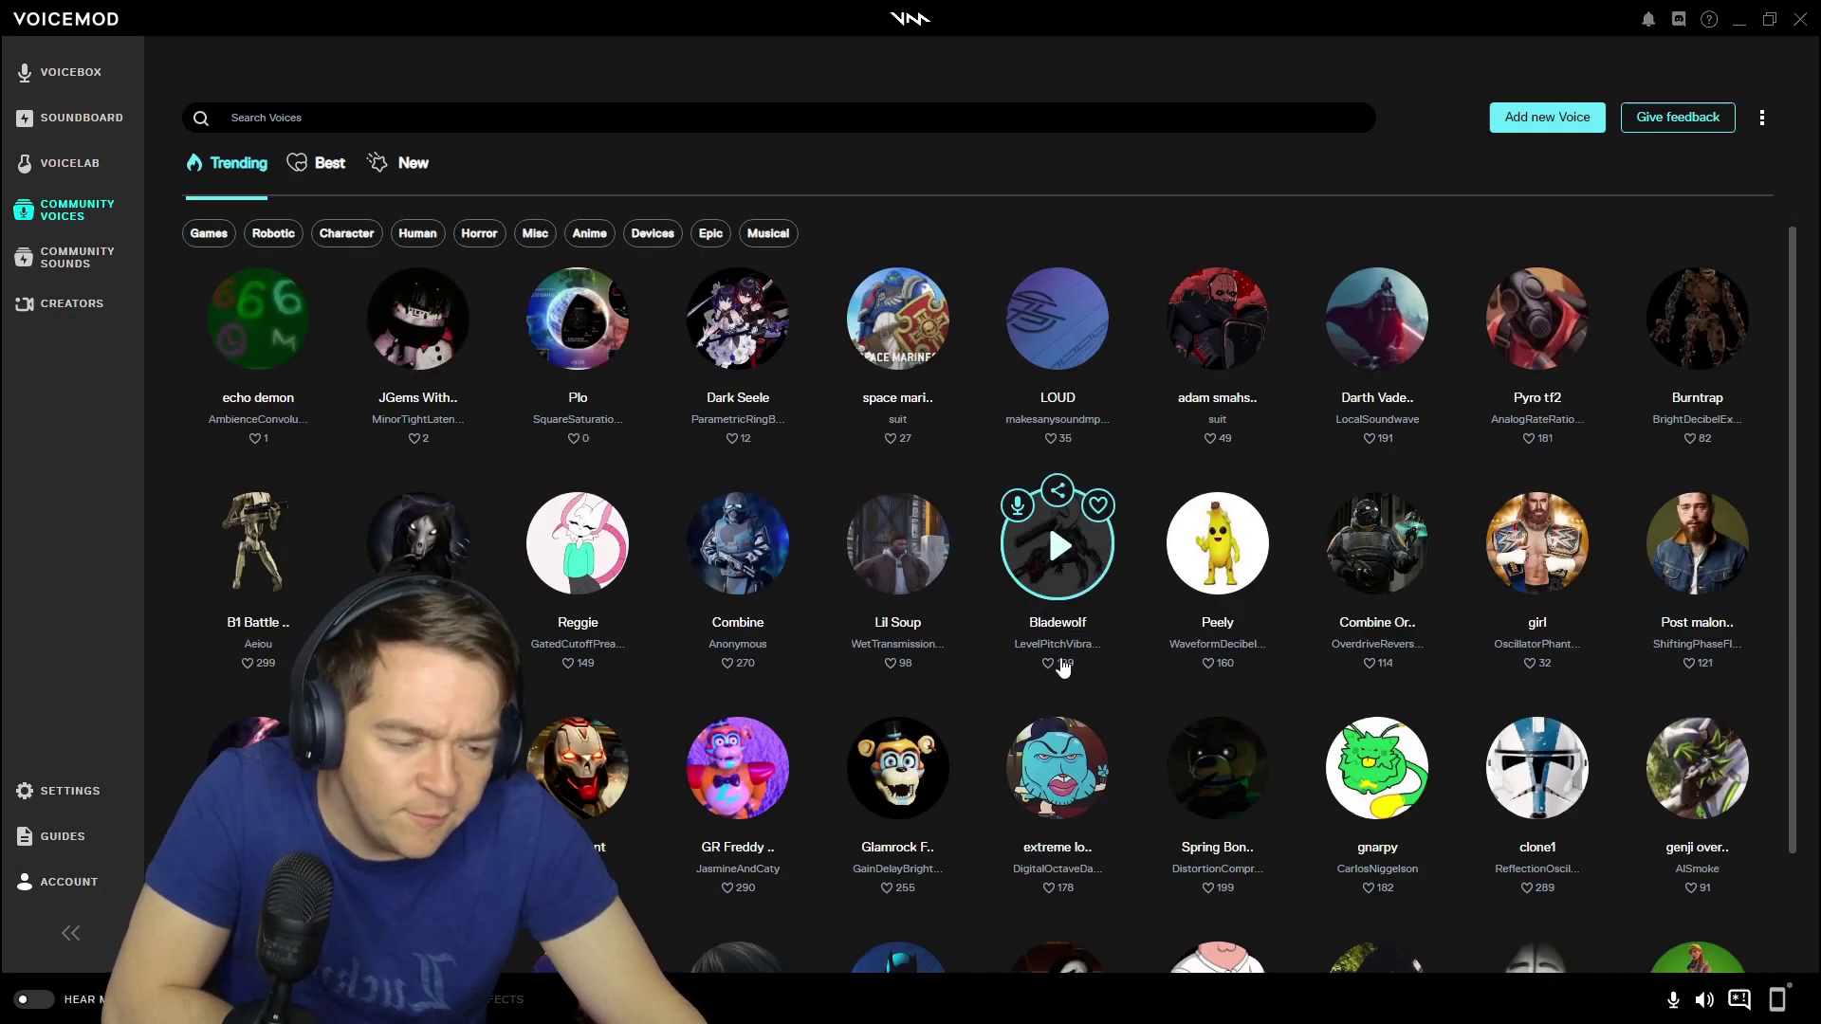
scroll(1063, 669, "up", 1)
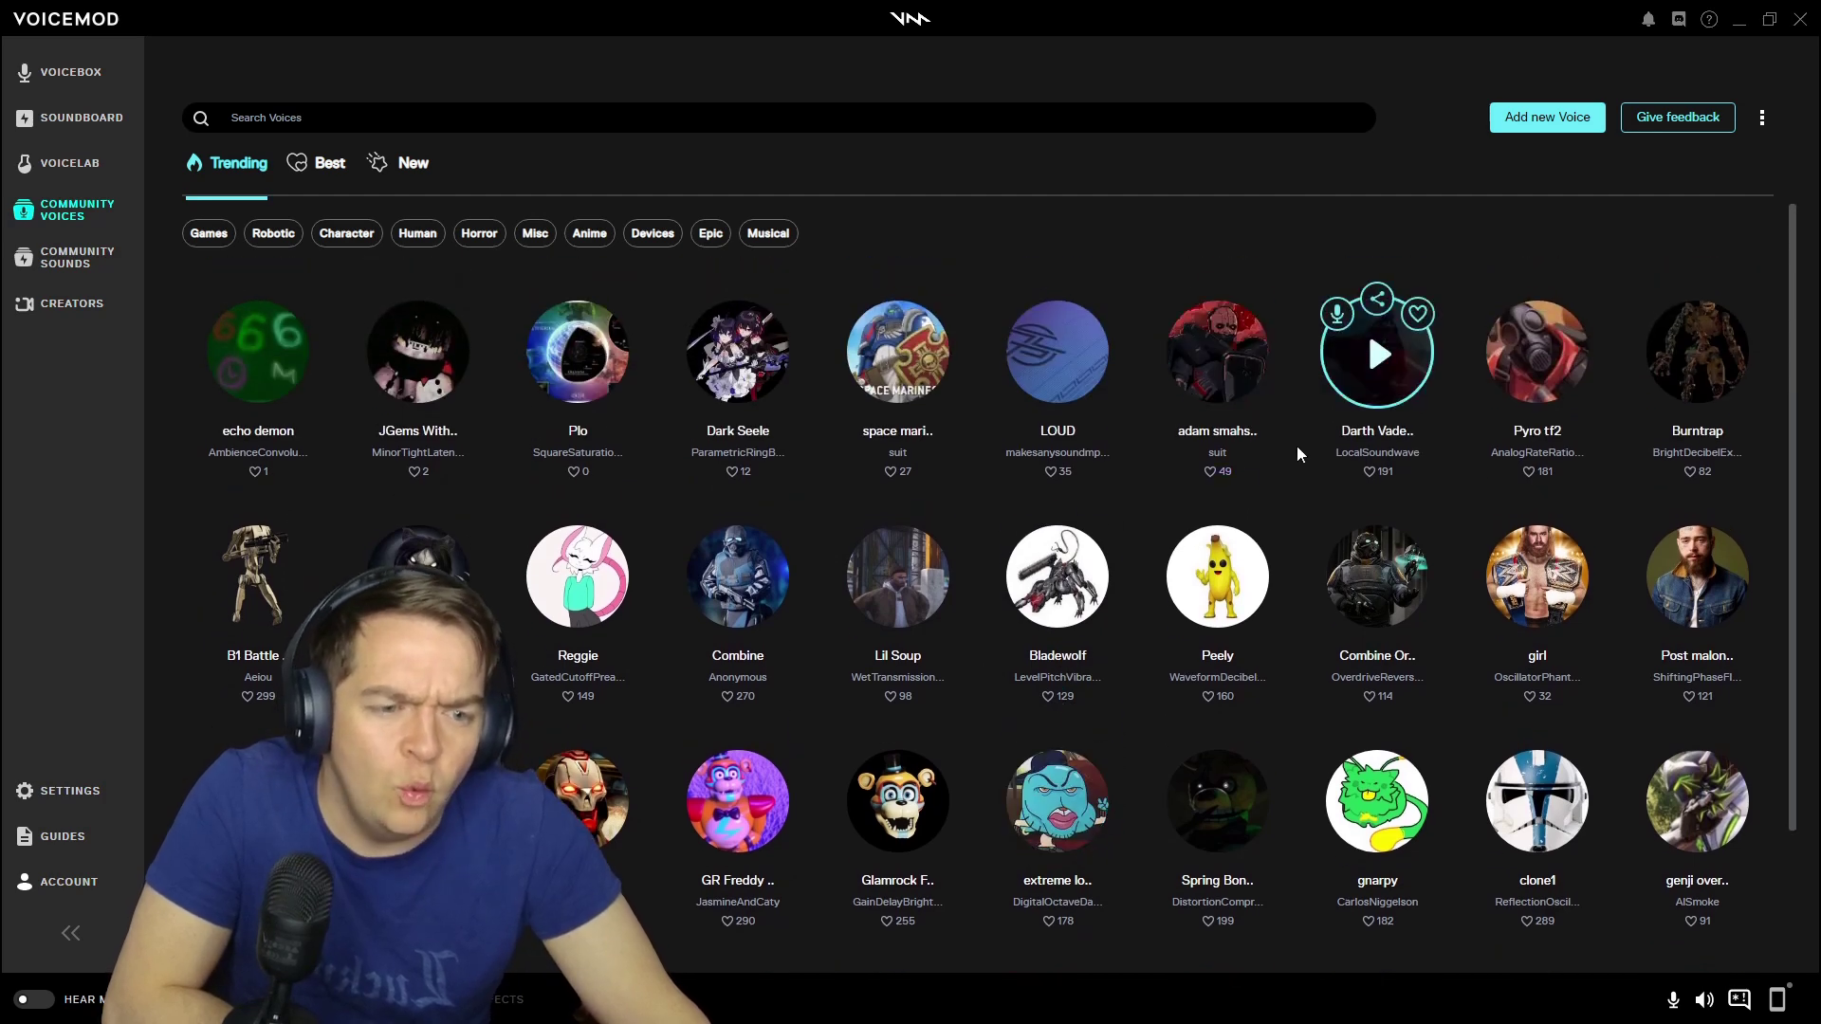
left_click(1218, 353)
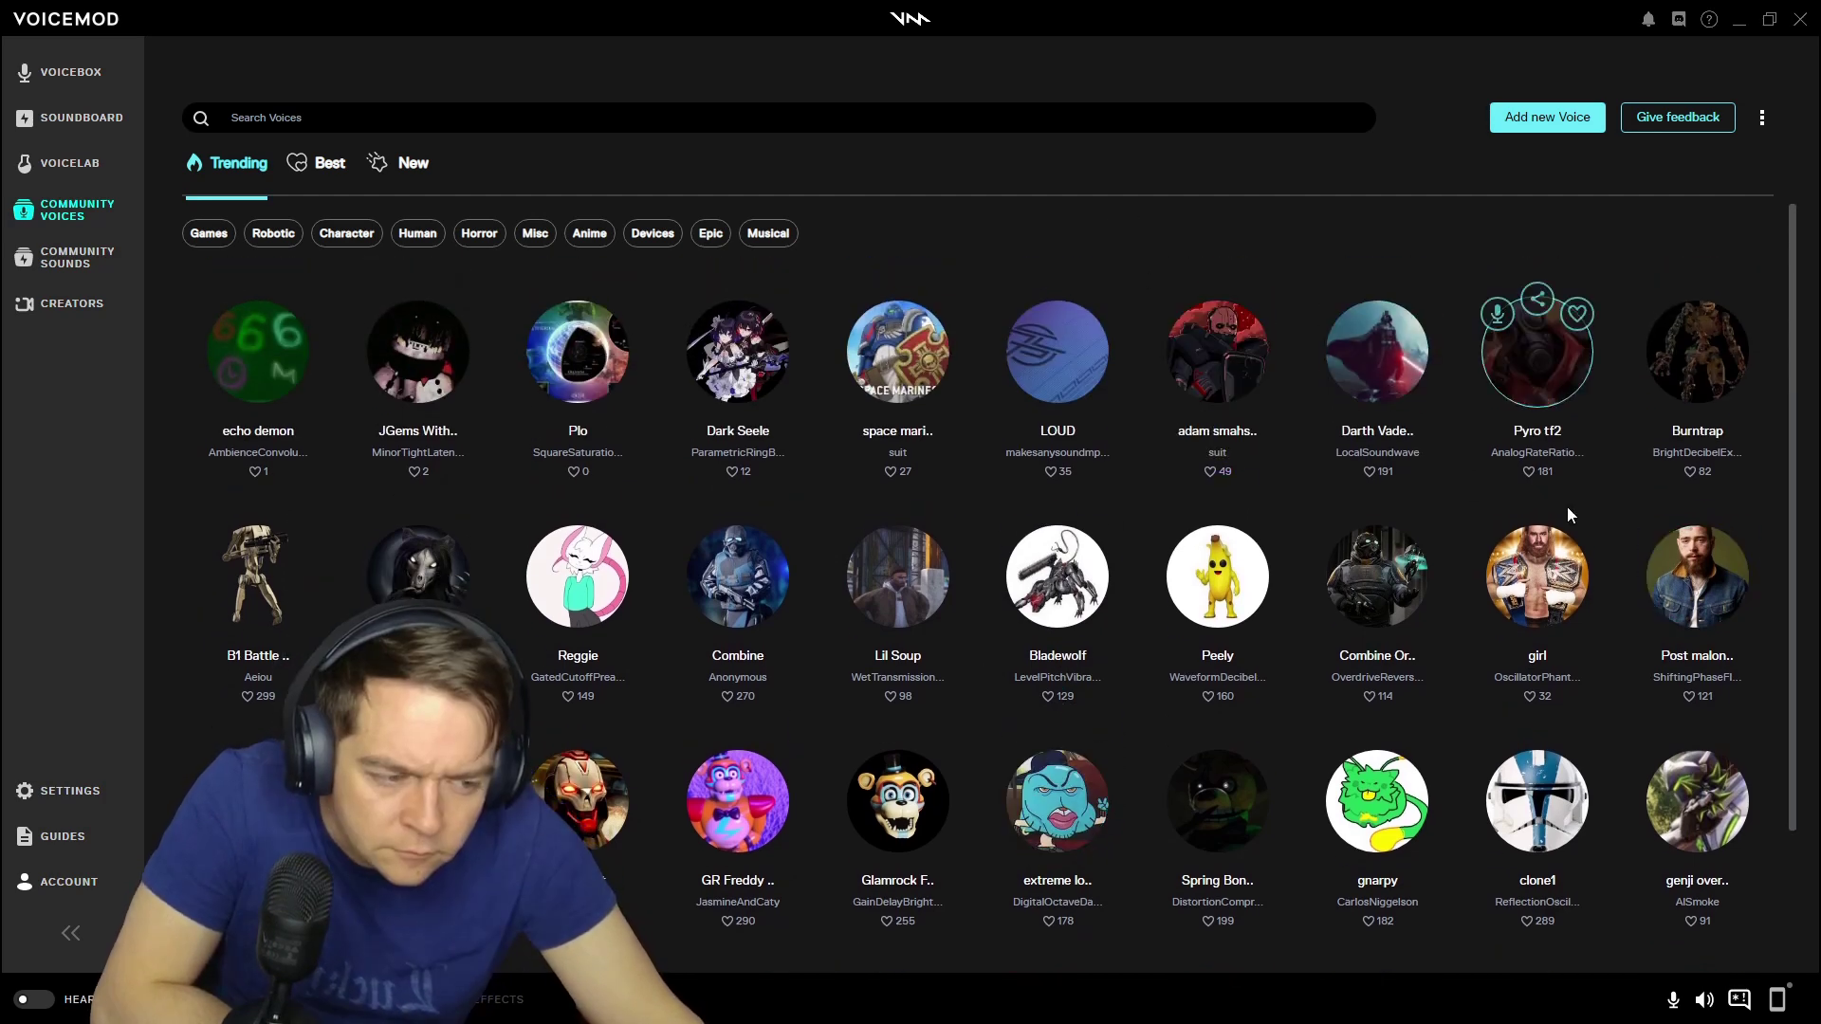
scroll(1568, 520, "down", 2)
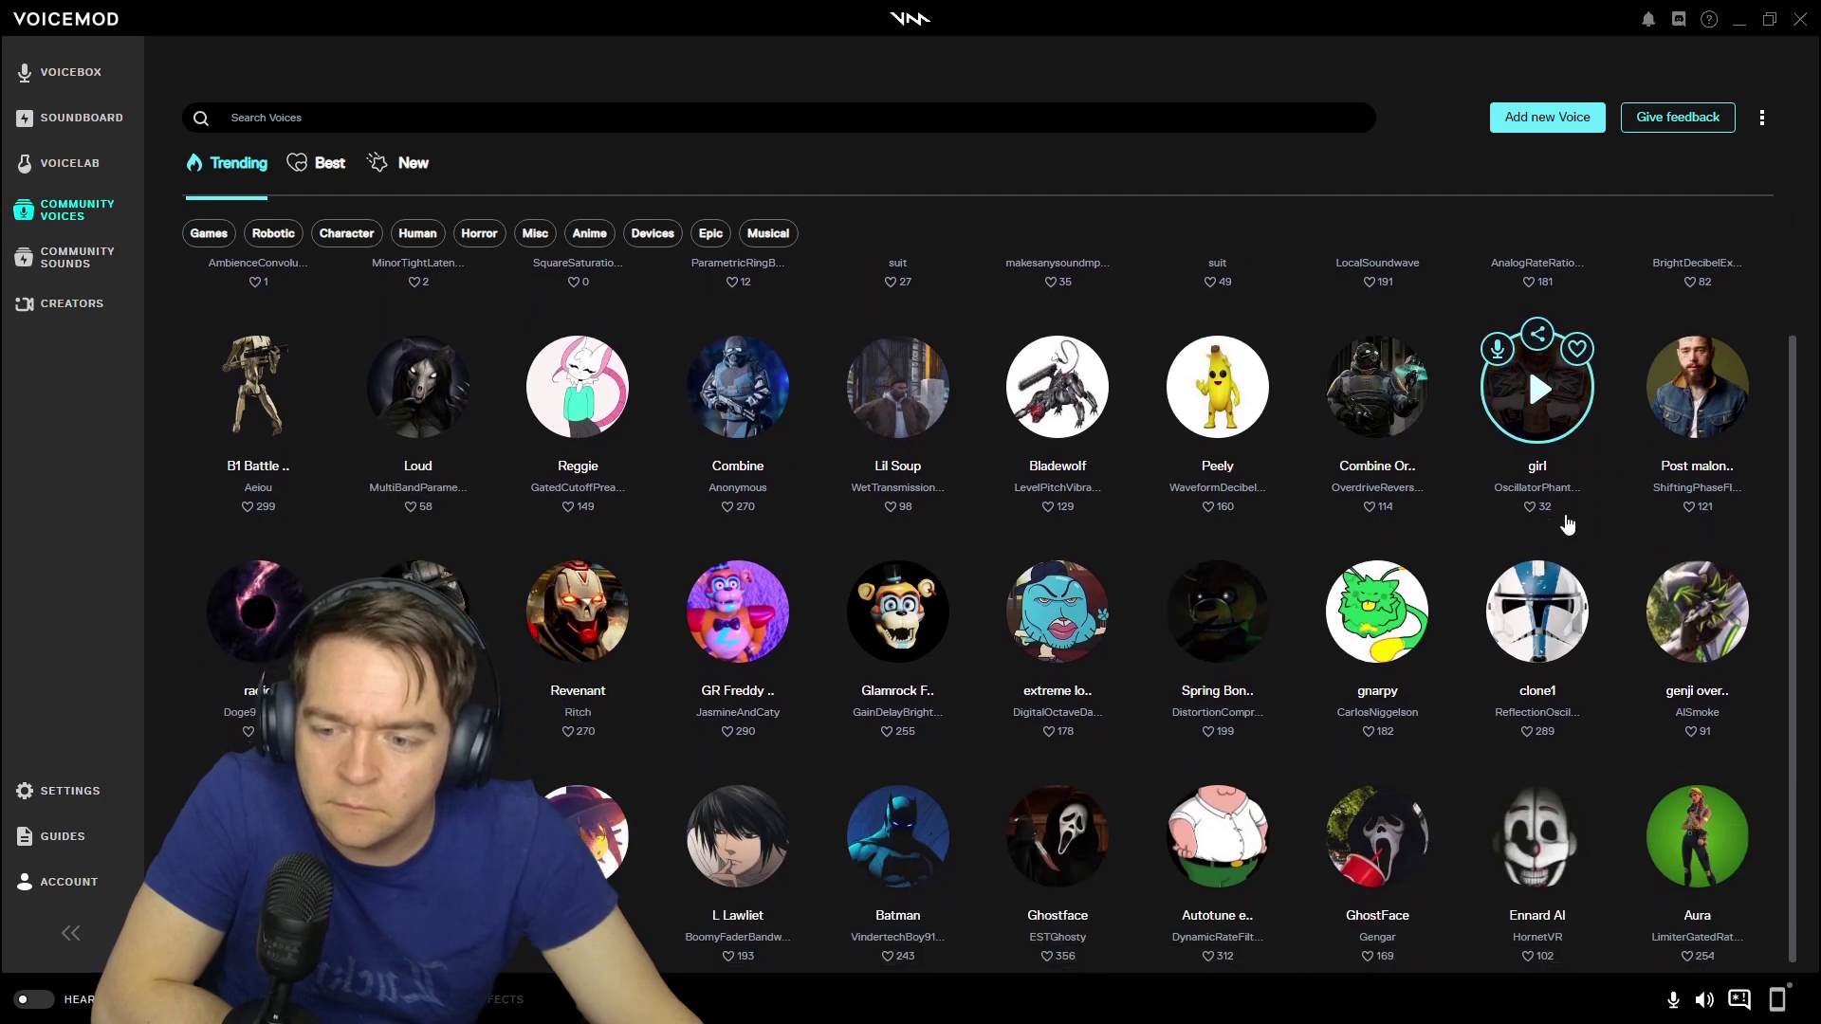
scroll(1569, 524, "down", 1)
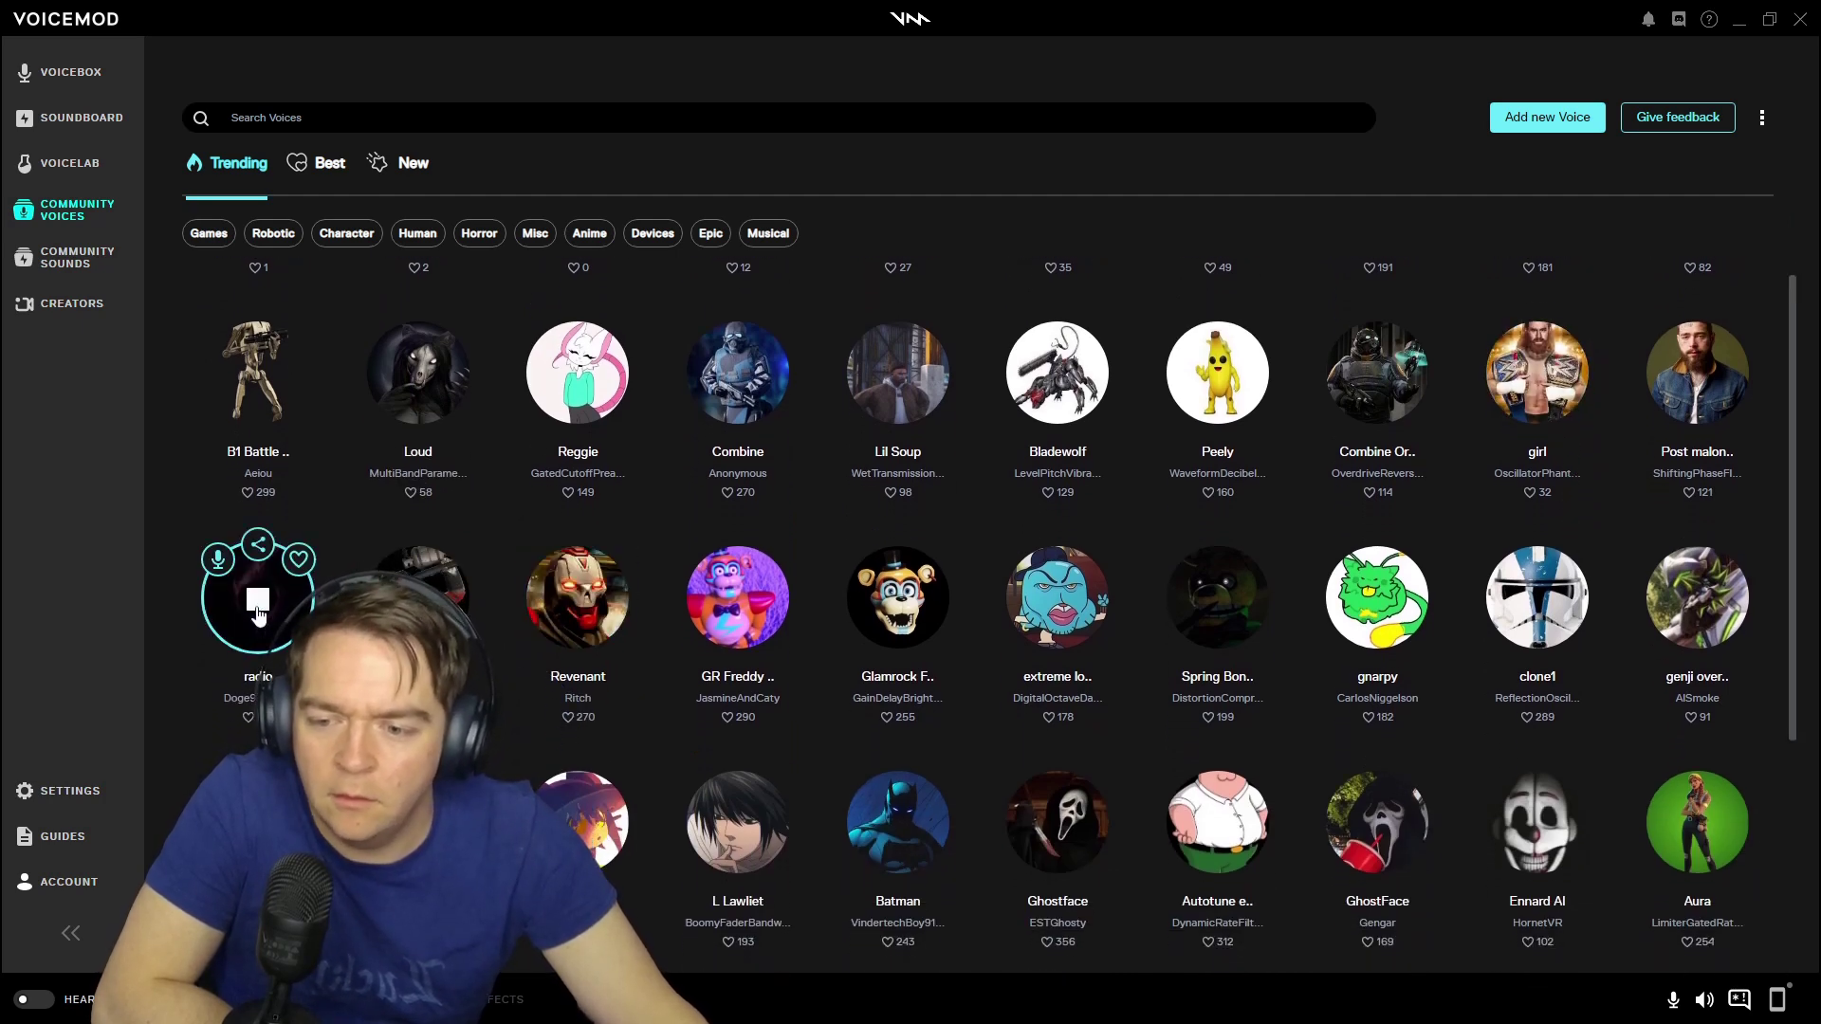
scroll(730, 797, "down", 5)
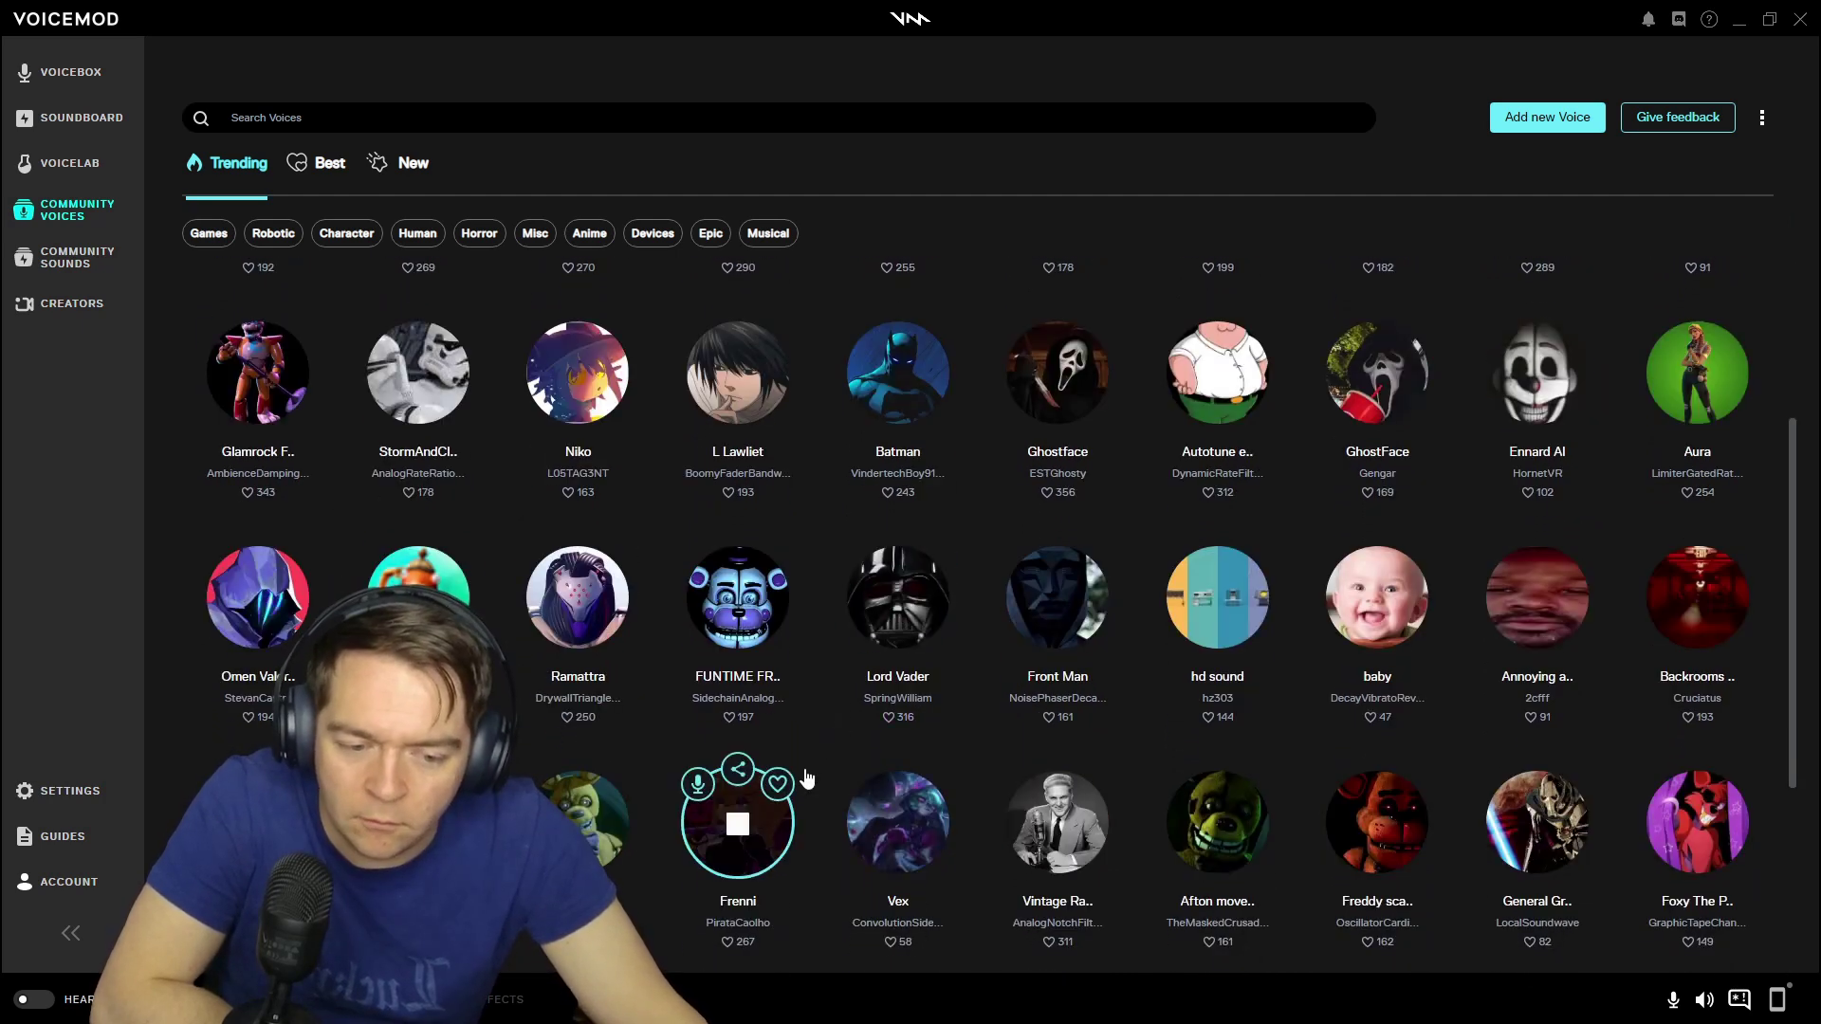
scroll(1556, 759, "down", 5)
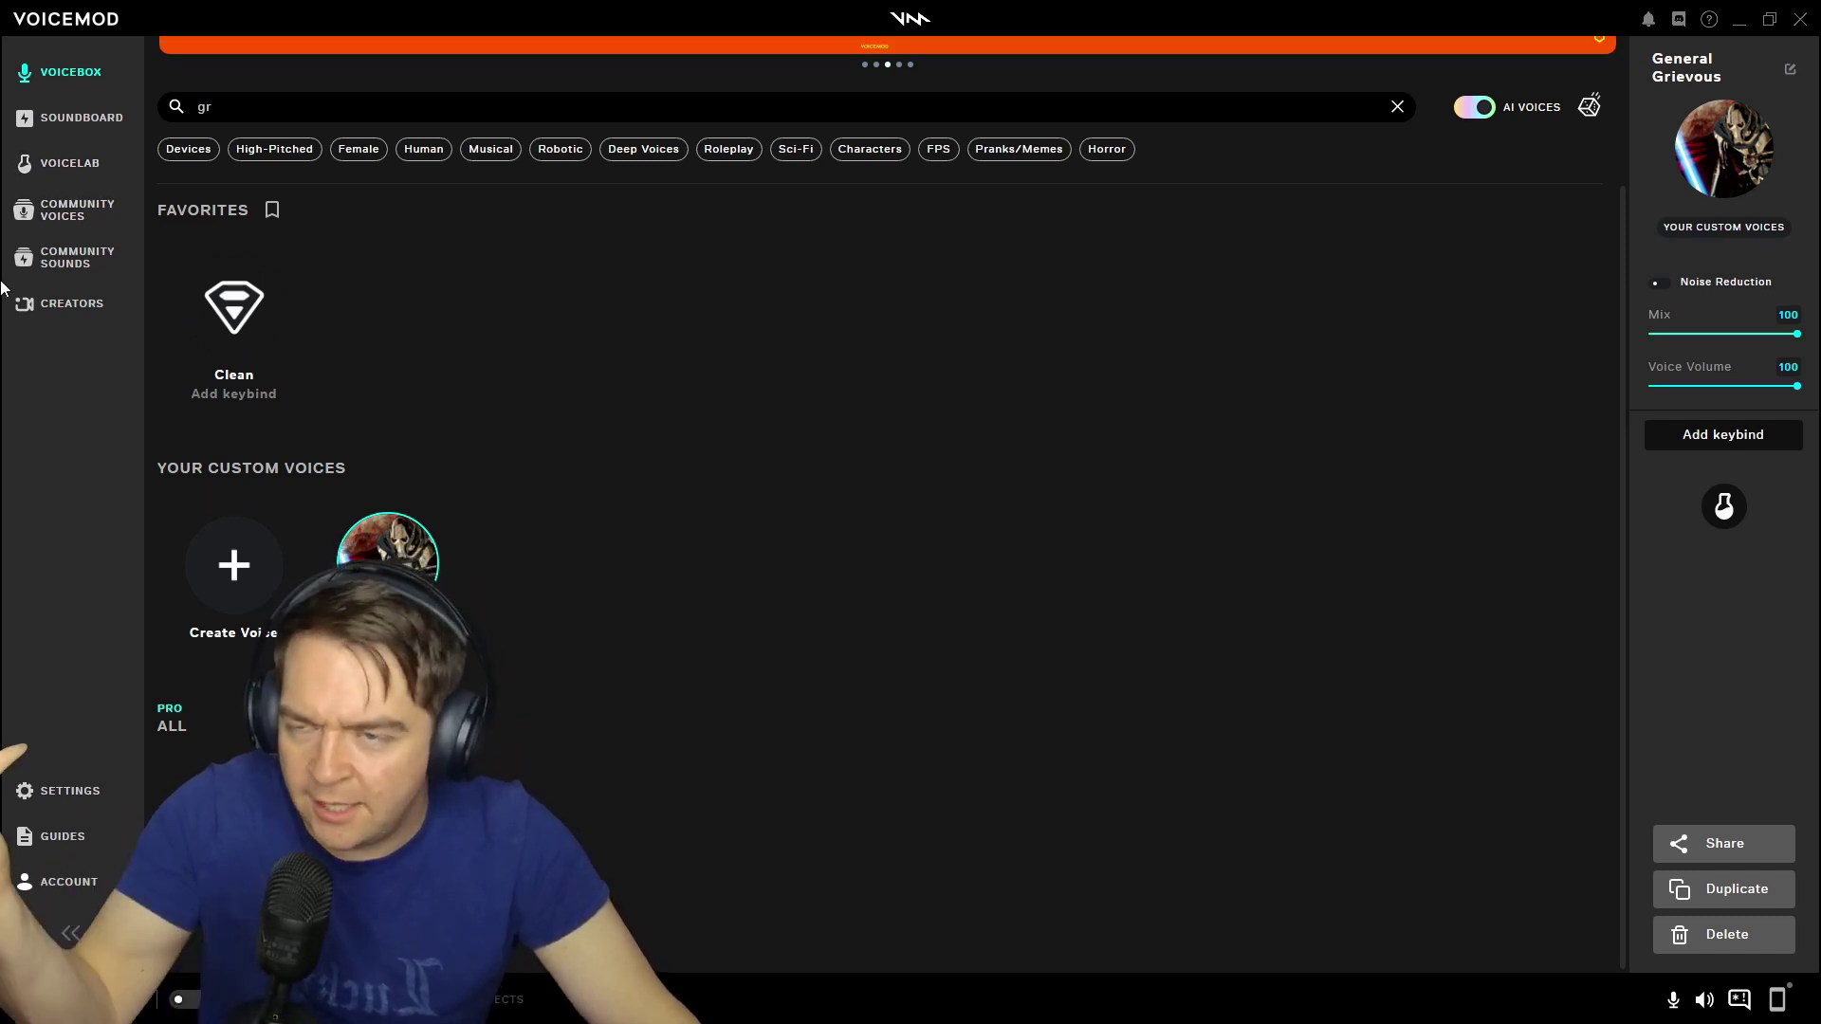
Look in on Voicelab, and return to the start of the trending community voices
left_click(52, 163)
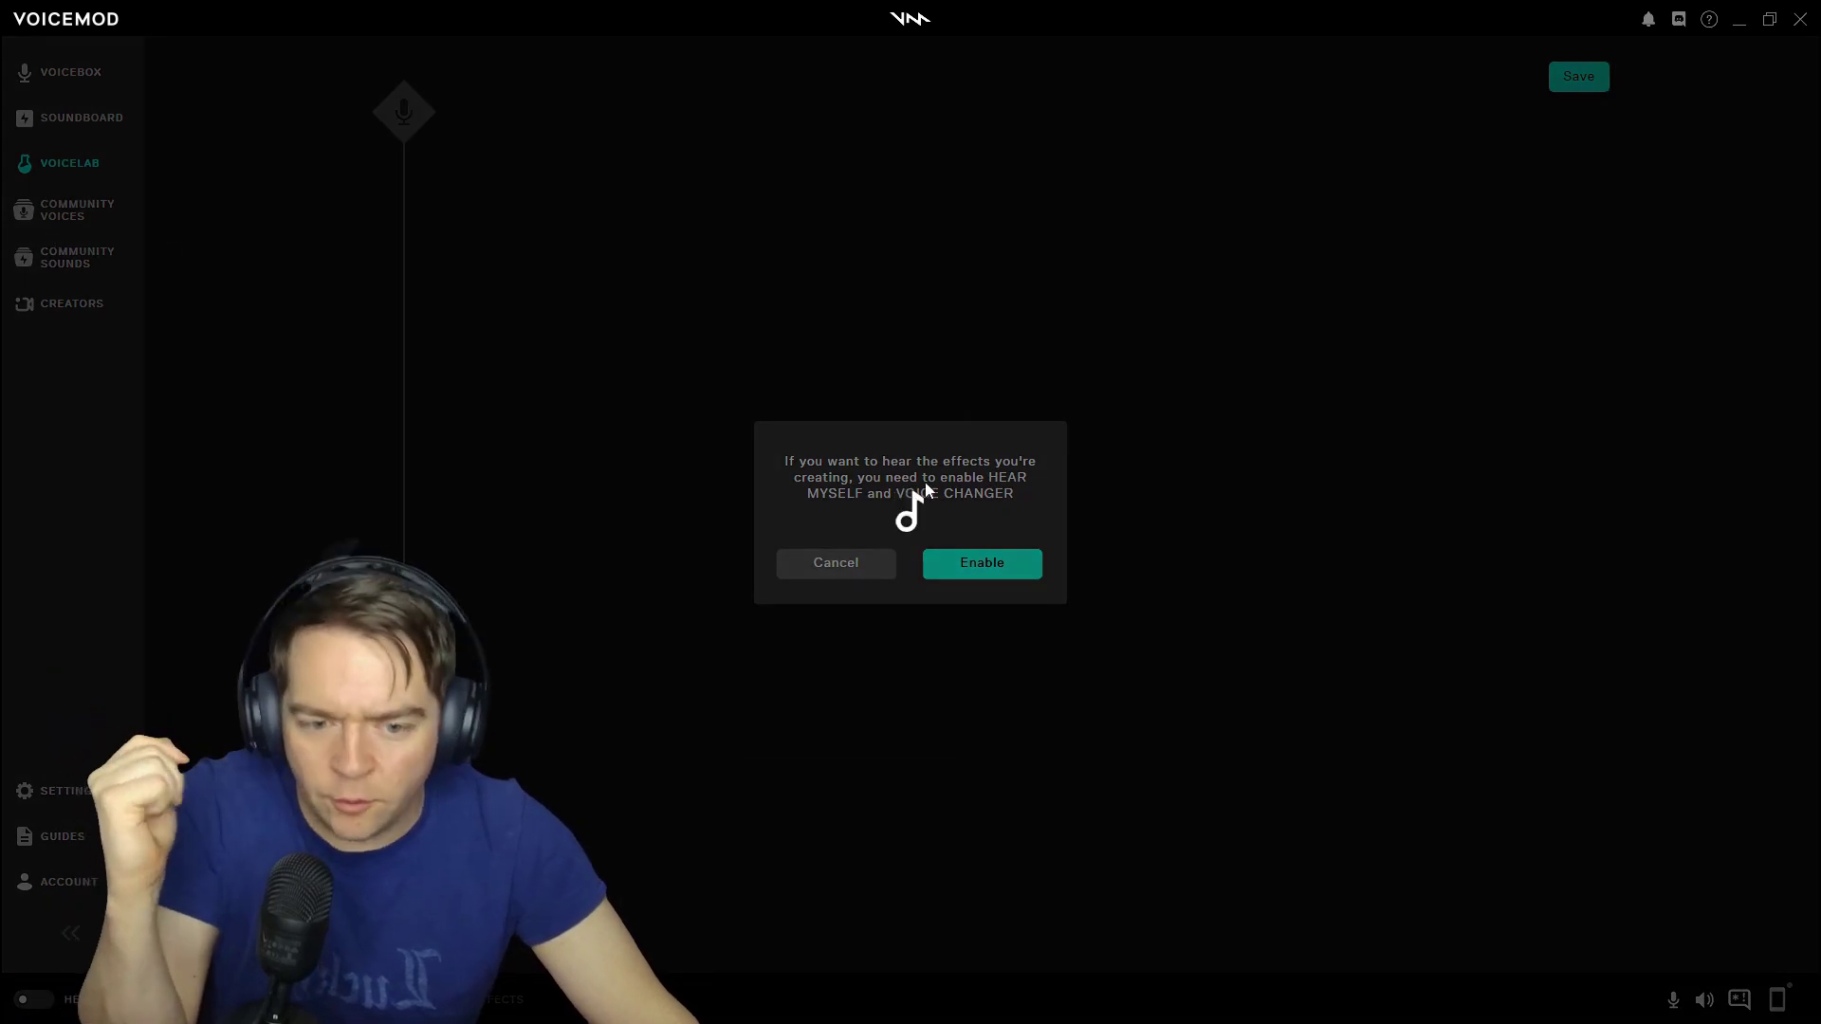
left_click(95, 203)
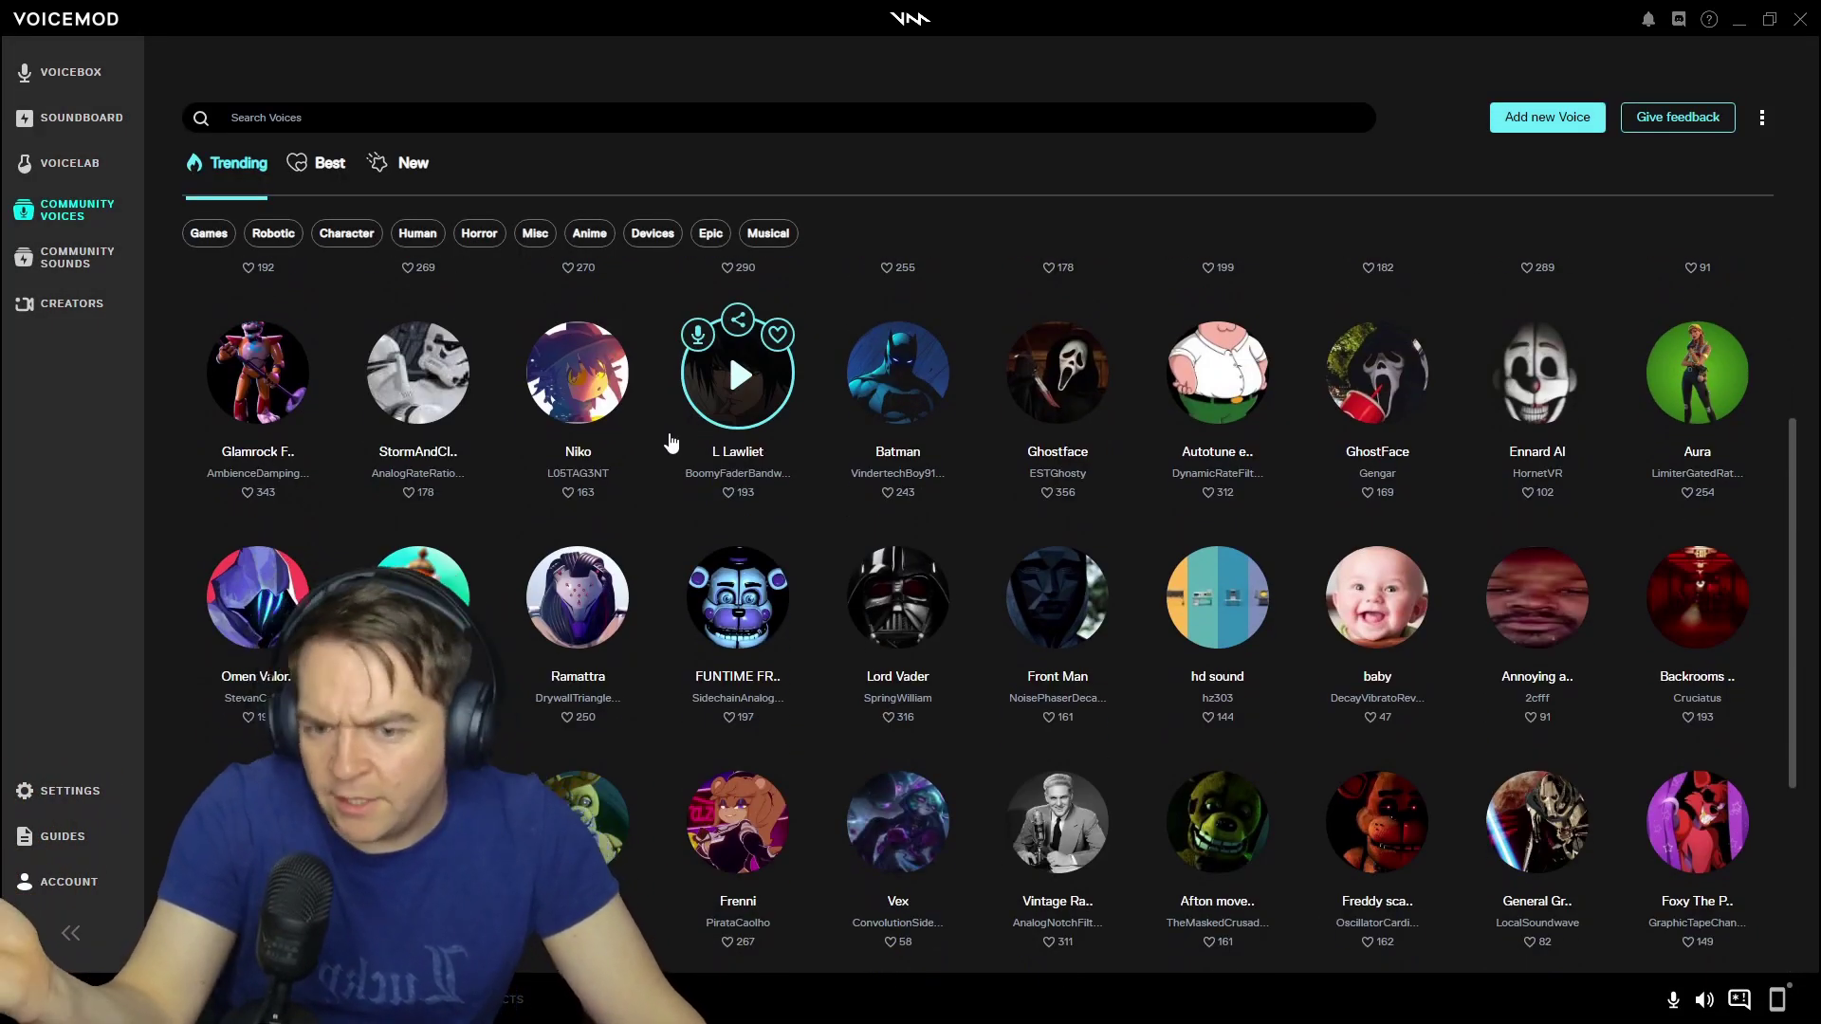
scroll(656, 408, "up", 6)
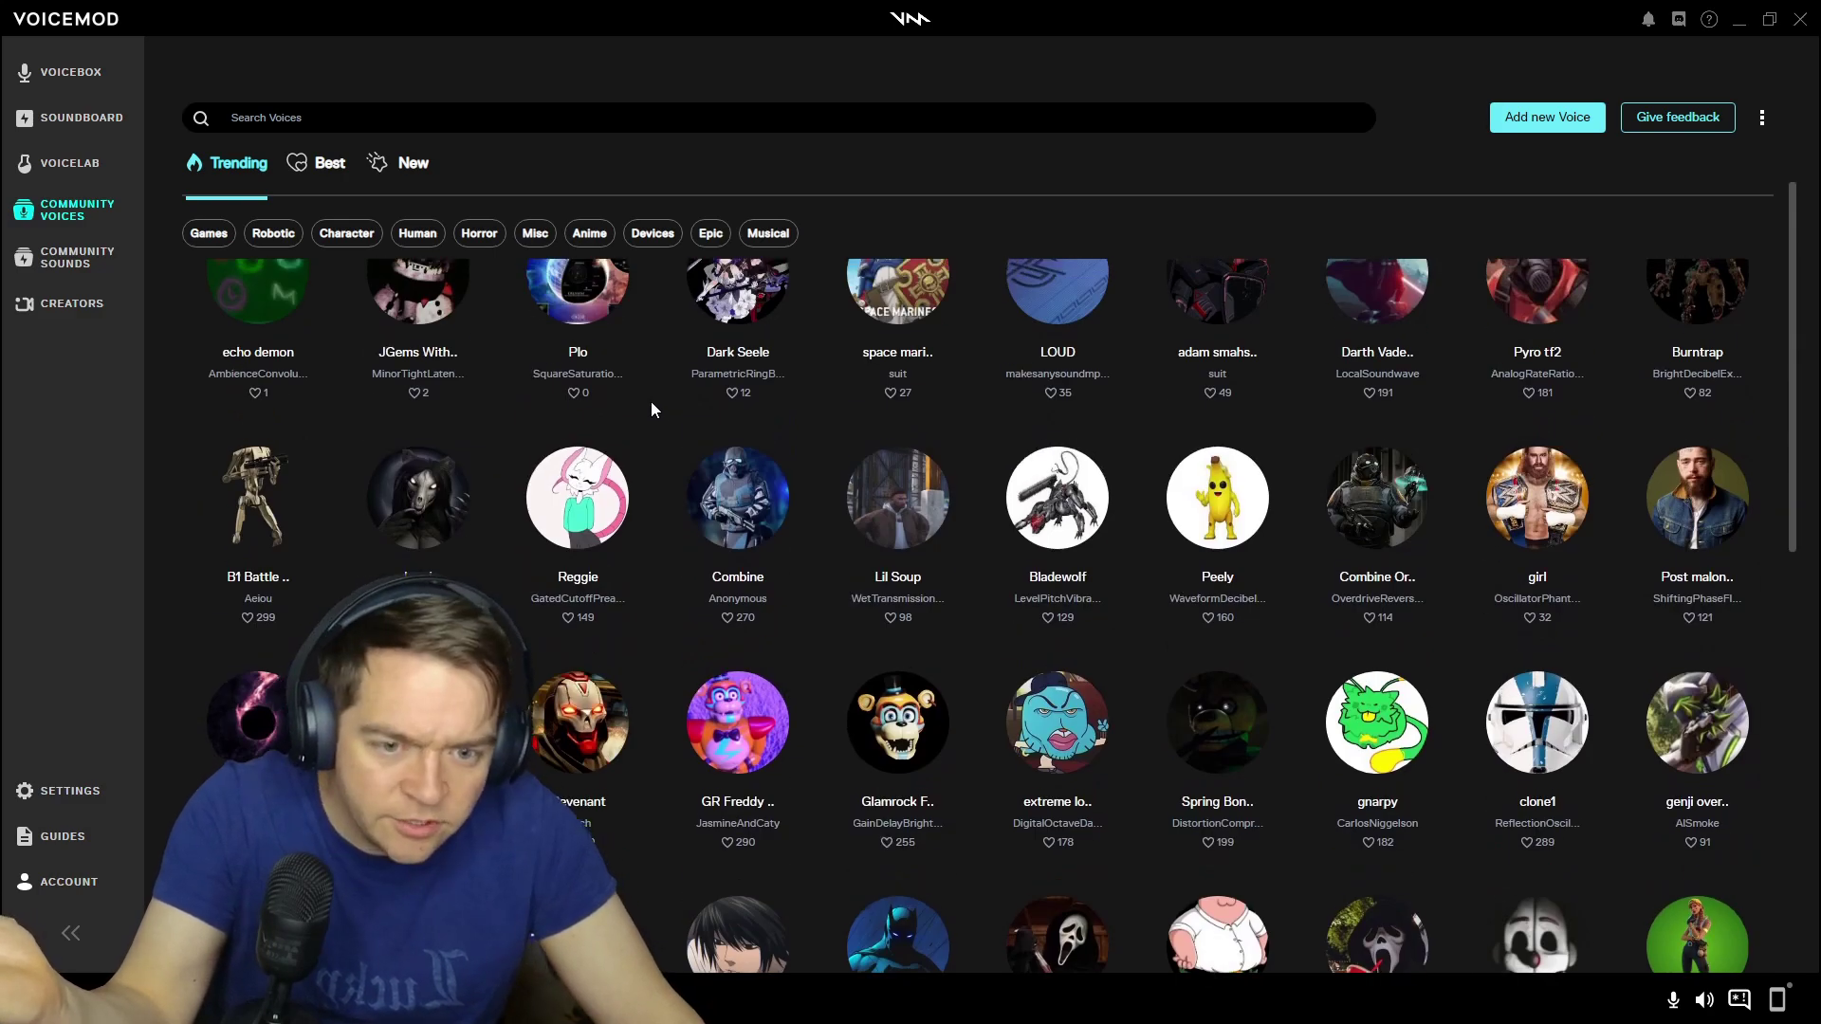
scroll(651, 401, "up", 3)
Go to Community Sounds and preview the trending sound "Where you go I go.", pausing it partway
left_click(76, 262)
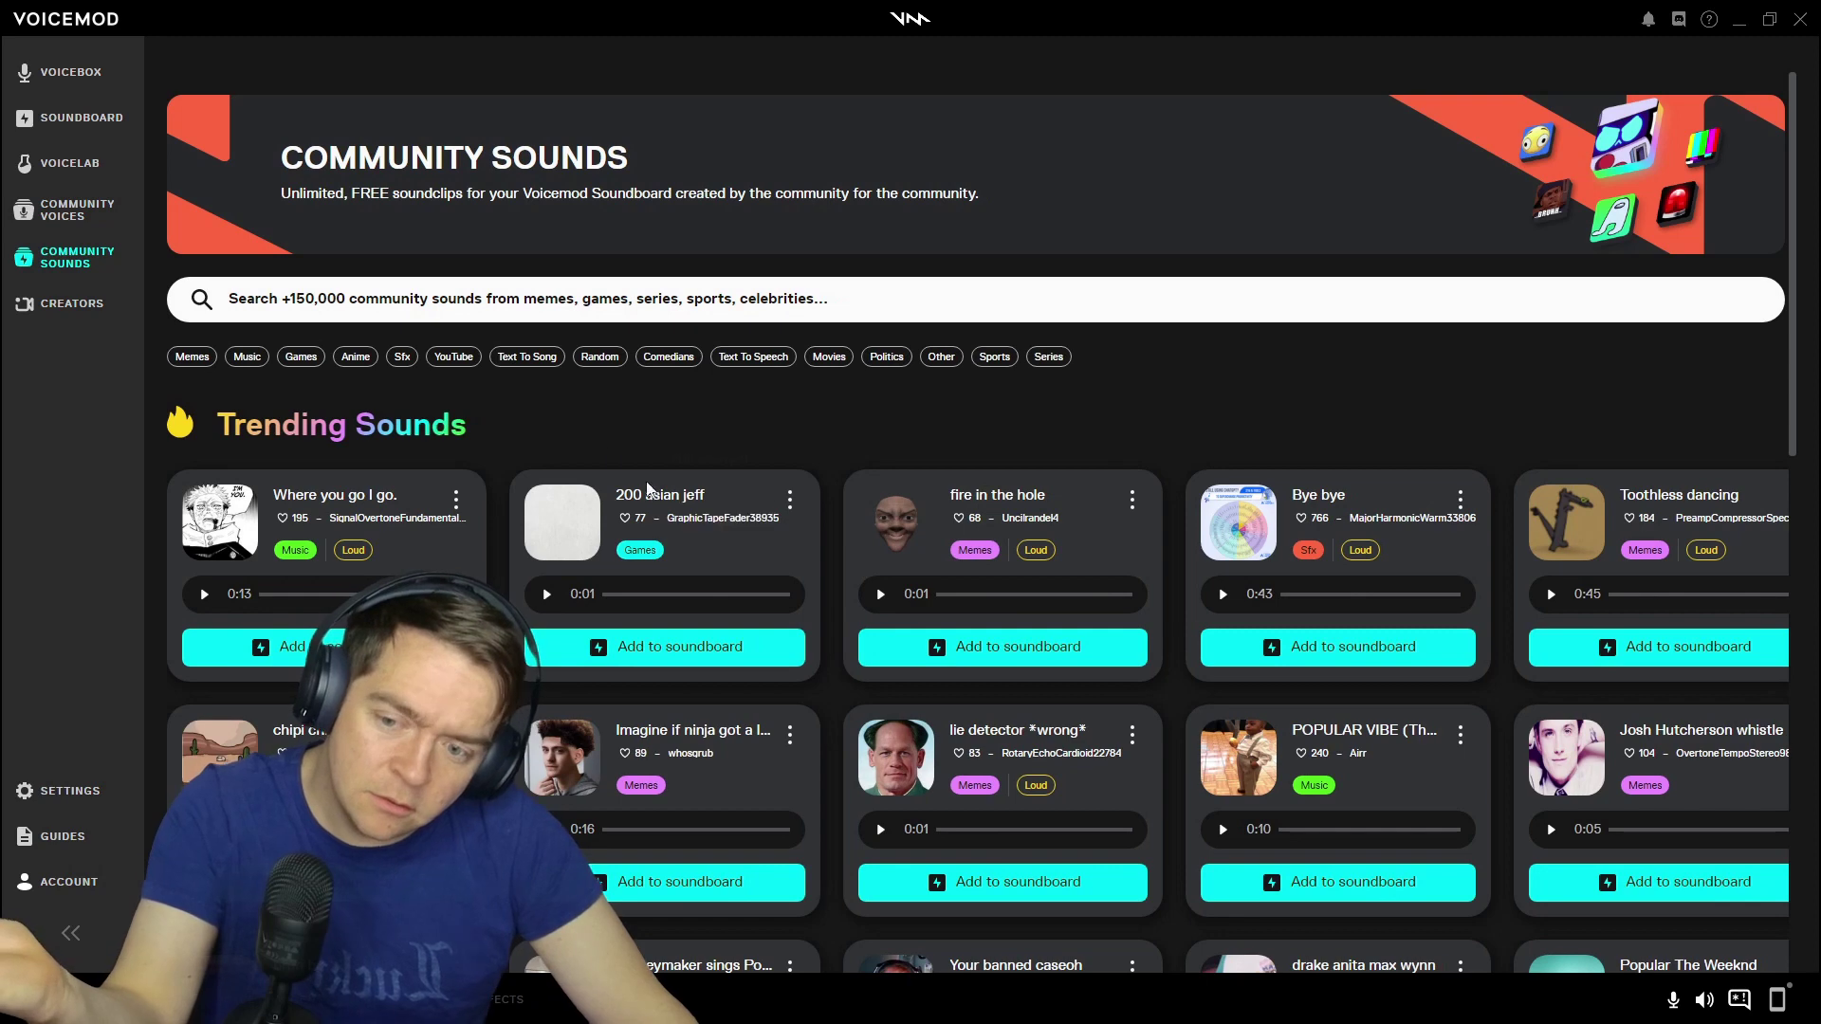
scroll(648, 489, "down", 2)
left_click(204, 404)
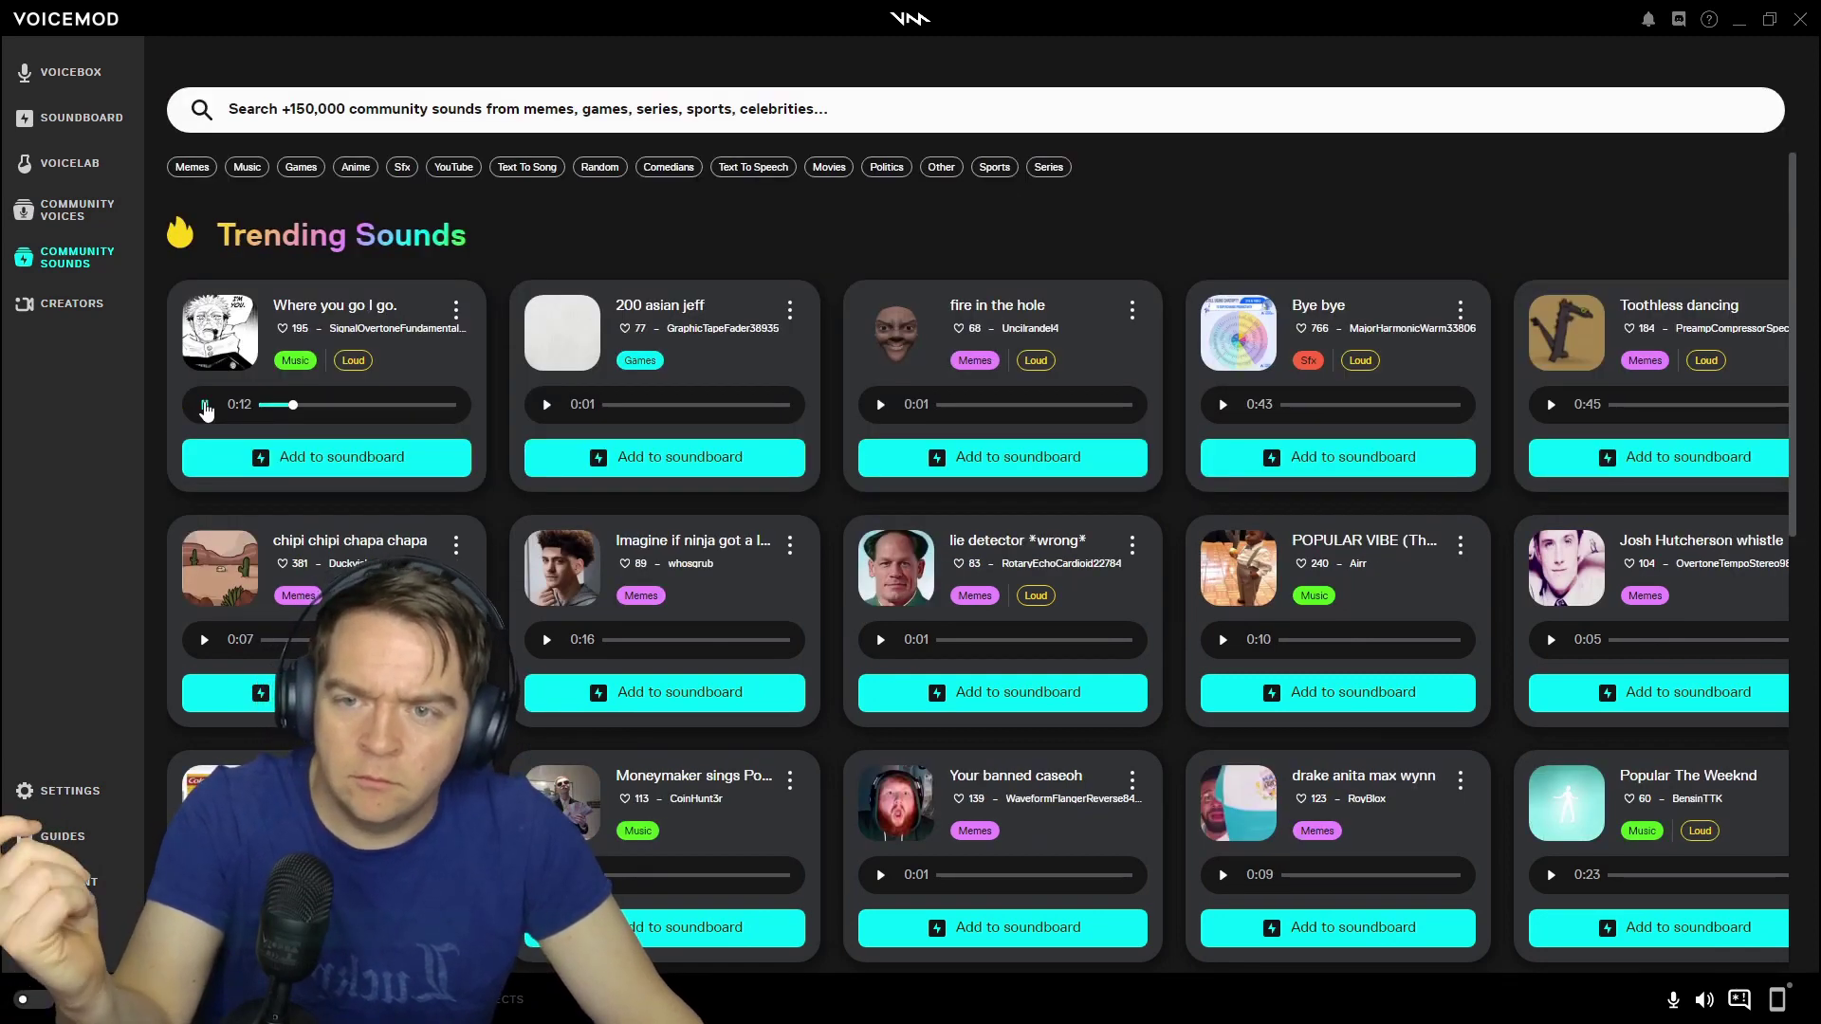
left_click(204, 404)
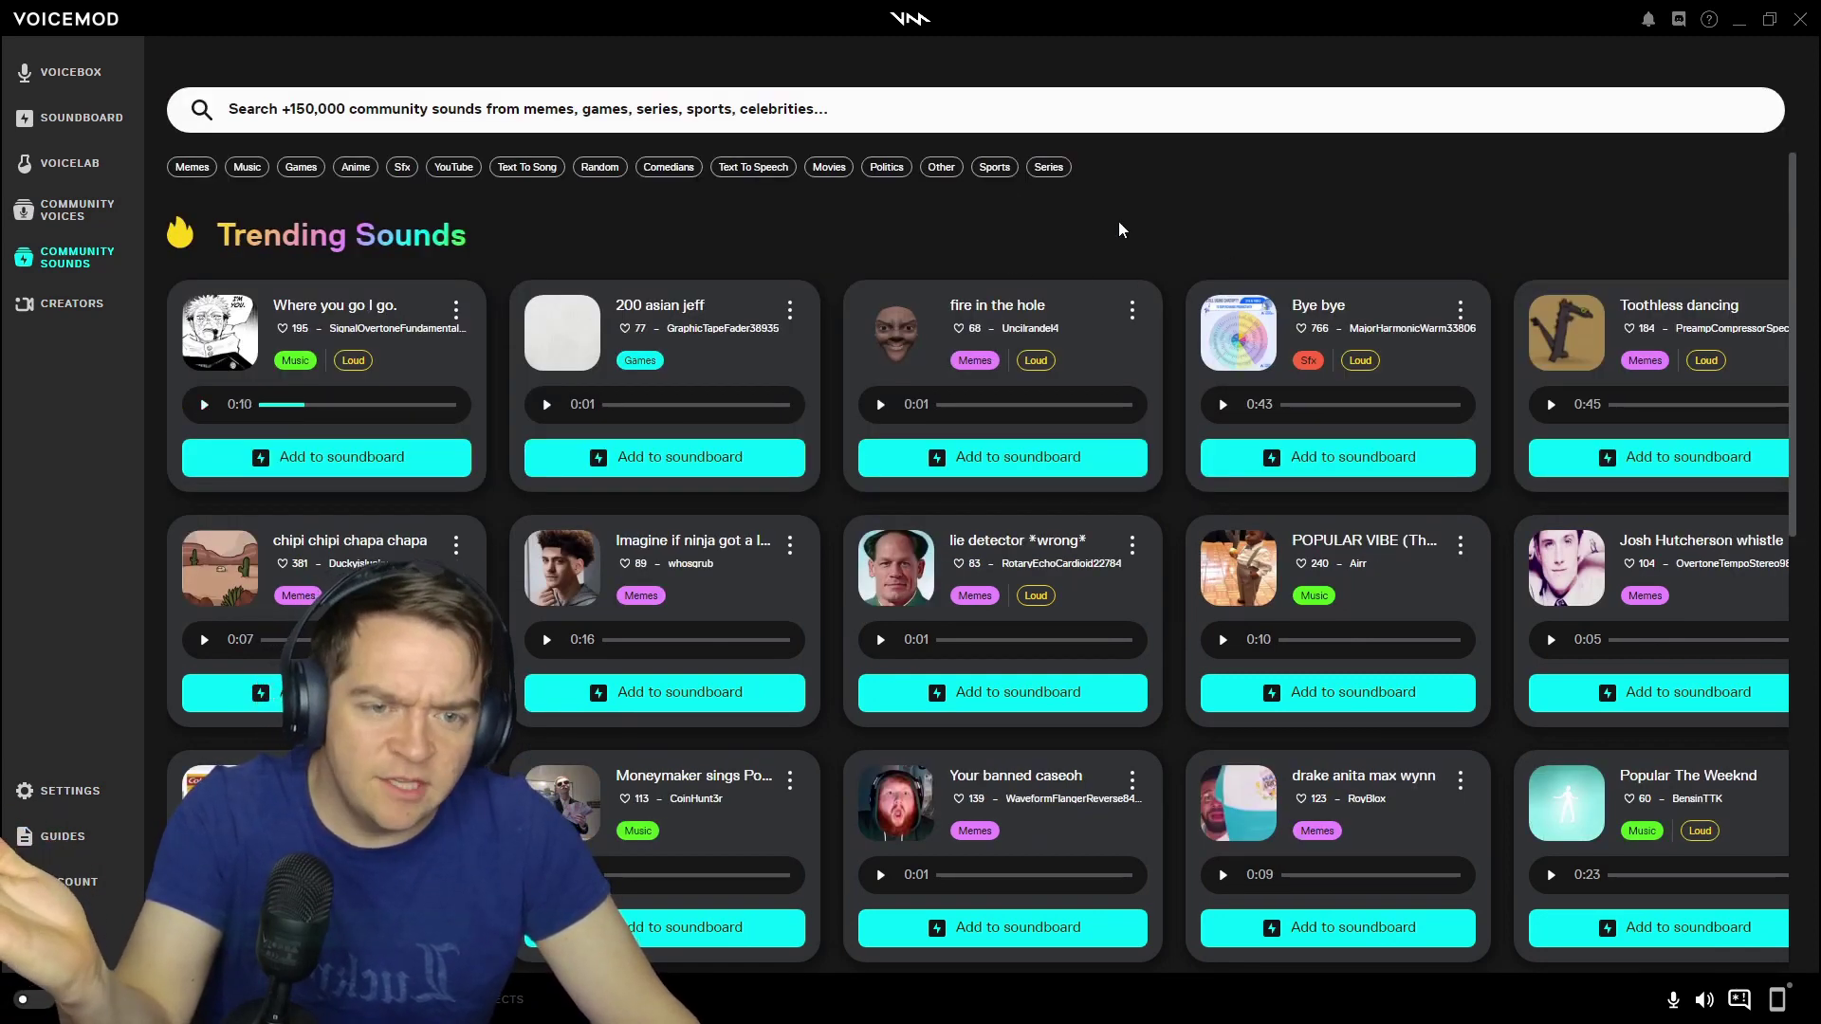
scroll(834, 285, "up", 2)
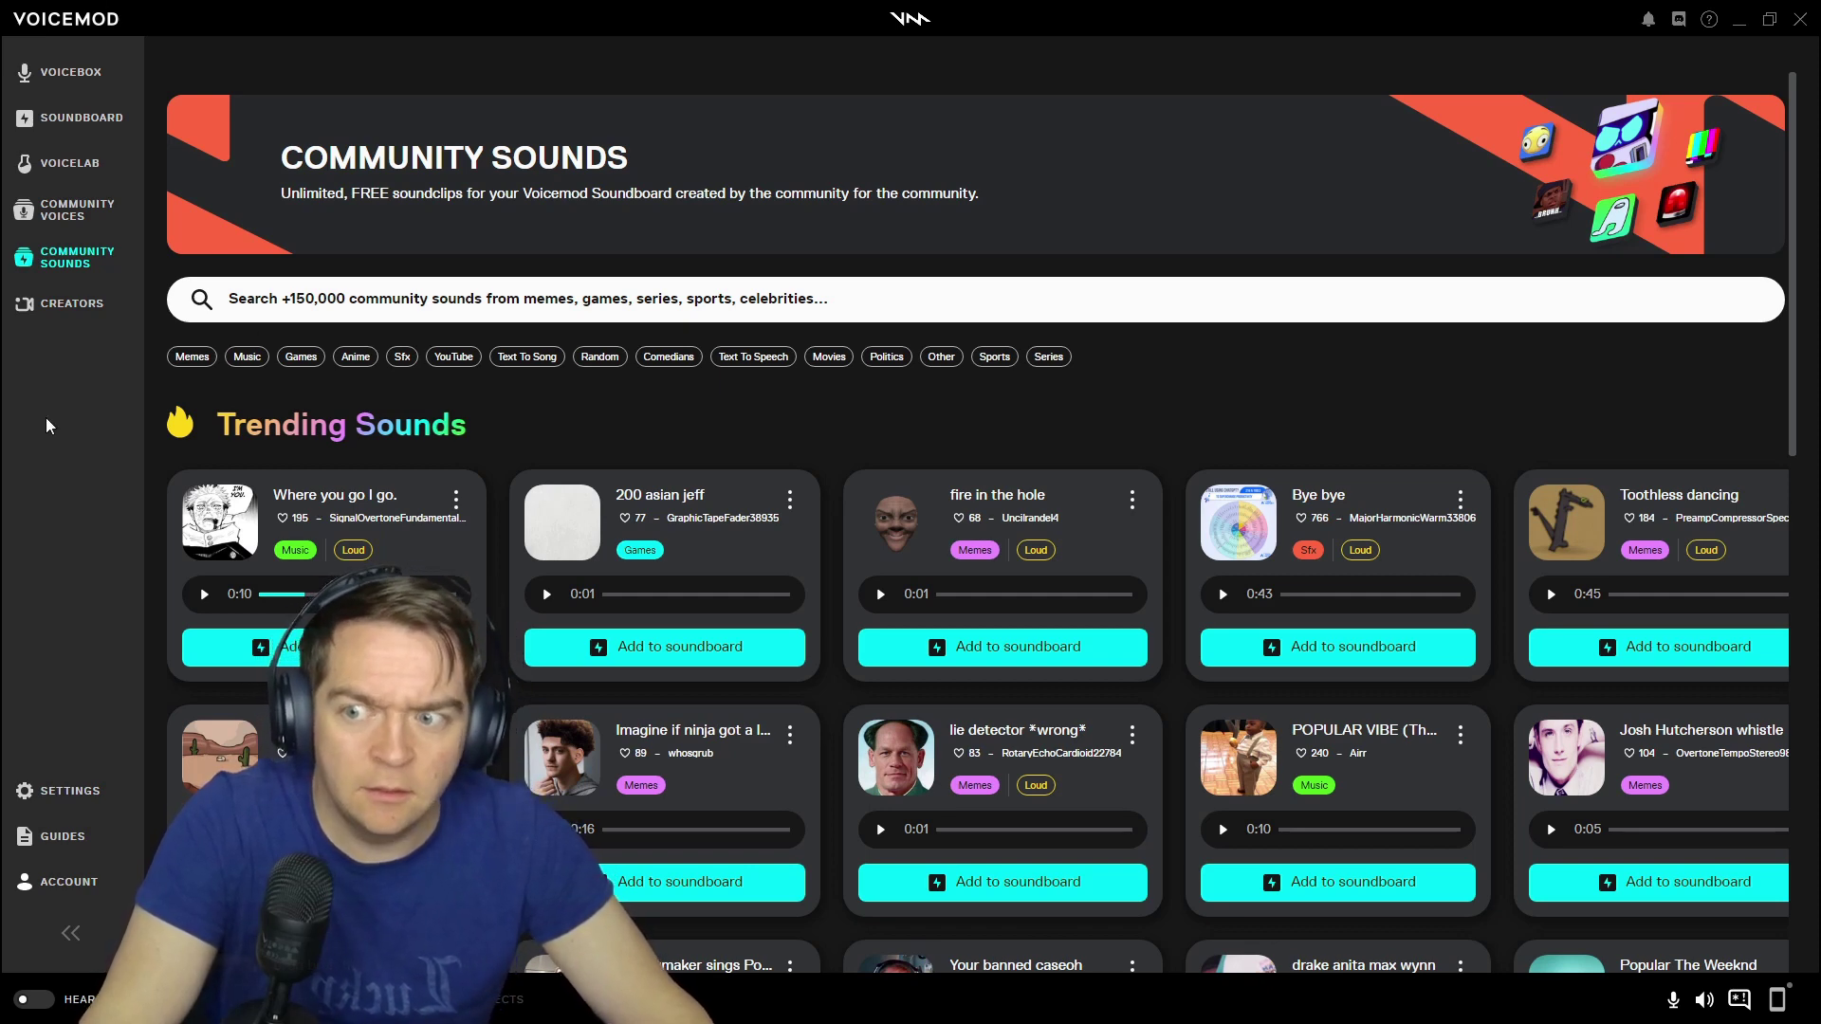
Revisit Community Voices briefly, and browse the trending sounds in Community Sounds to preview "rizz"
left_click(63, 209)
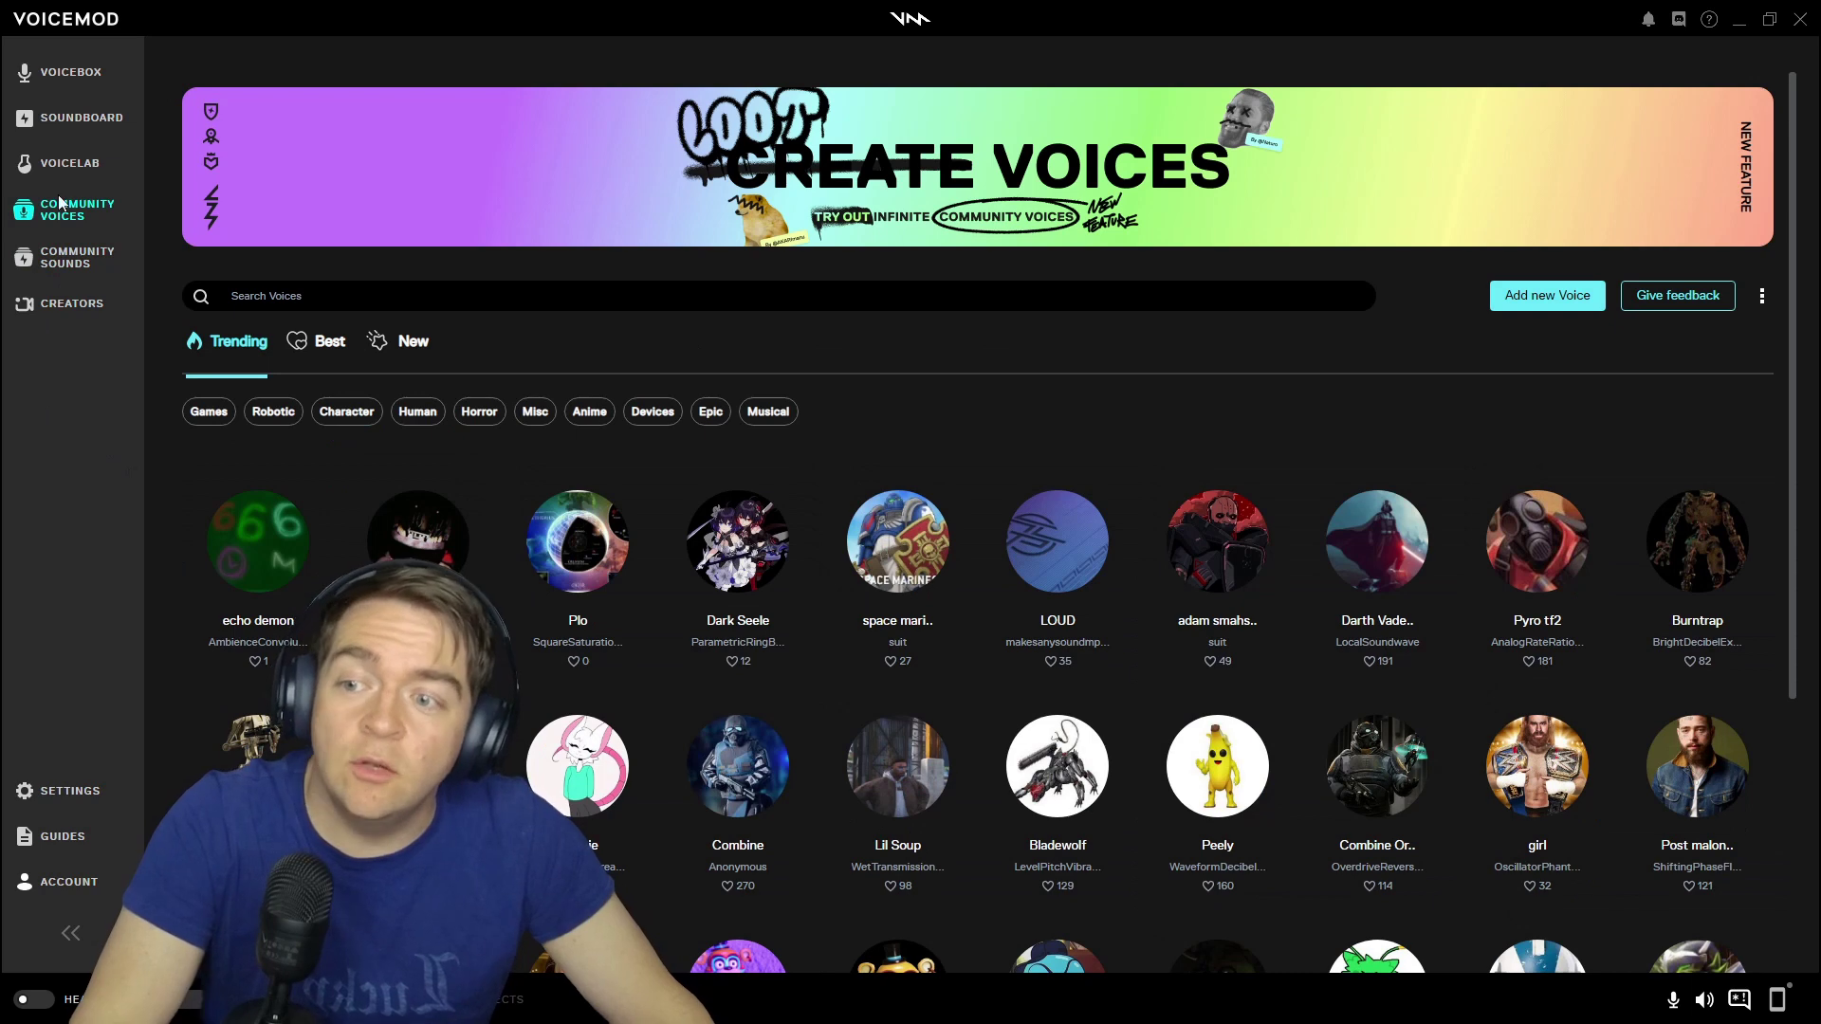
left_click(67, 257)
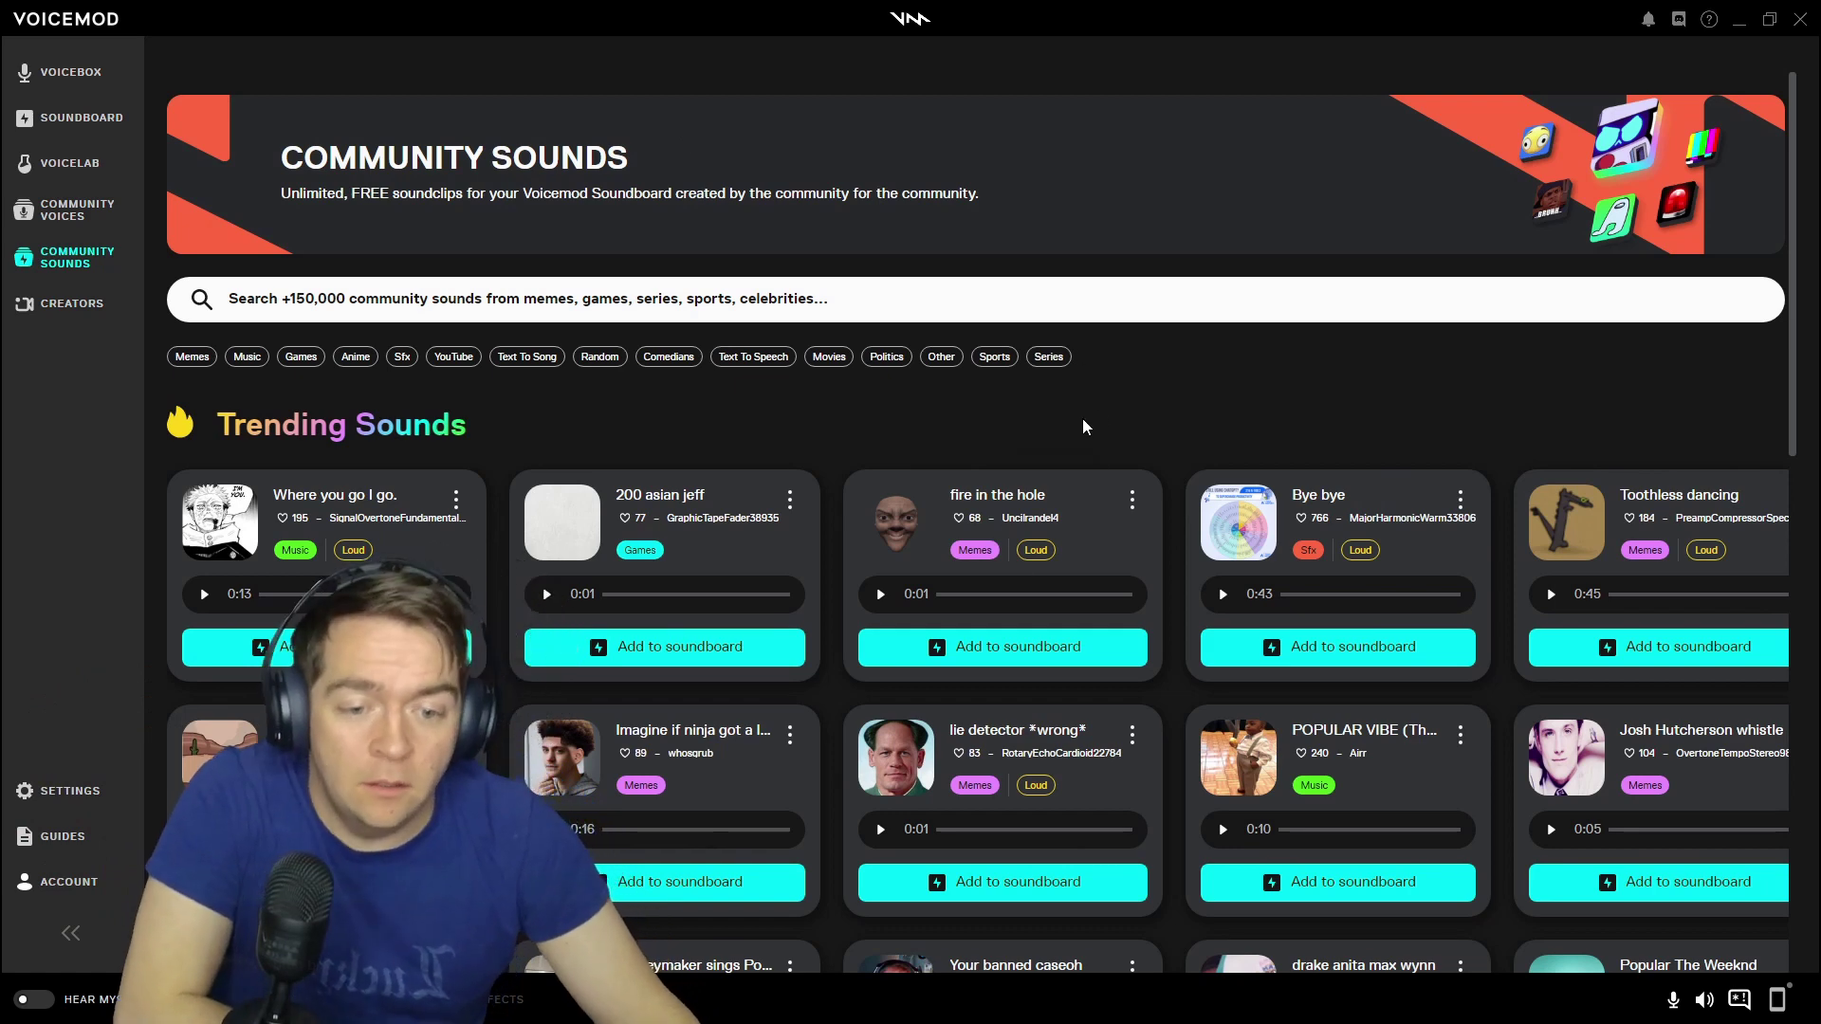
scroll(1112, 415, "down", 1)
scroll(1112, 415, "down", 2)
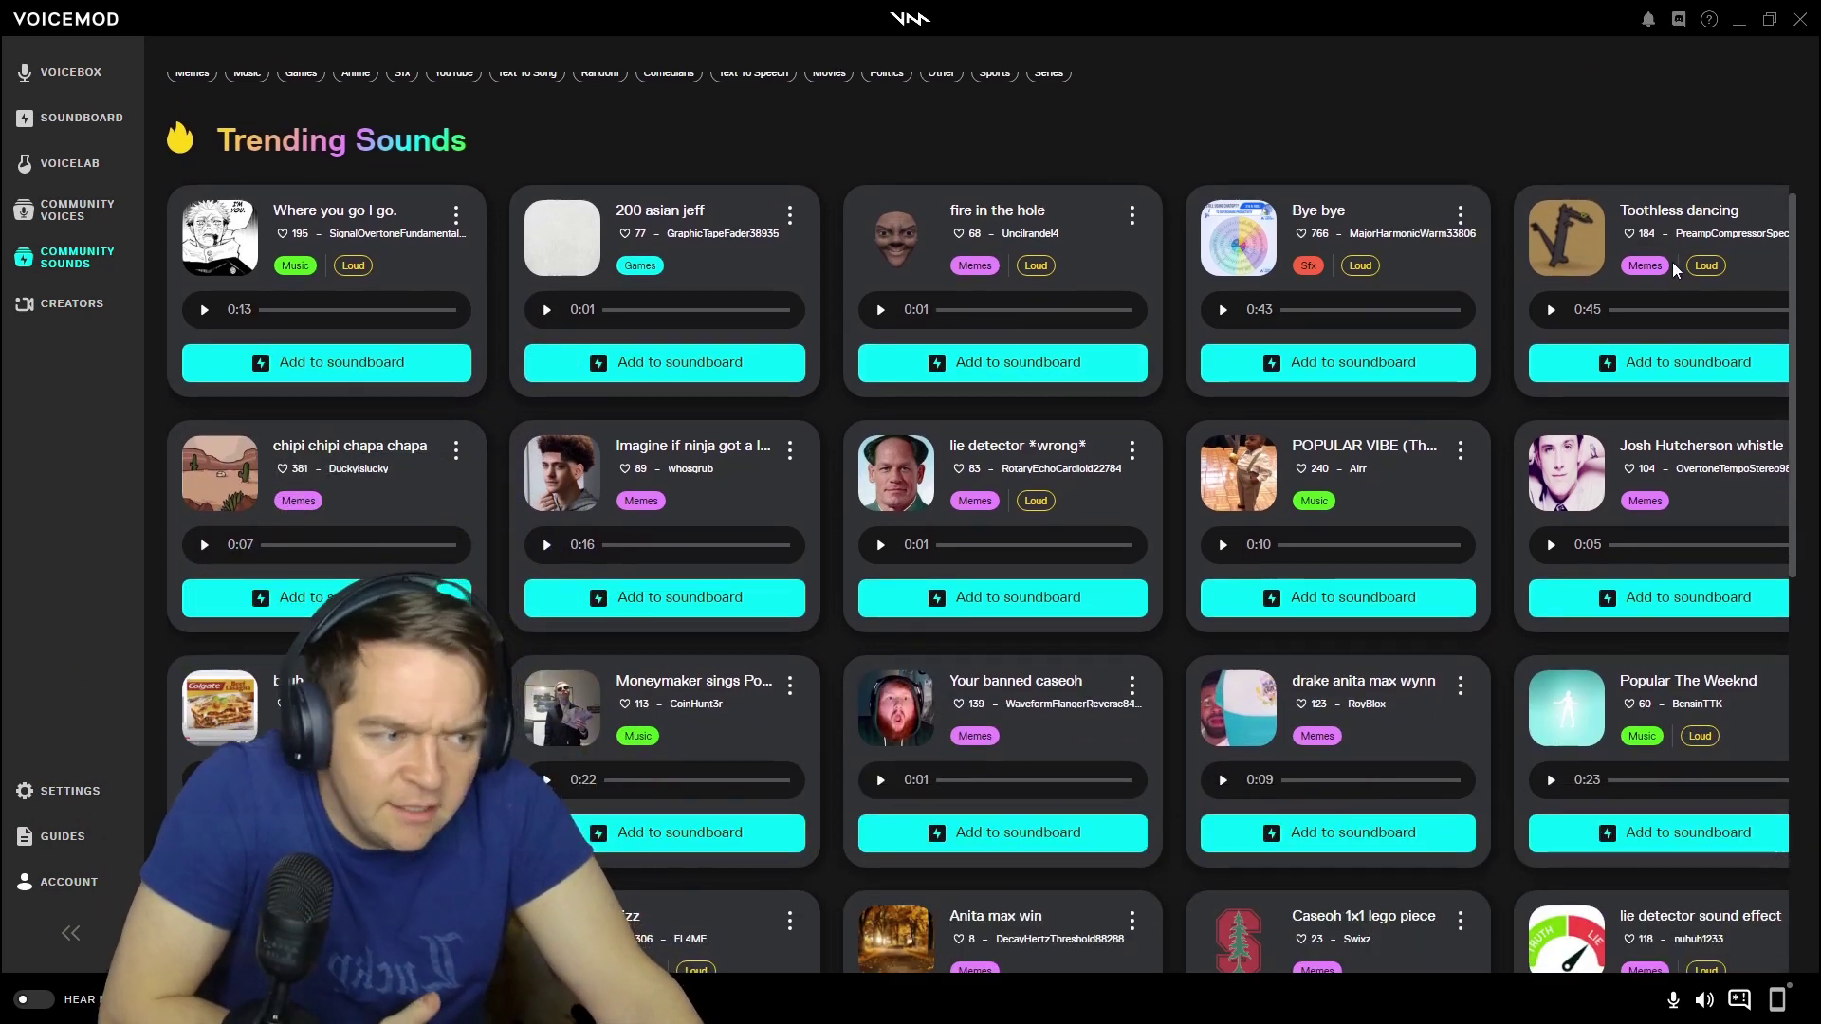
scroll(797, 508, "down", 6)
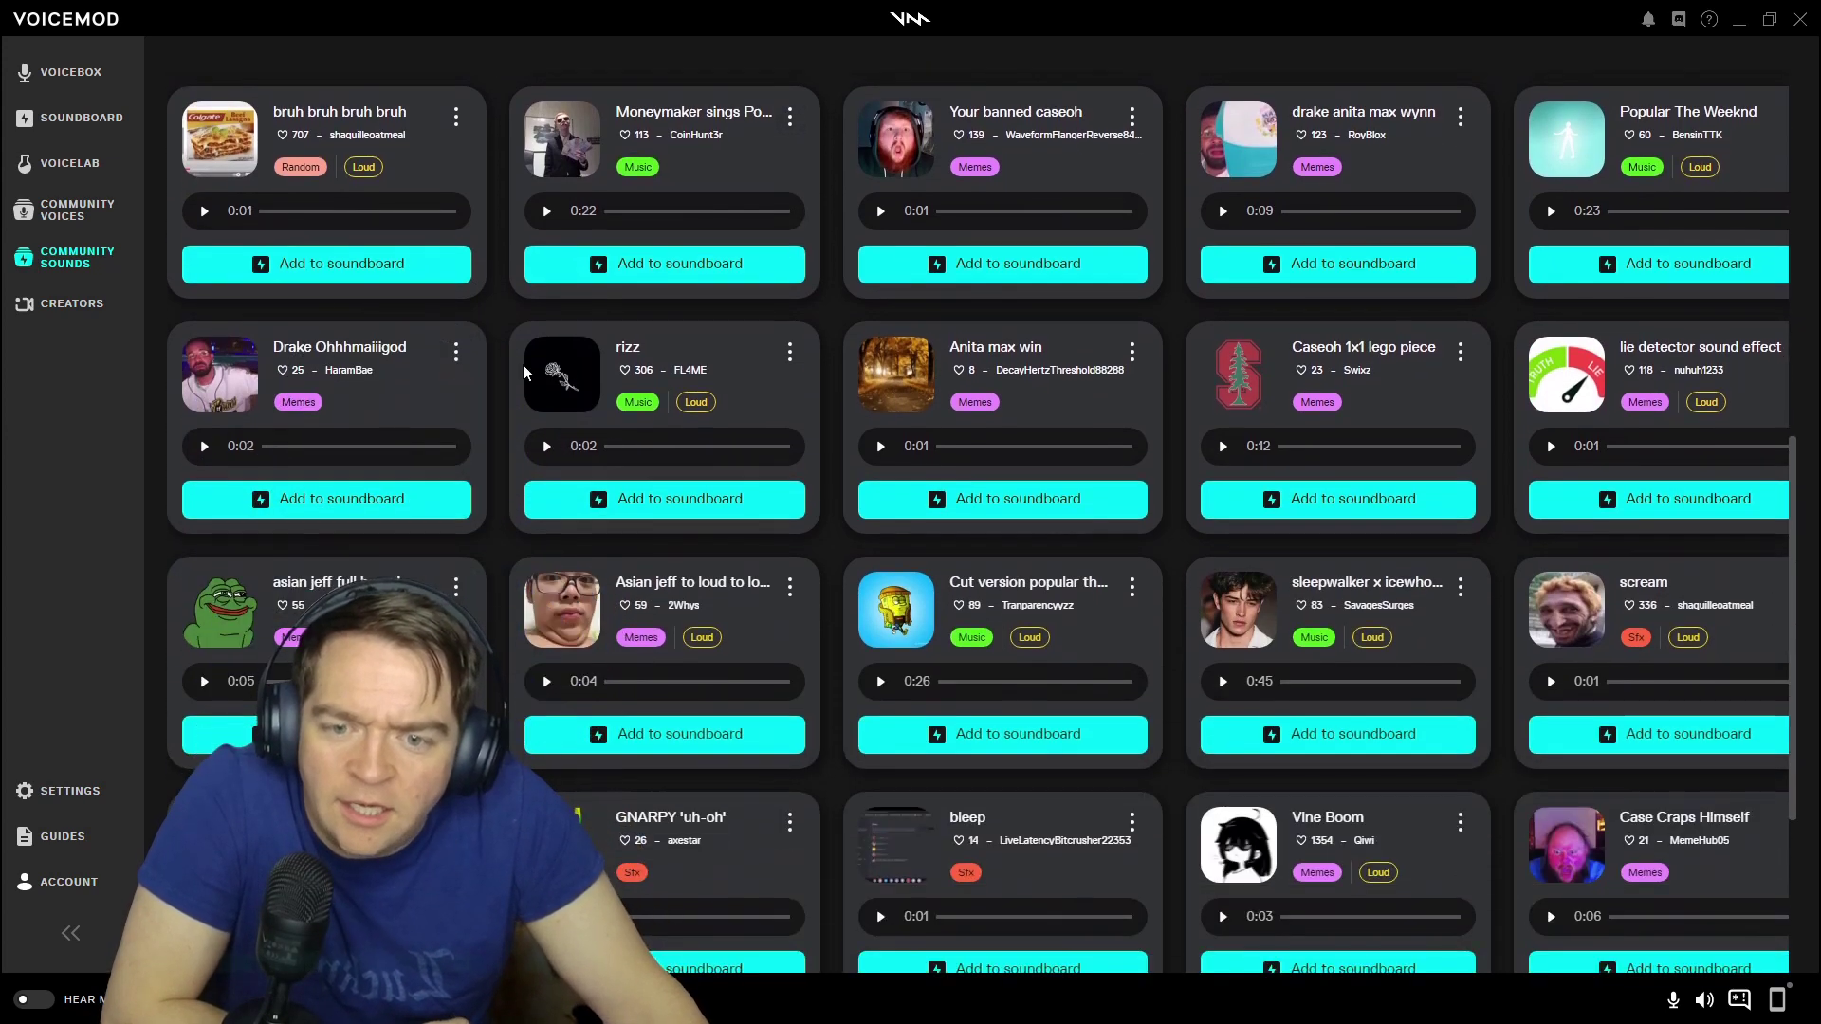
left_click(547, 446)
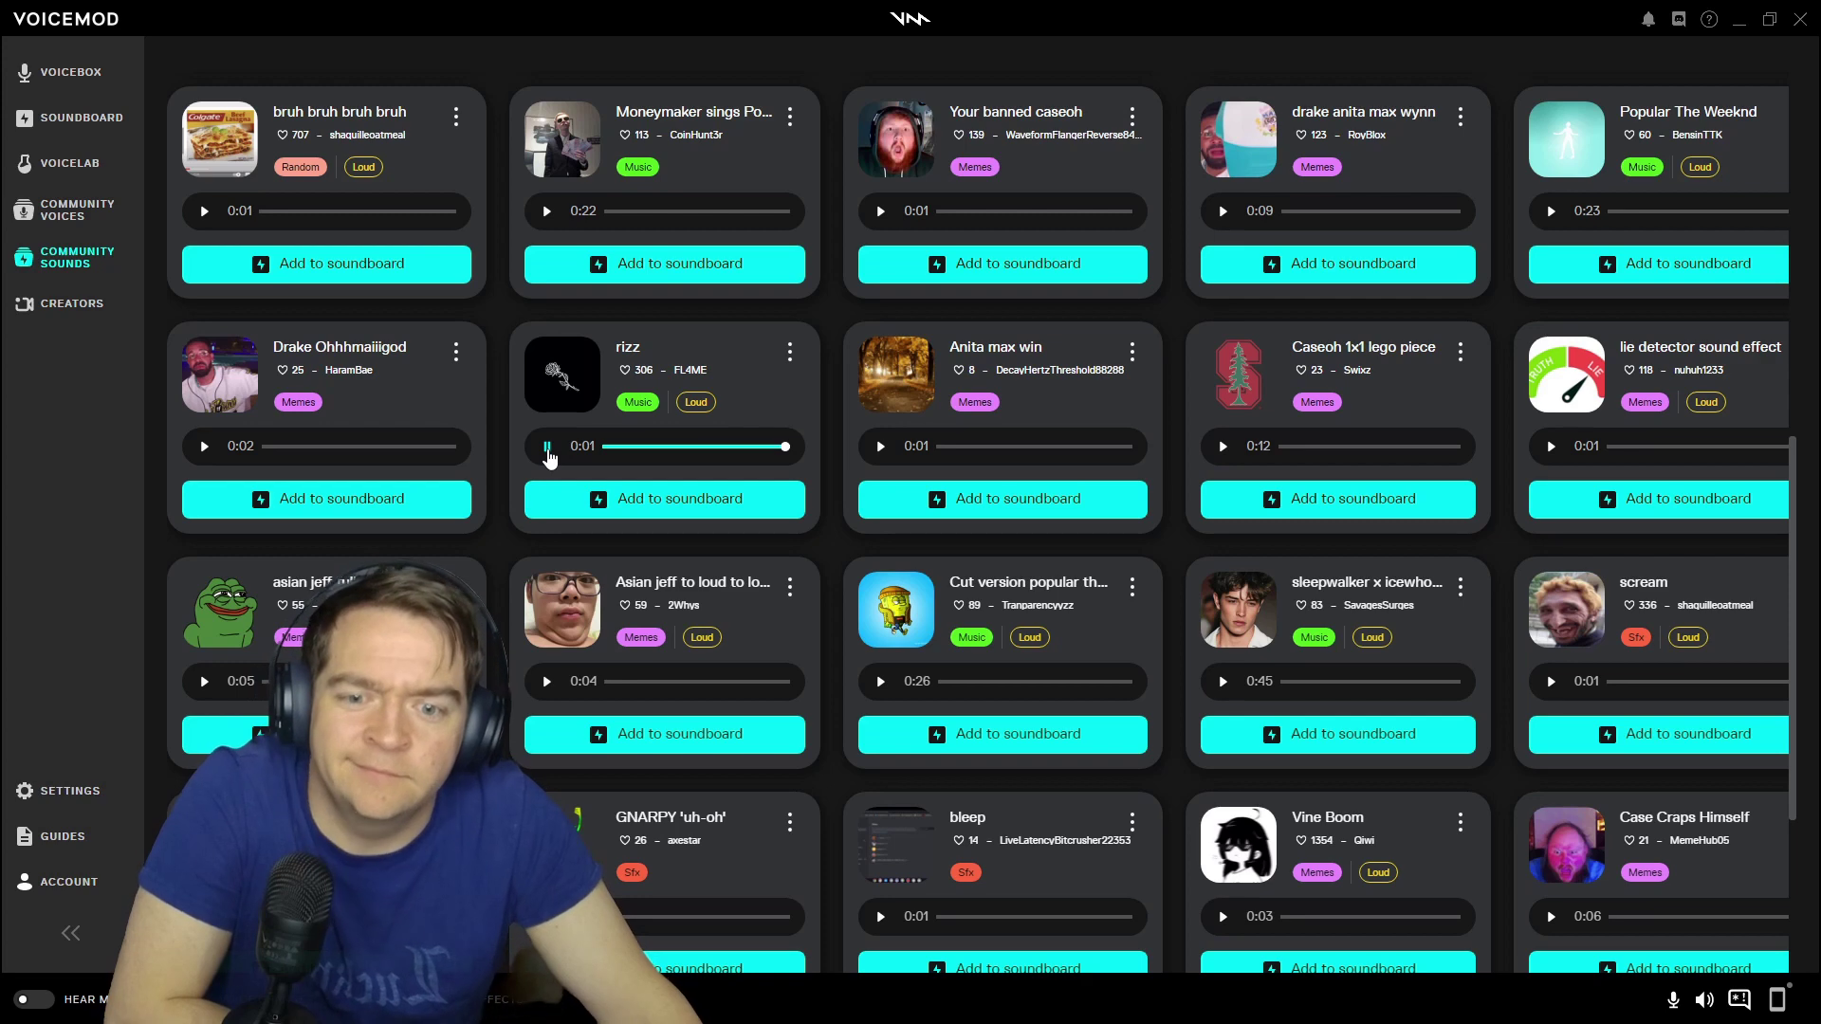
View the Voicemod Live and Partnership Program offers in the Creators section
left_click(82, 296)
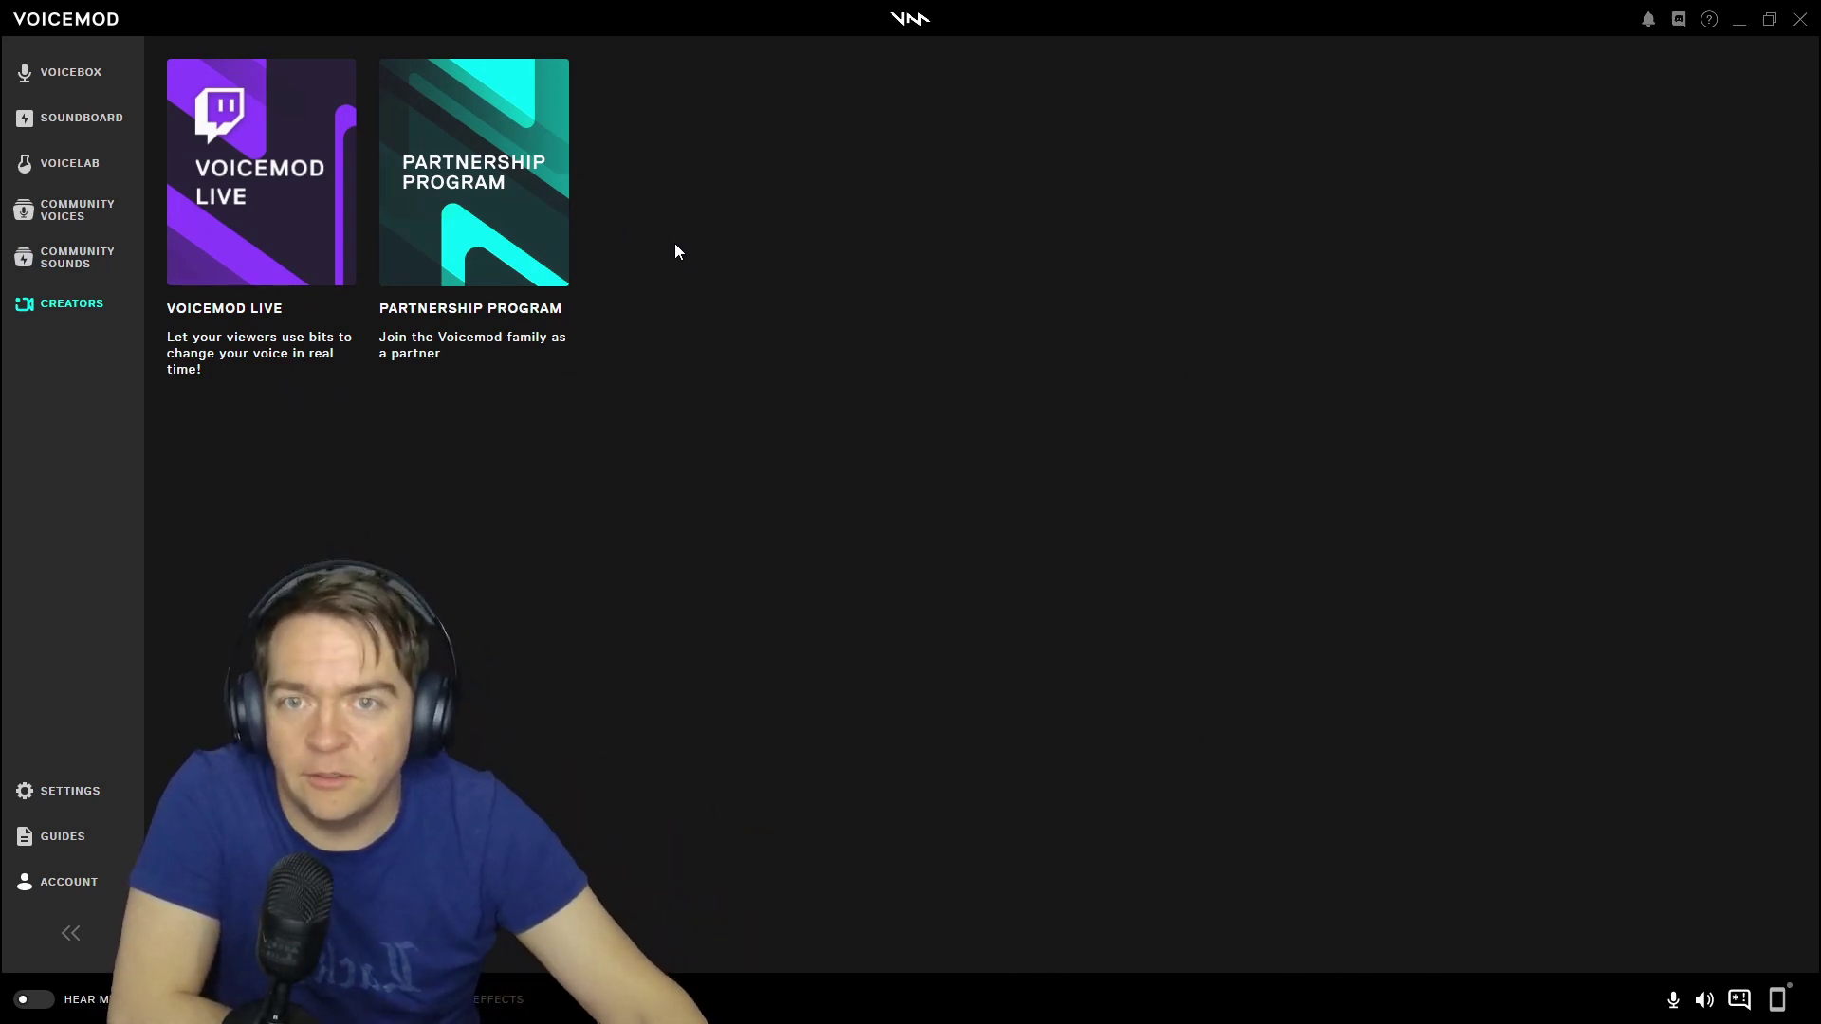
left_click(565, 326)
left_click_drag(389, 671, 593, 688)
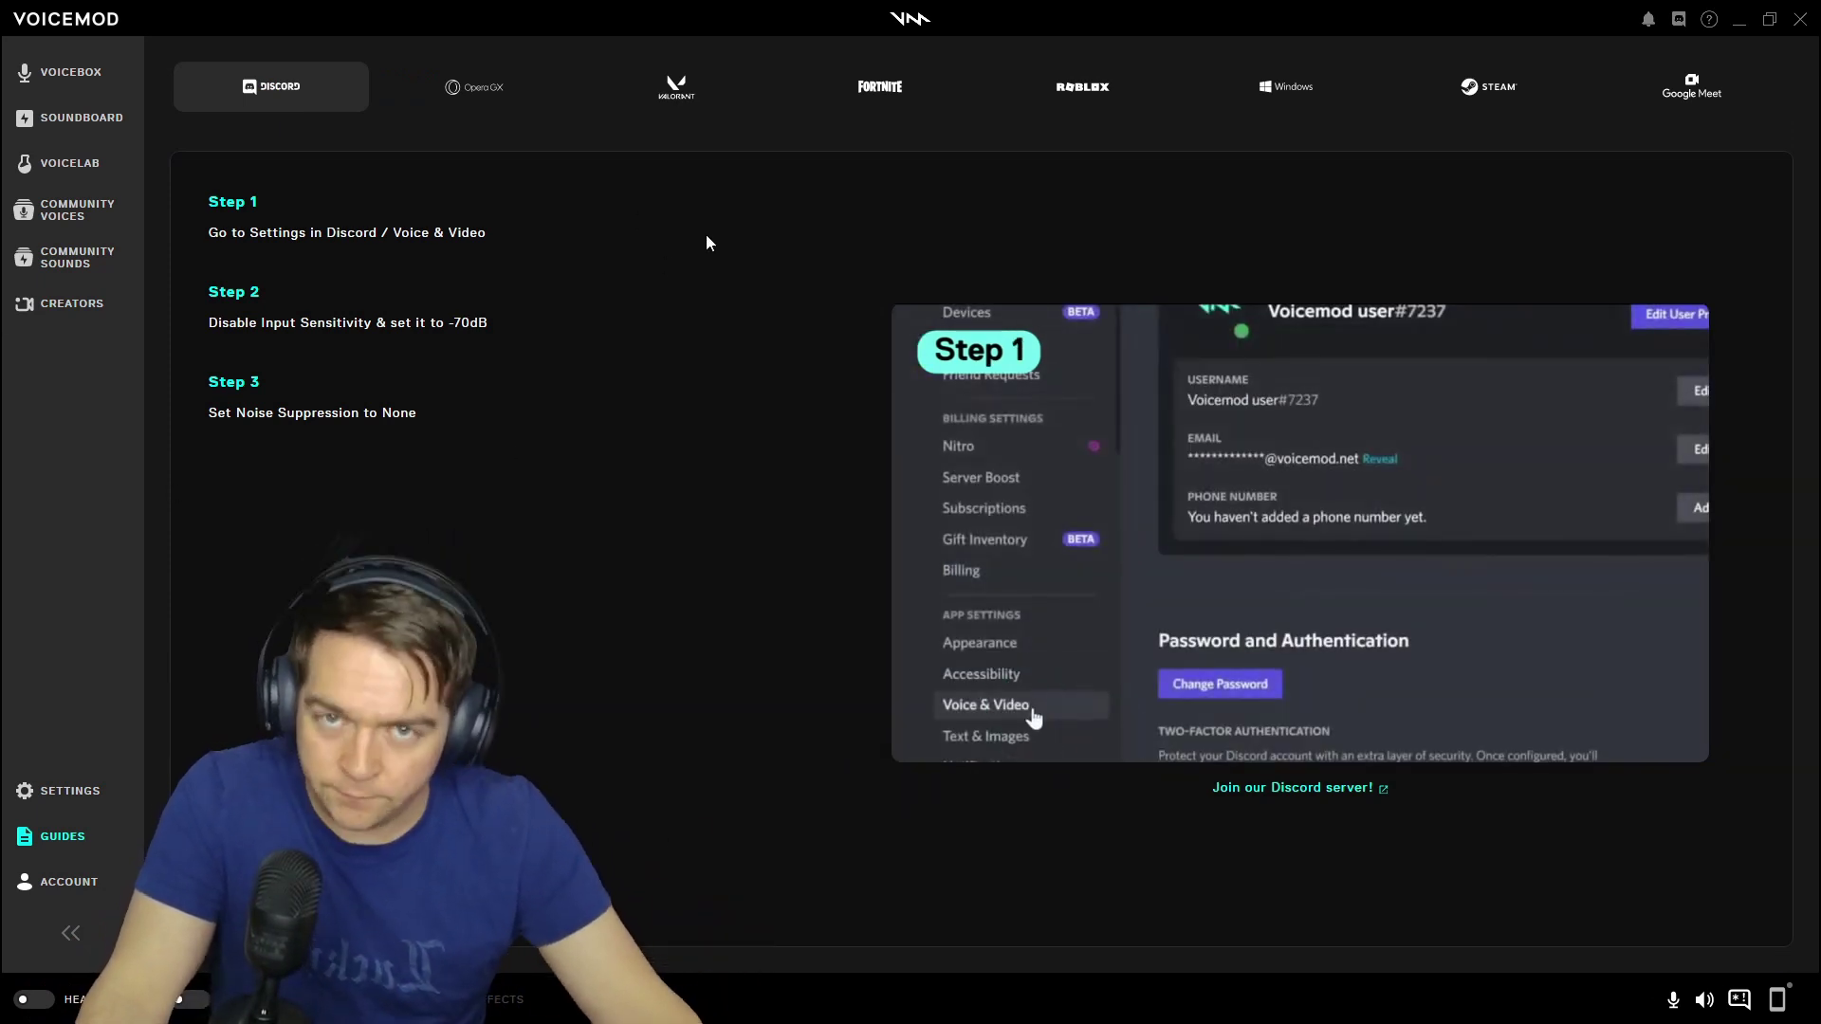
Look through the setup guides for Fortnite, Opera GX, Windows, Steam, Google Meet and Discord
left_click(879, 88)
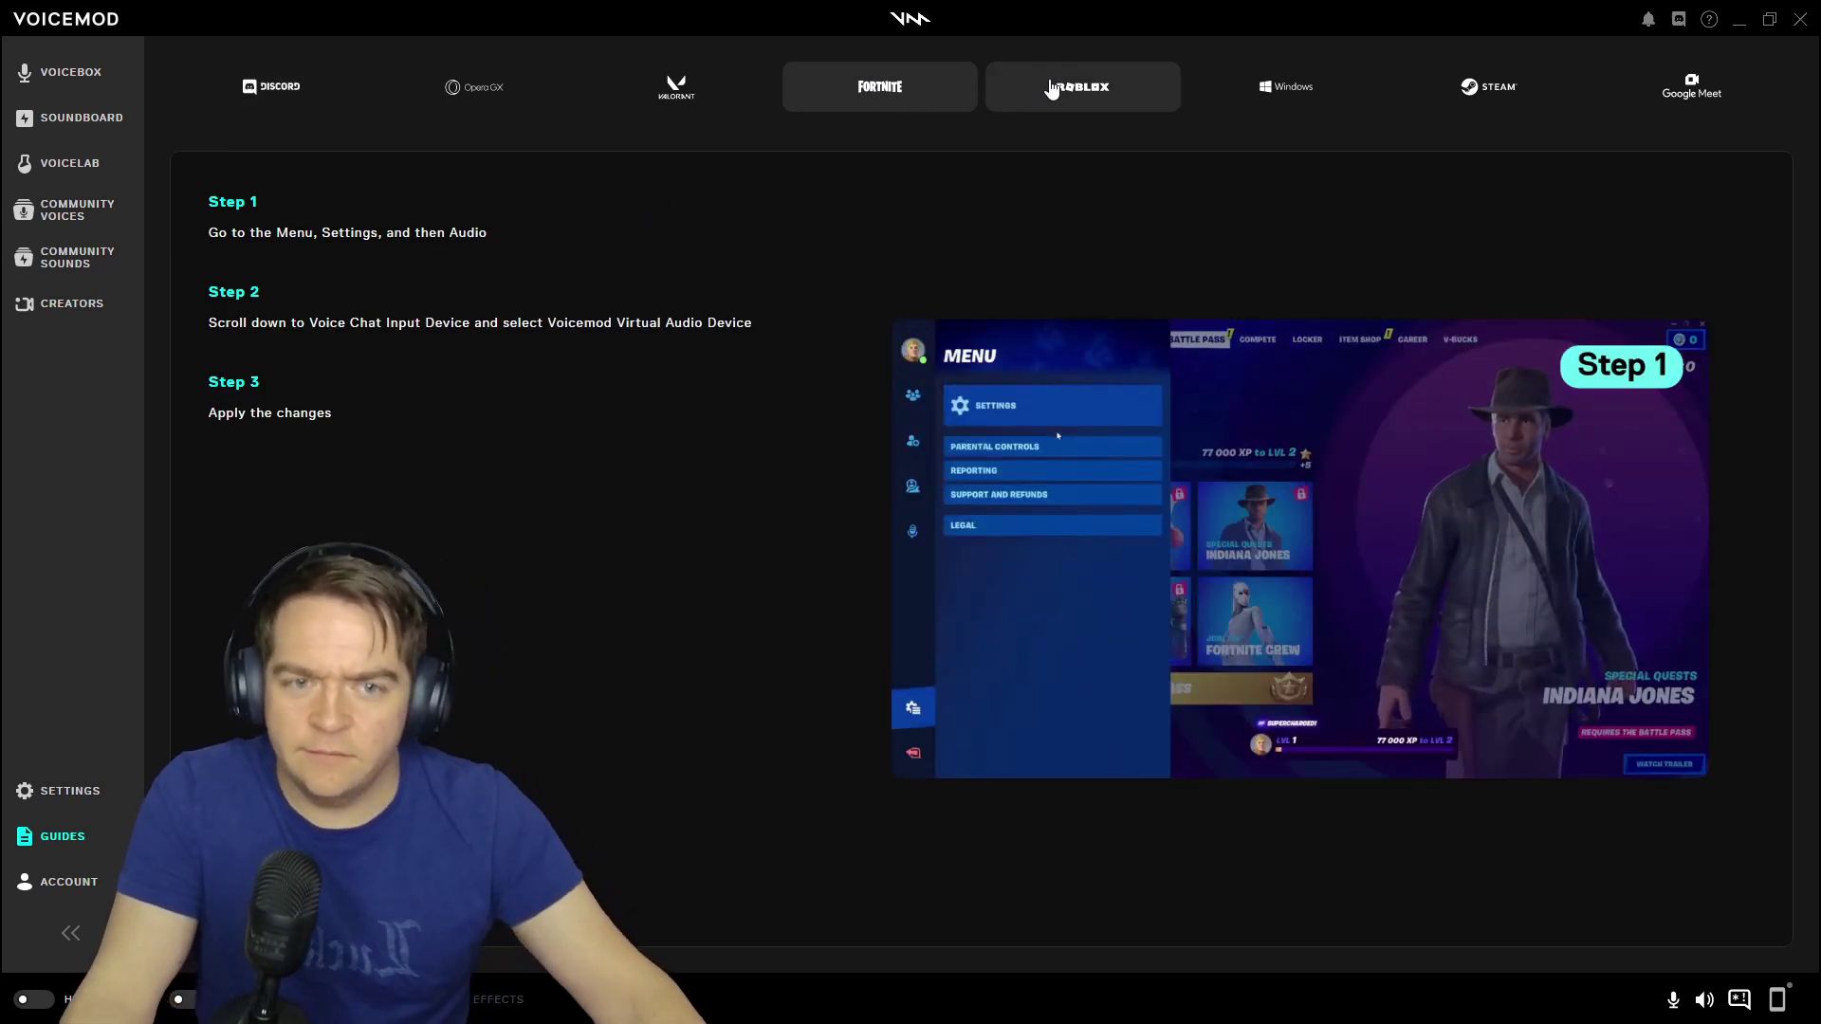
left_click(491, 90)
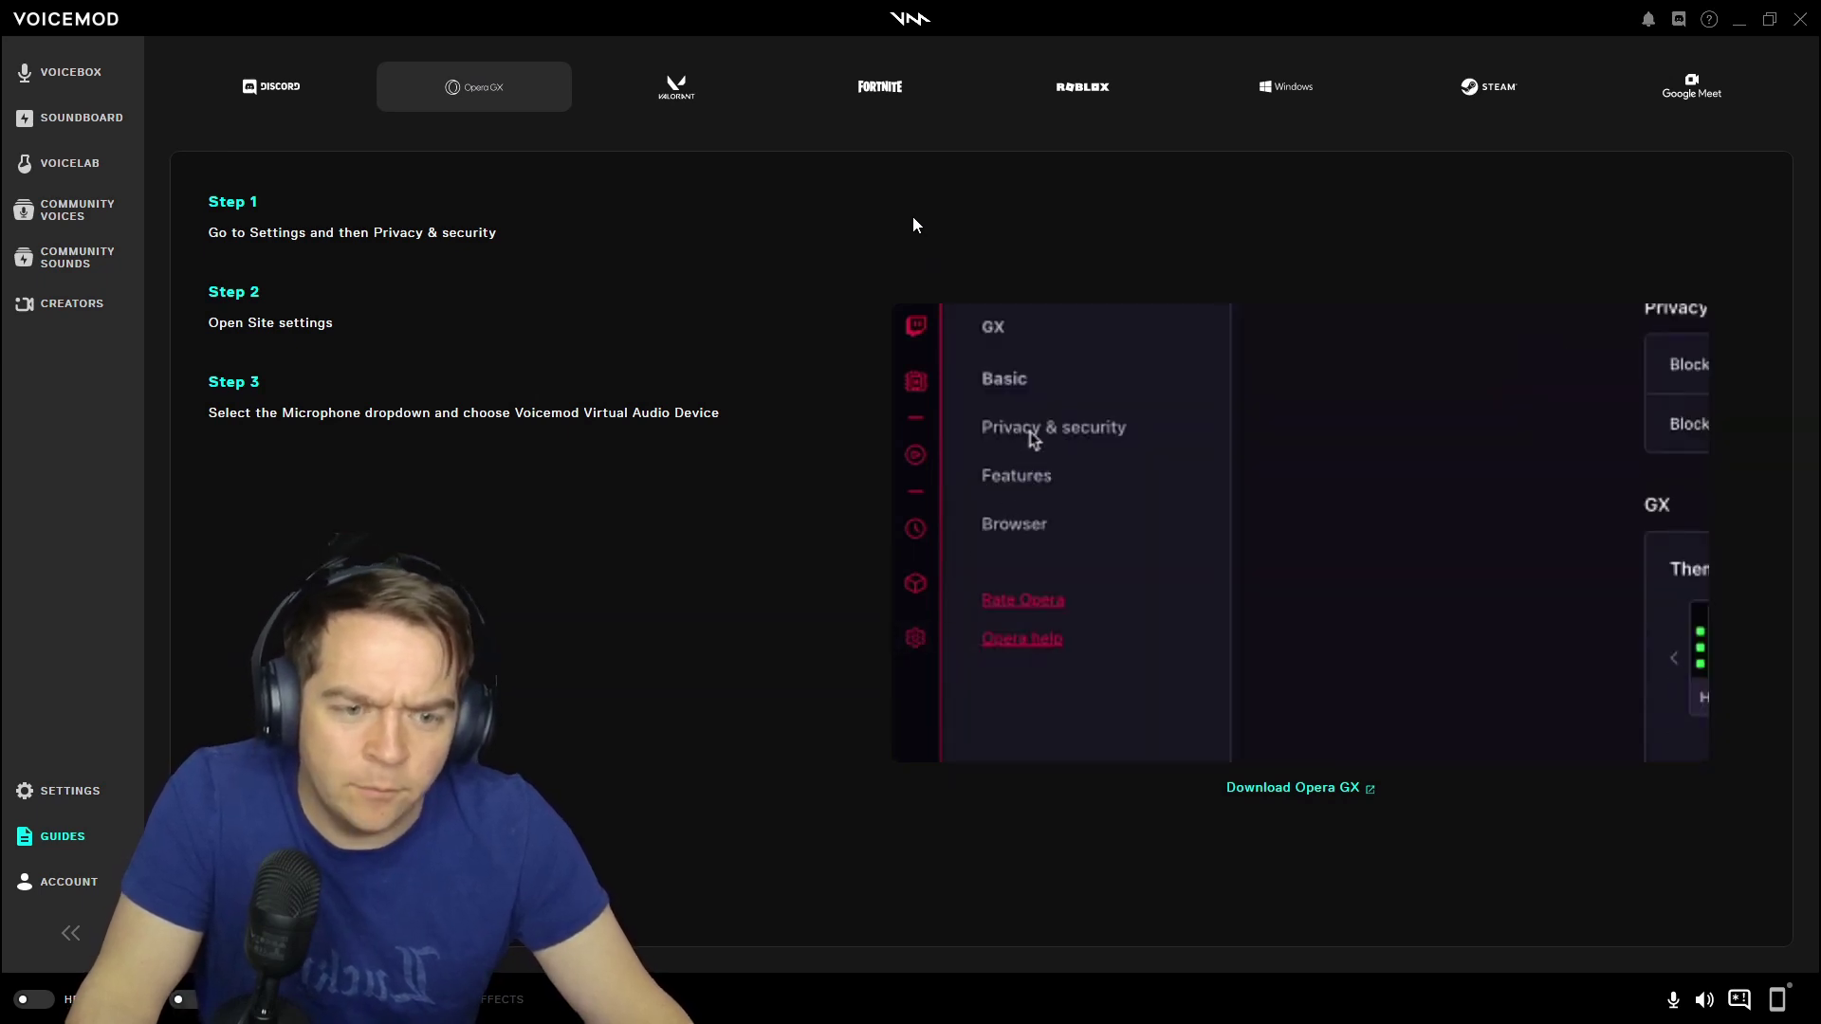
left_click(1290, 85)
left_click(1487, 89)
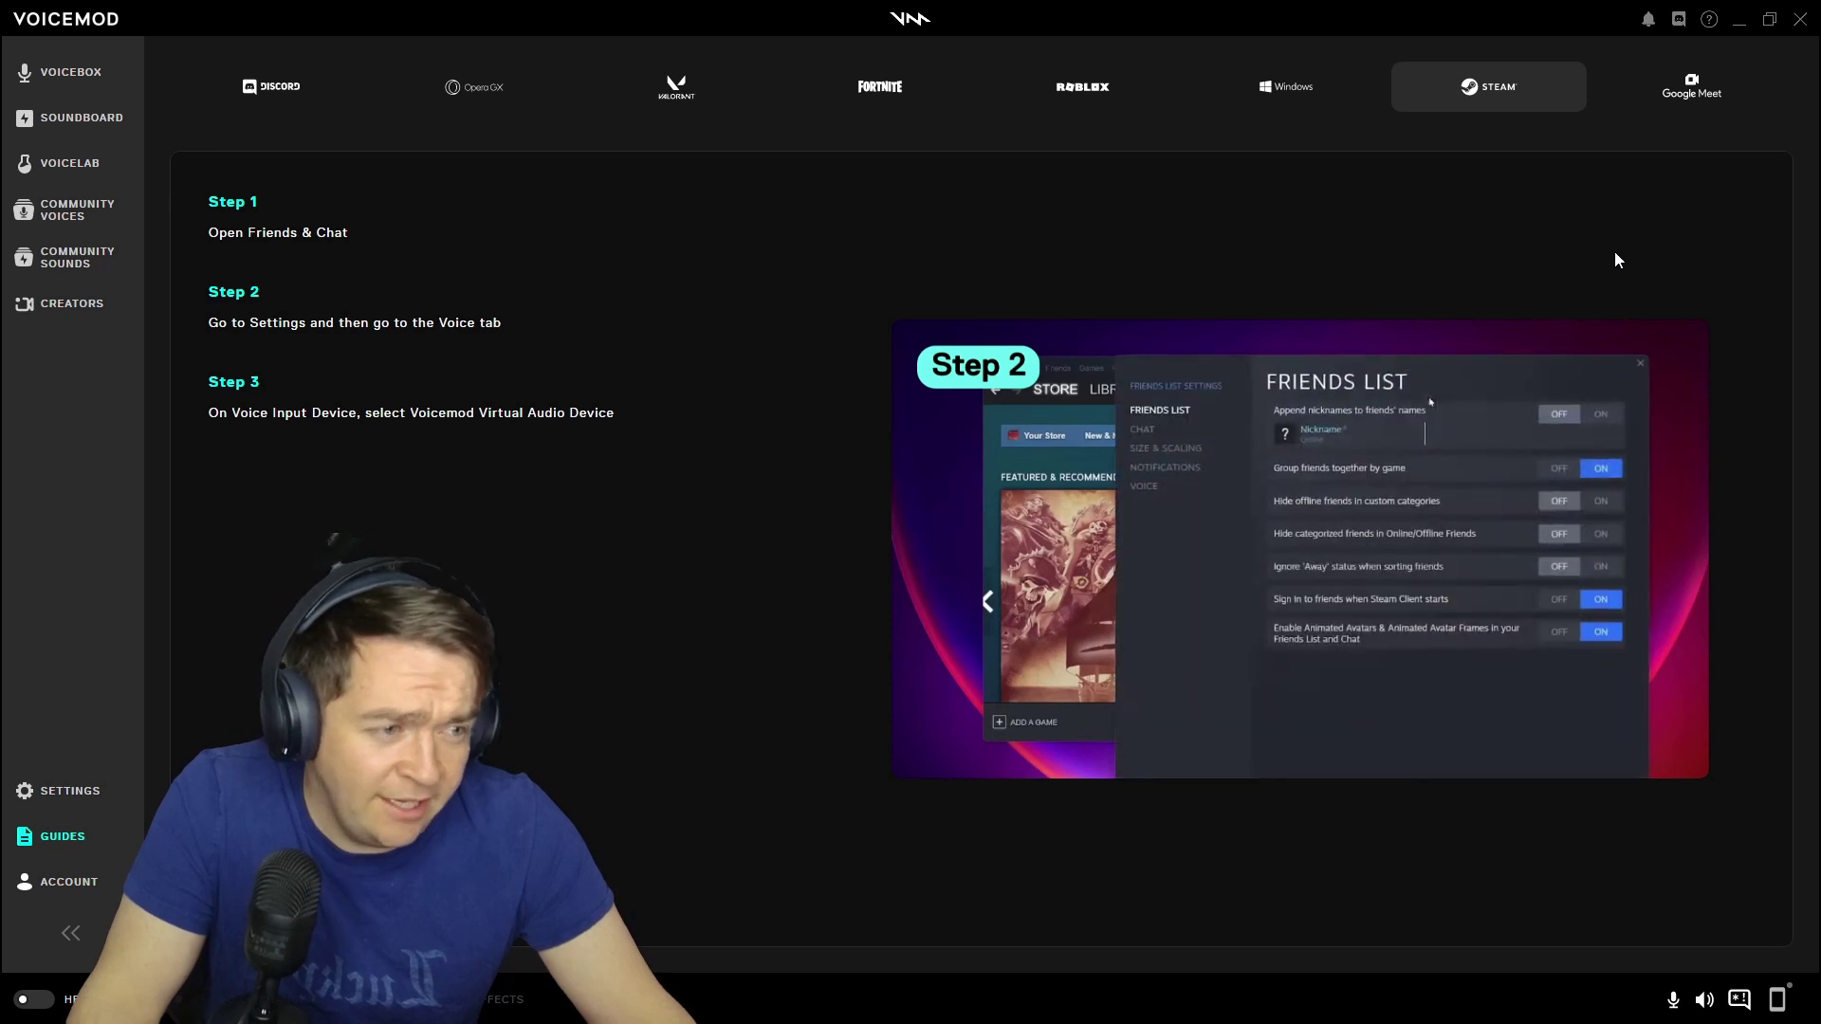
left_click(1688, 89)
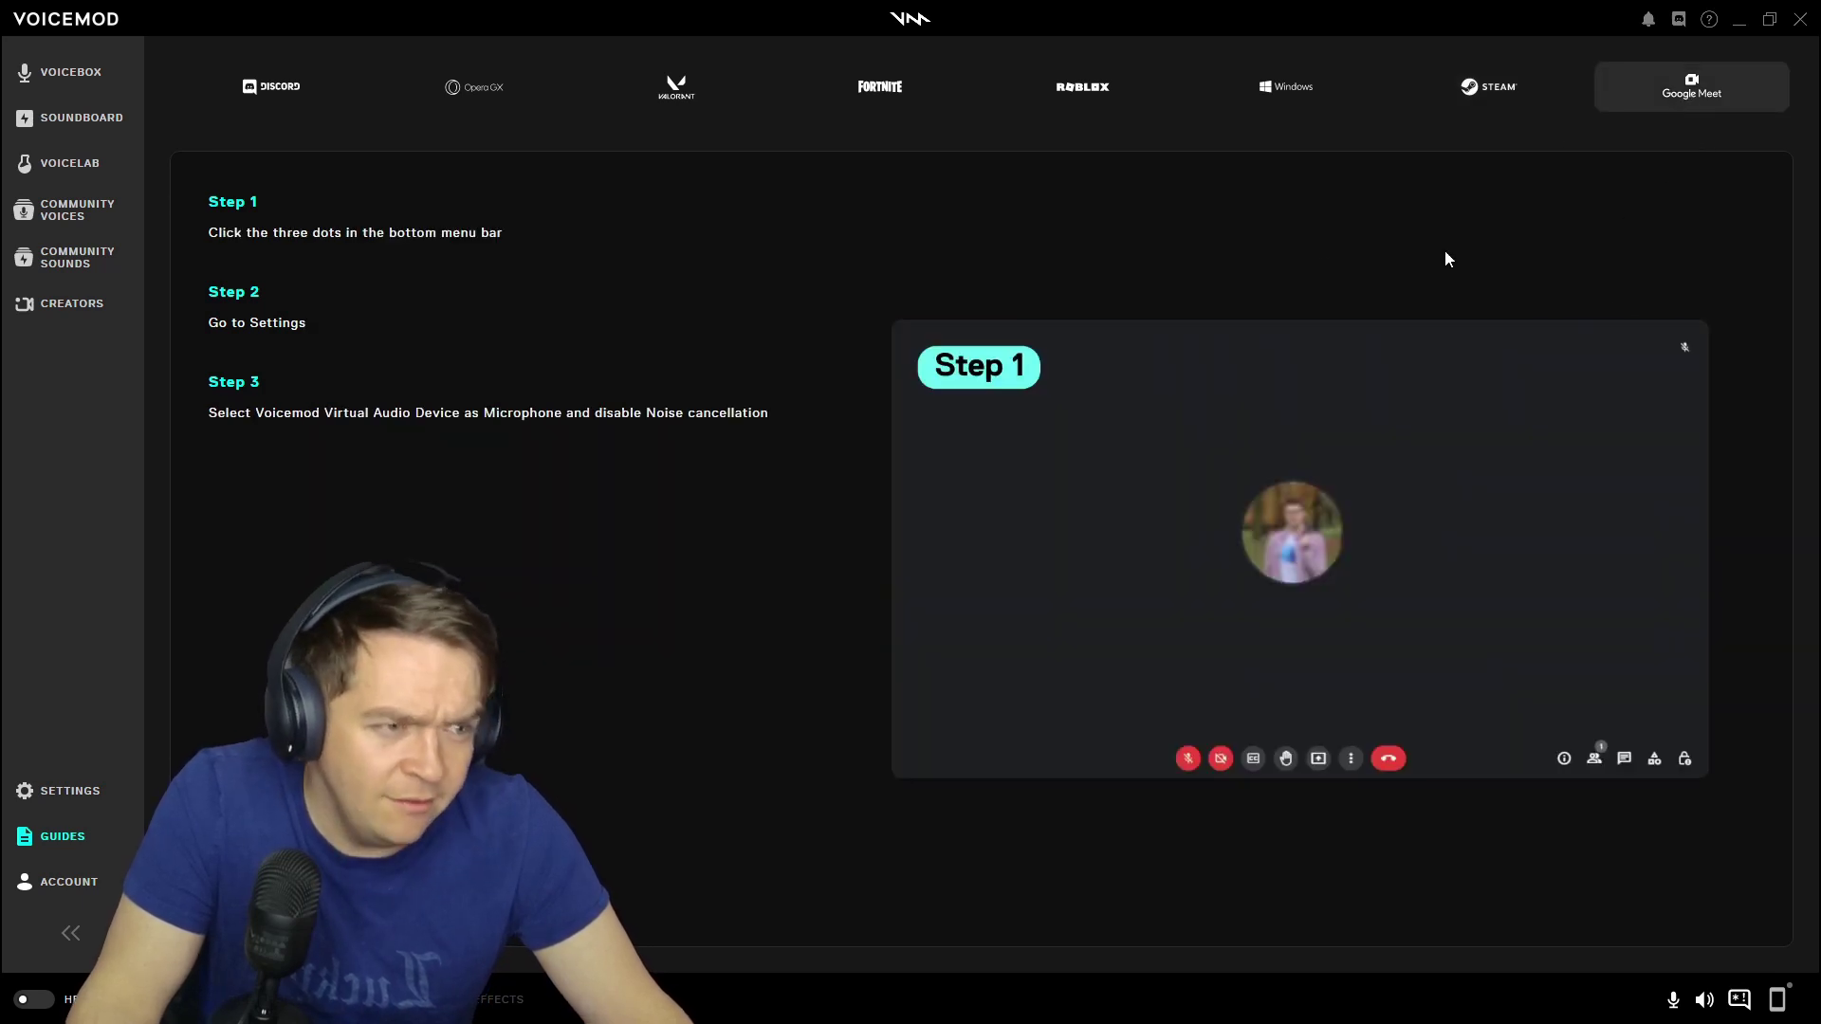
left_click(270, 91)
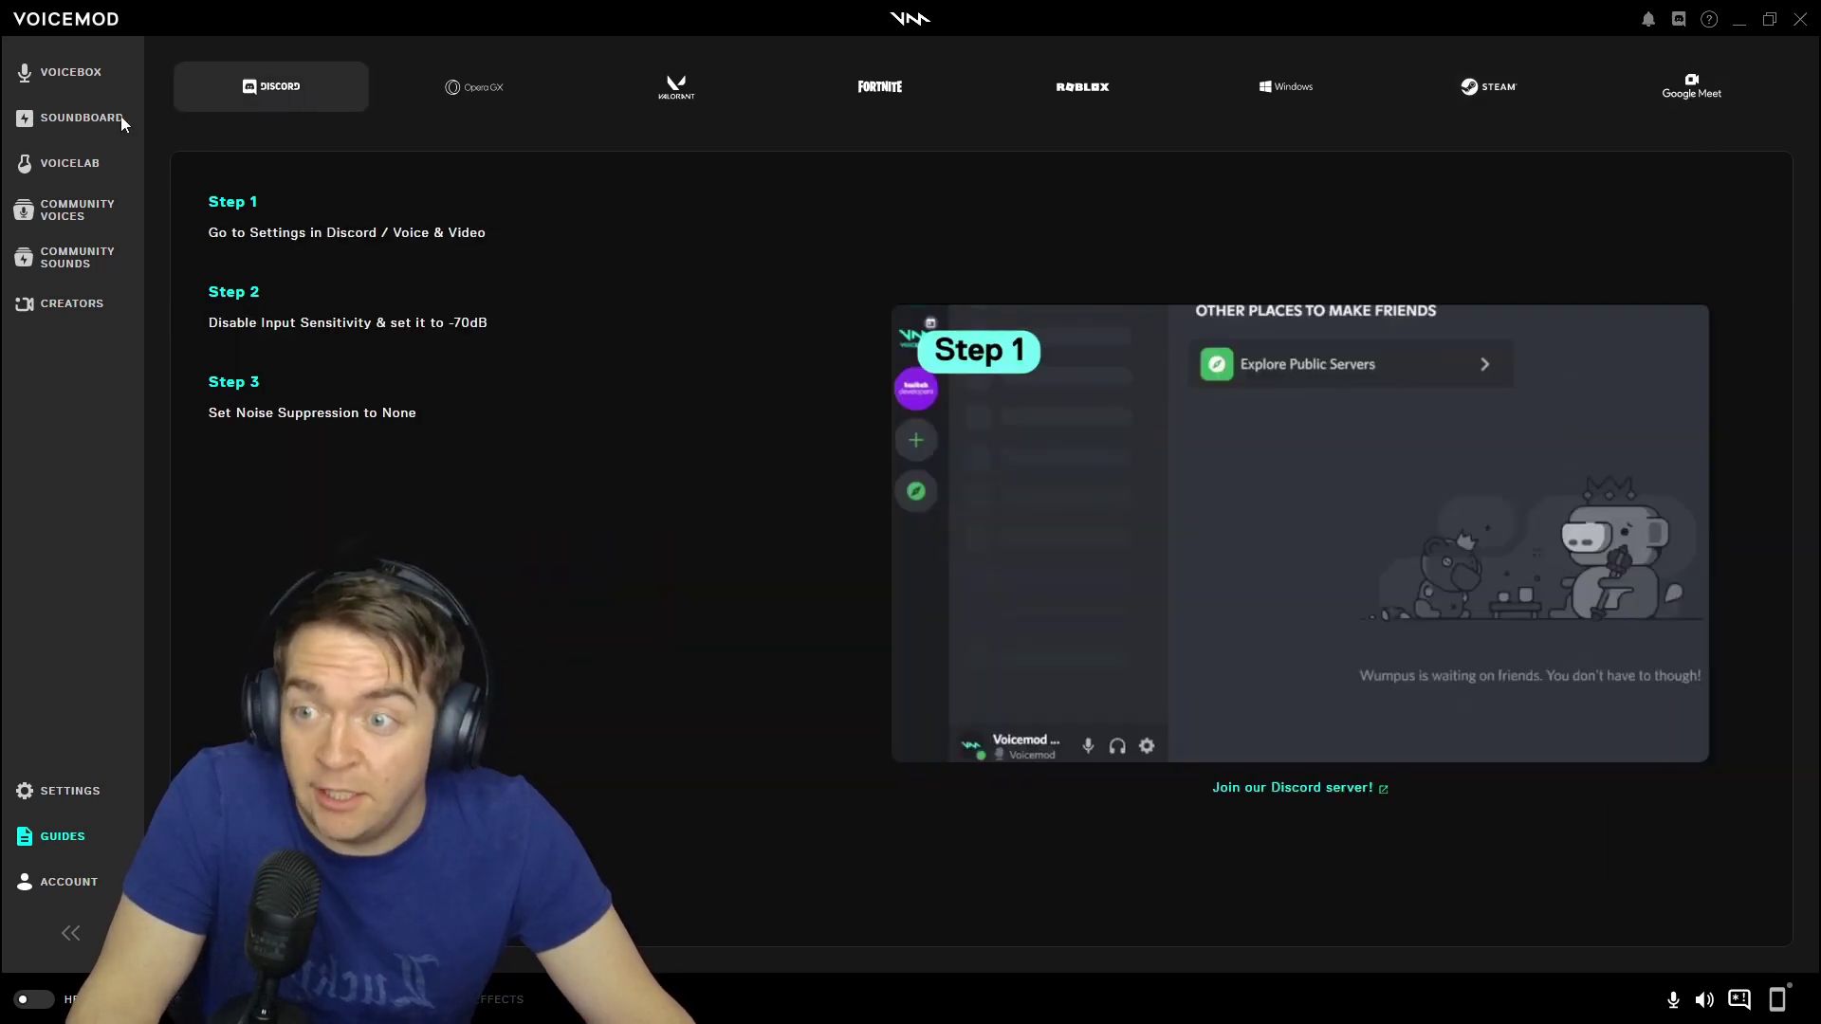
Return to Voicebox and set the Battlefield Radio voice's character to Fox
left_click(68, 72)
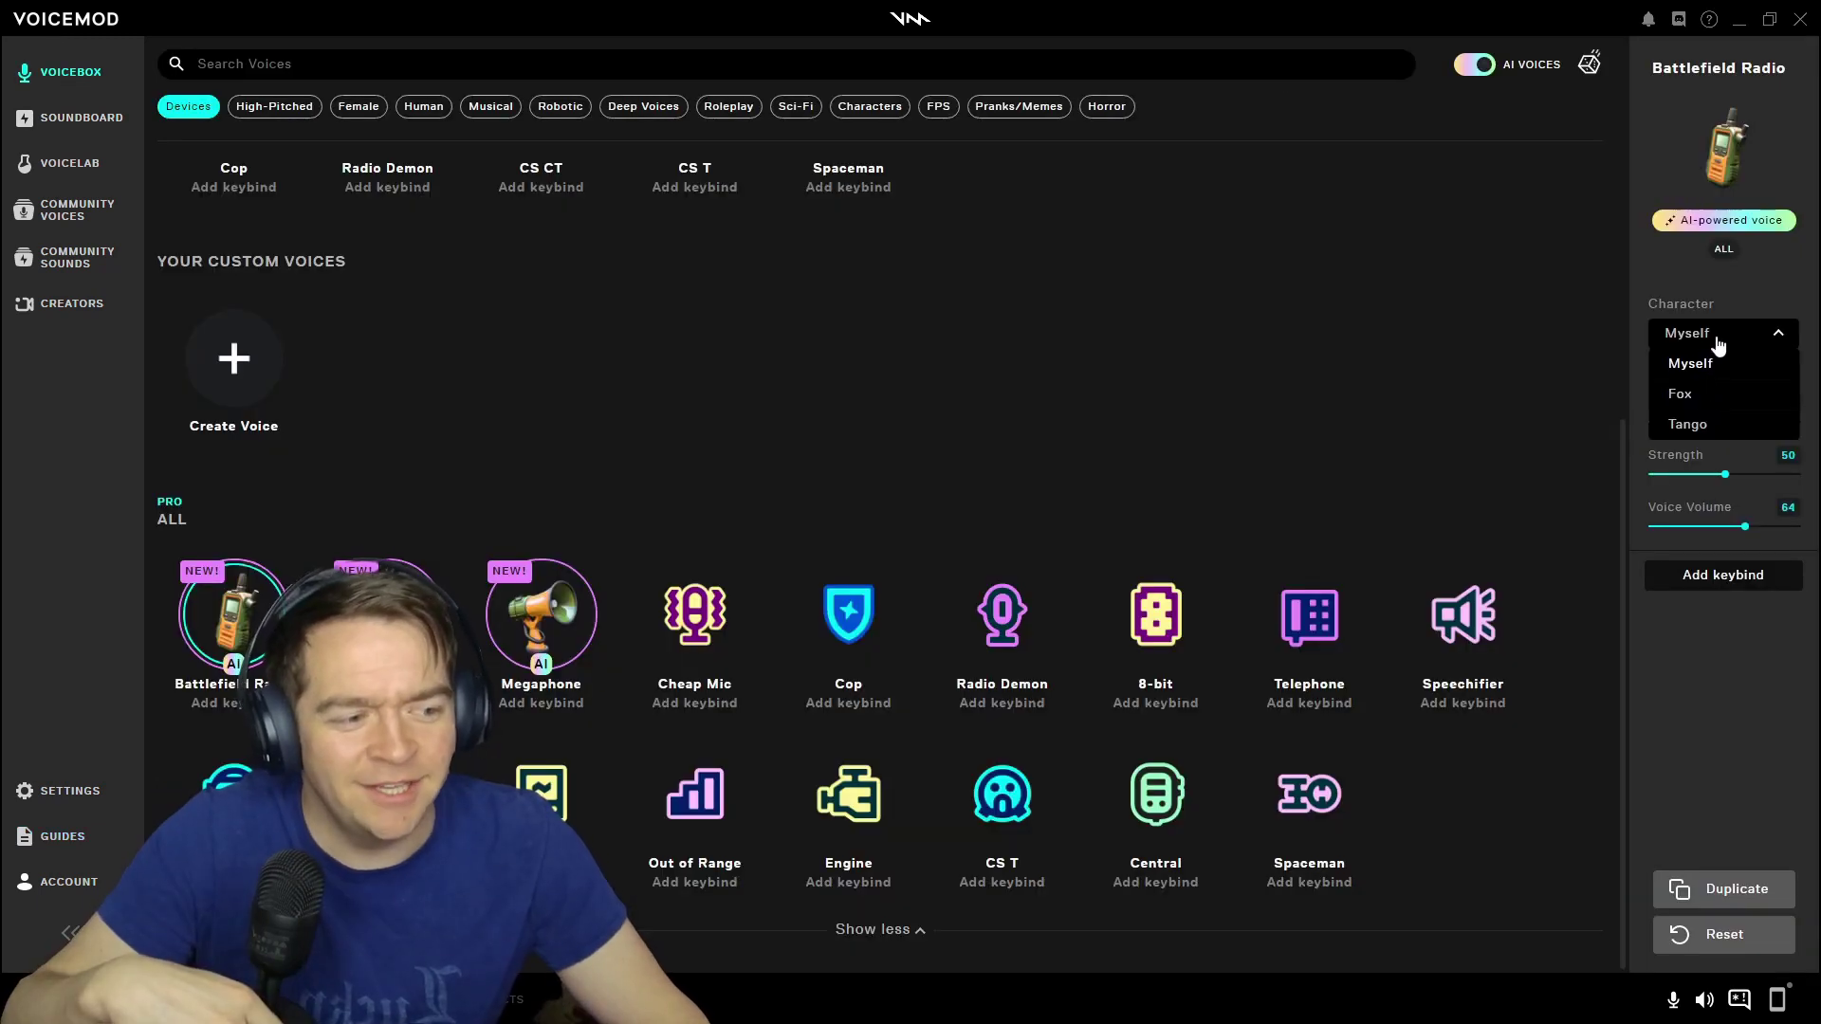
left_click(1363, 223)
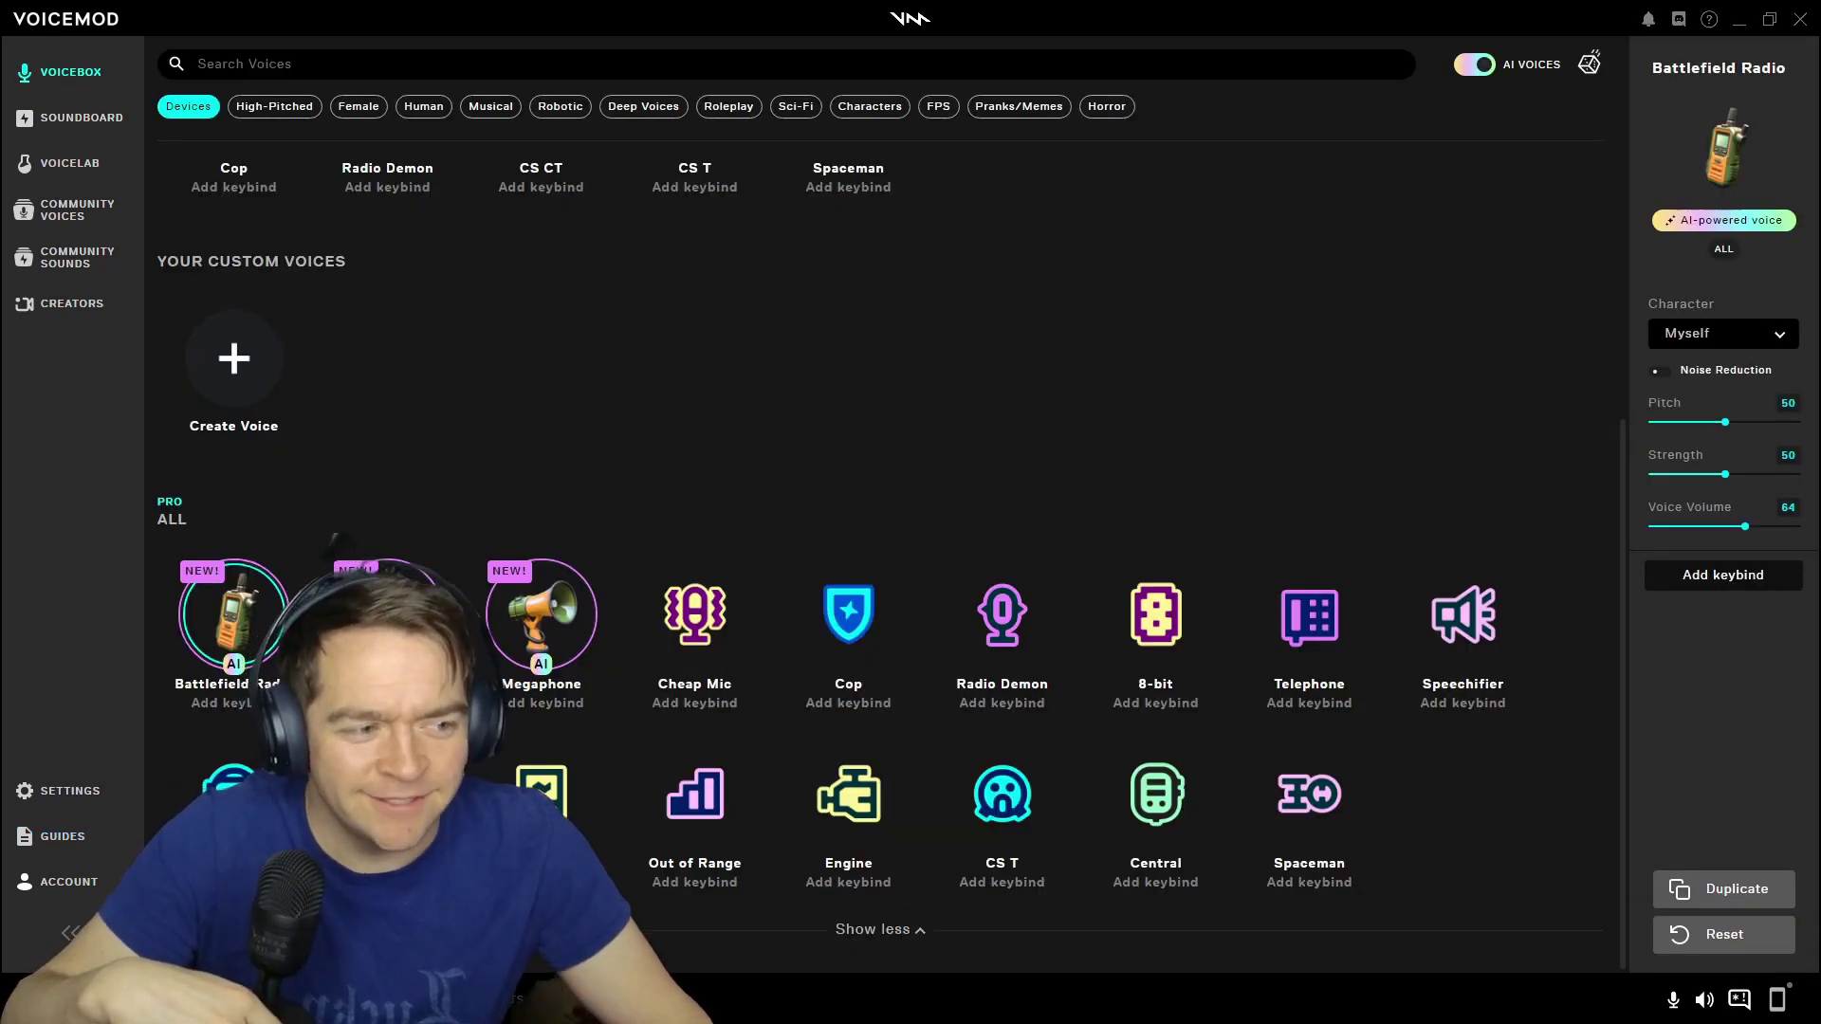
left_click(1753, 343)
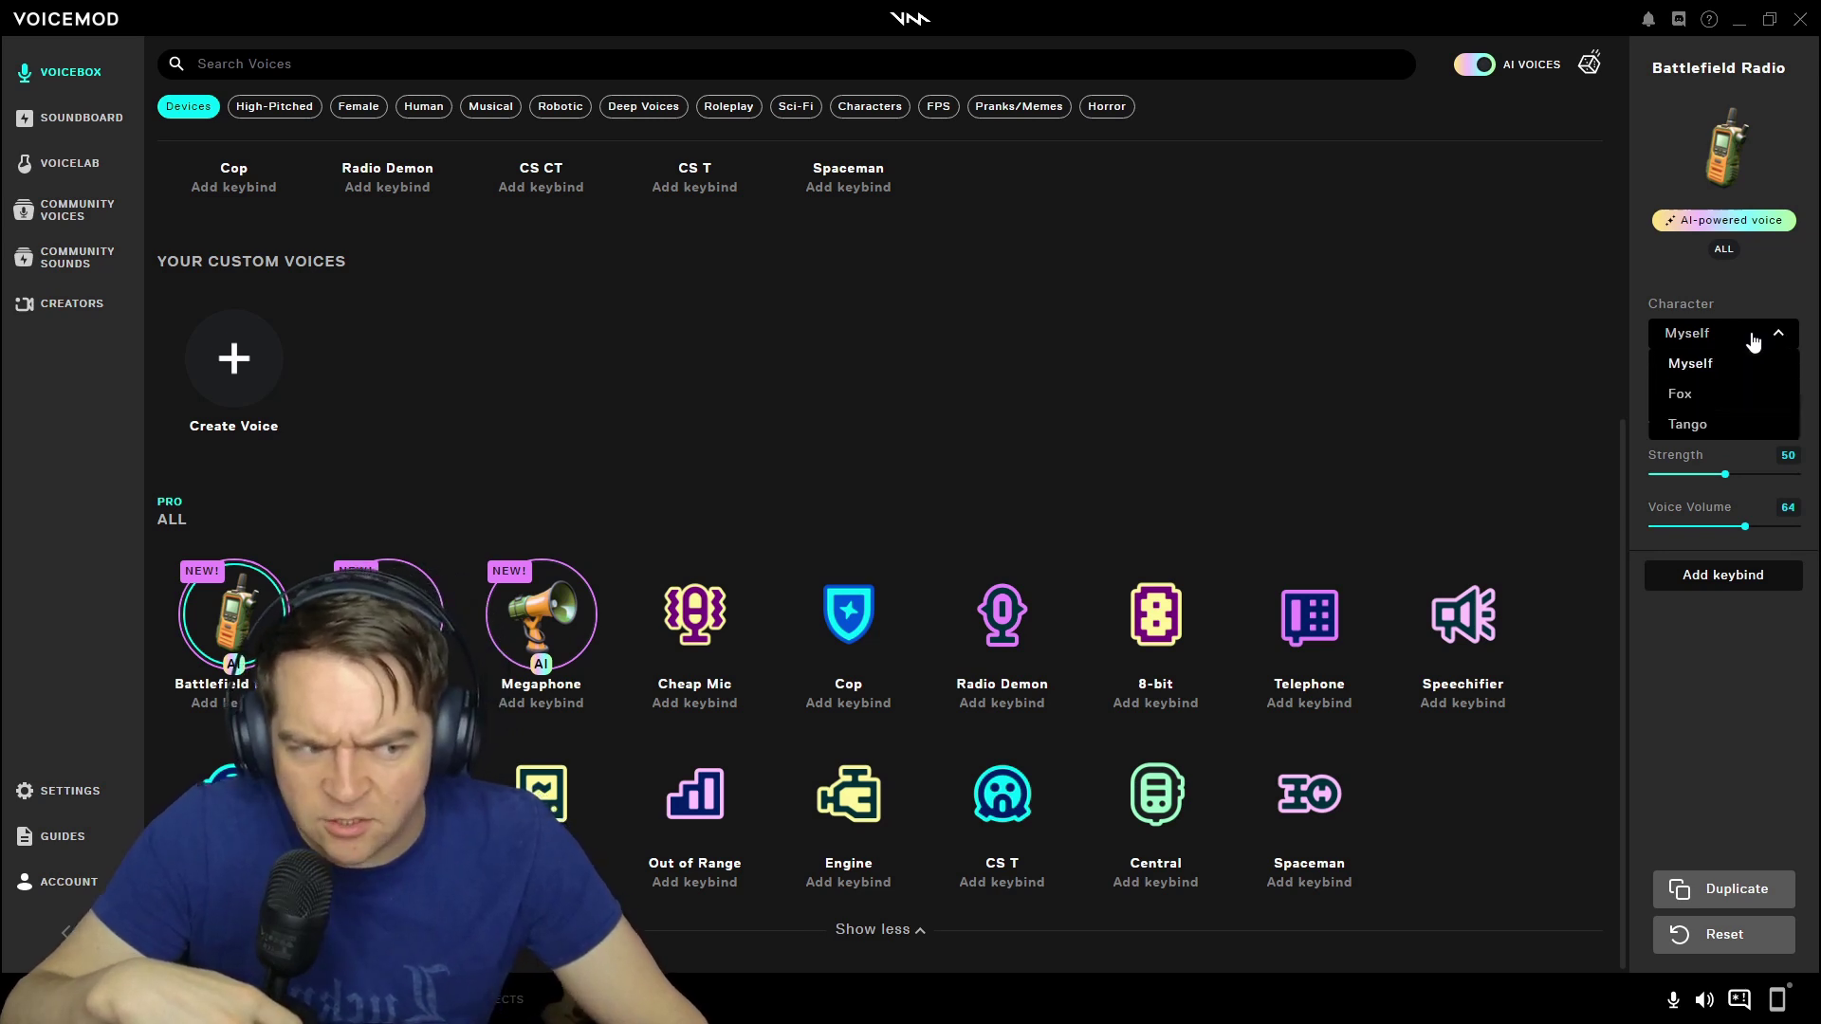
left_click(1679, 394)
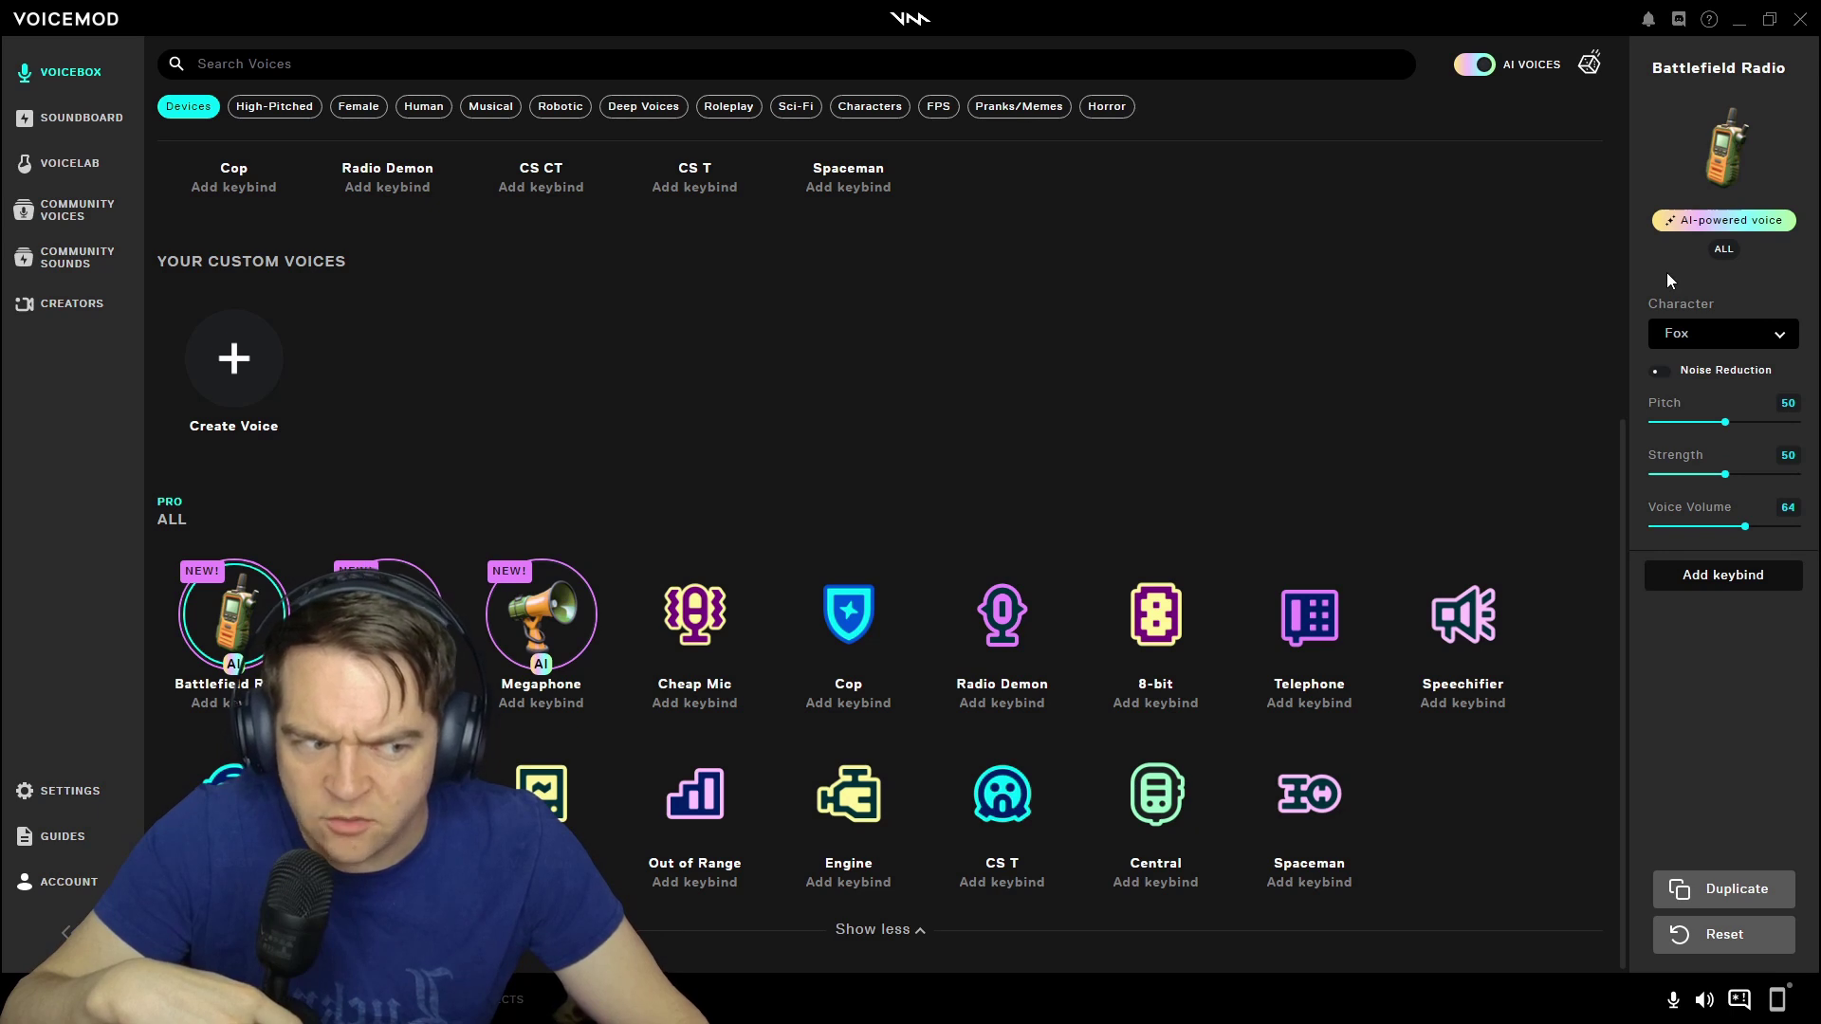
Switch the Battlefield Radio voice's character to Tango
left_click(1767, 347)
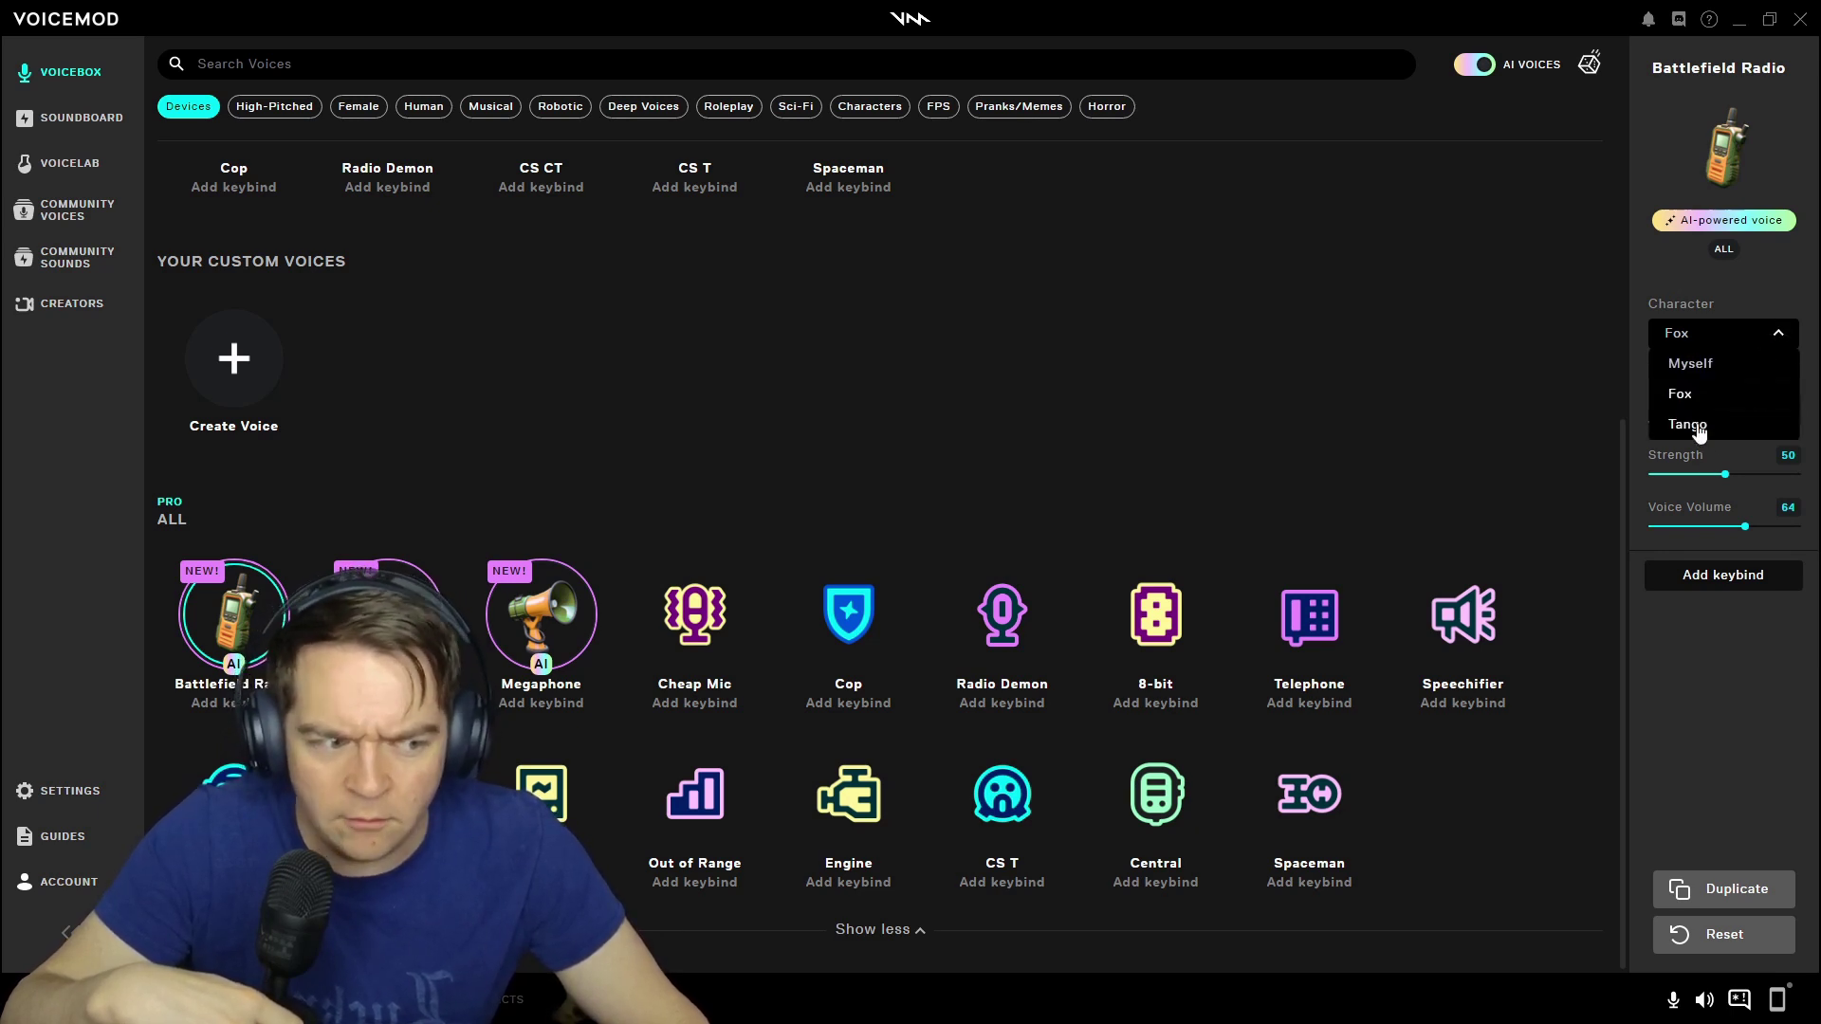
left_click(1697, 426)
left_click(1770, 340)
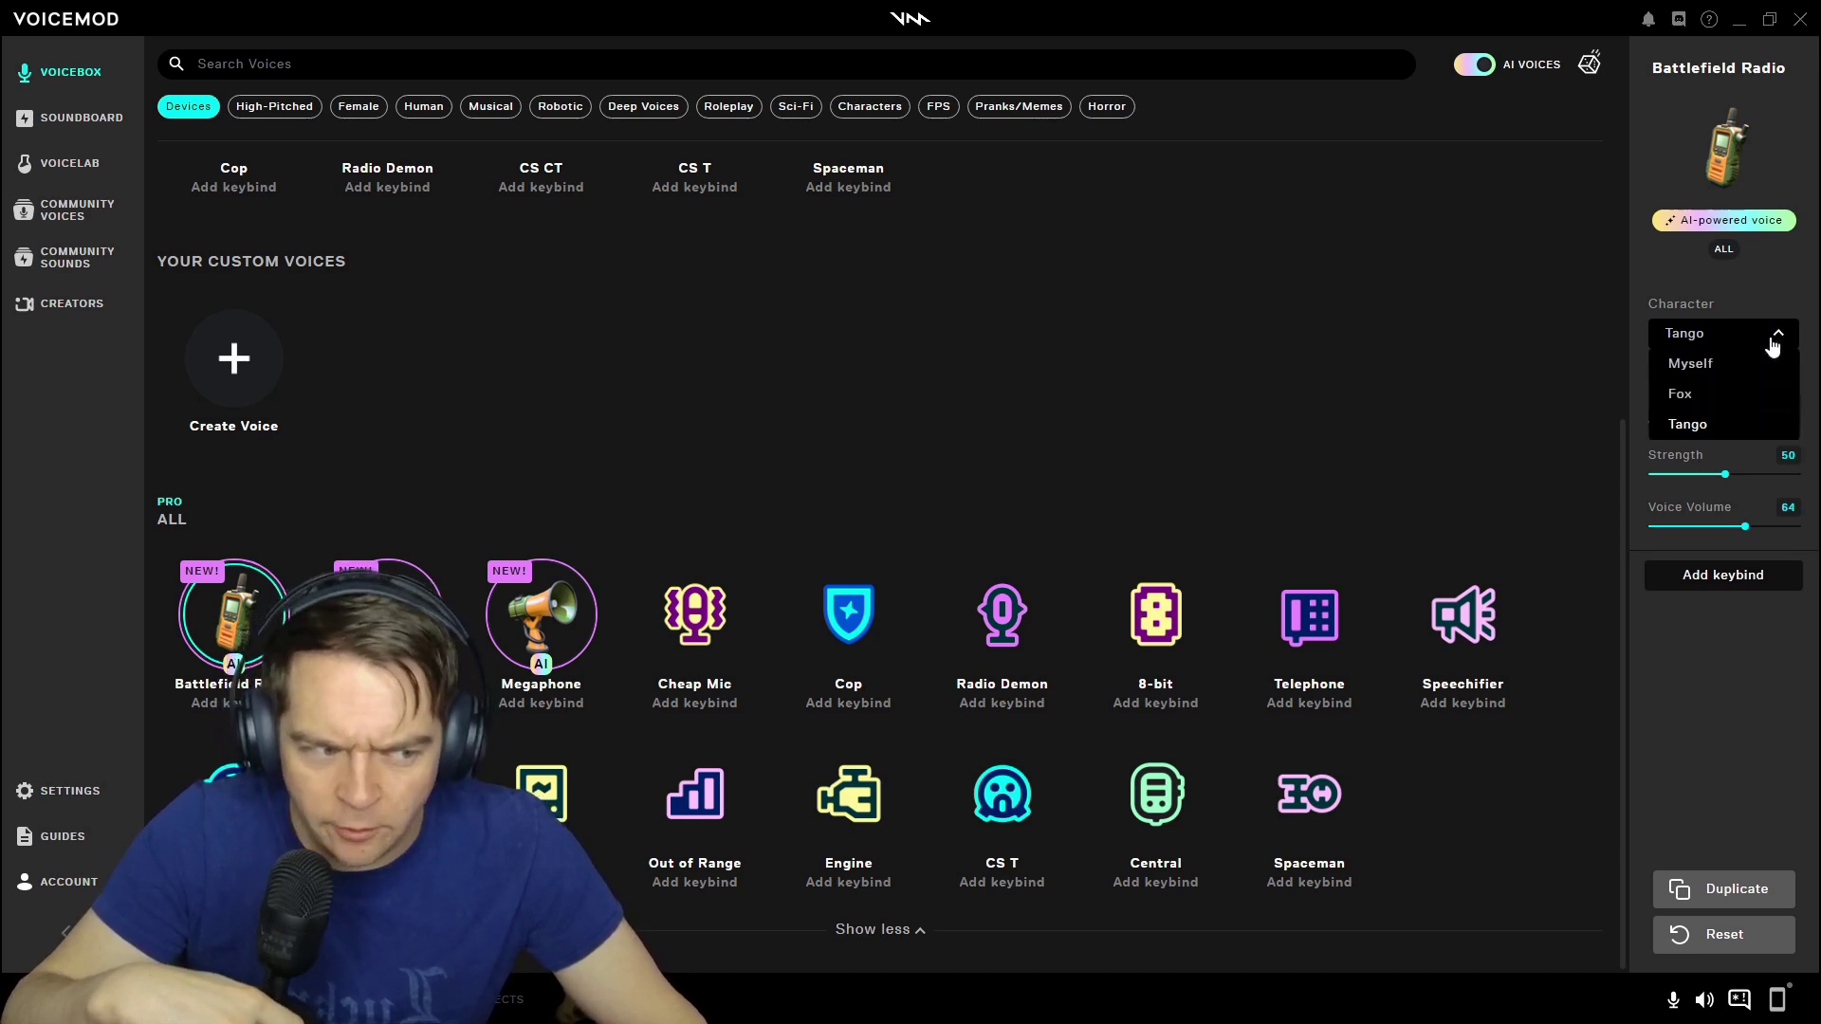
left_click(1772, 340)
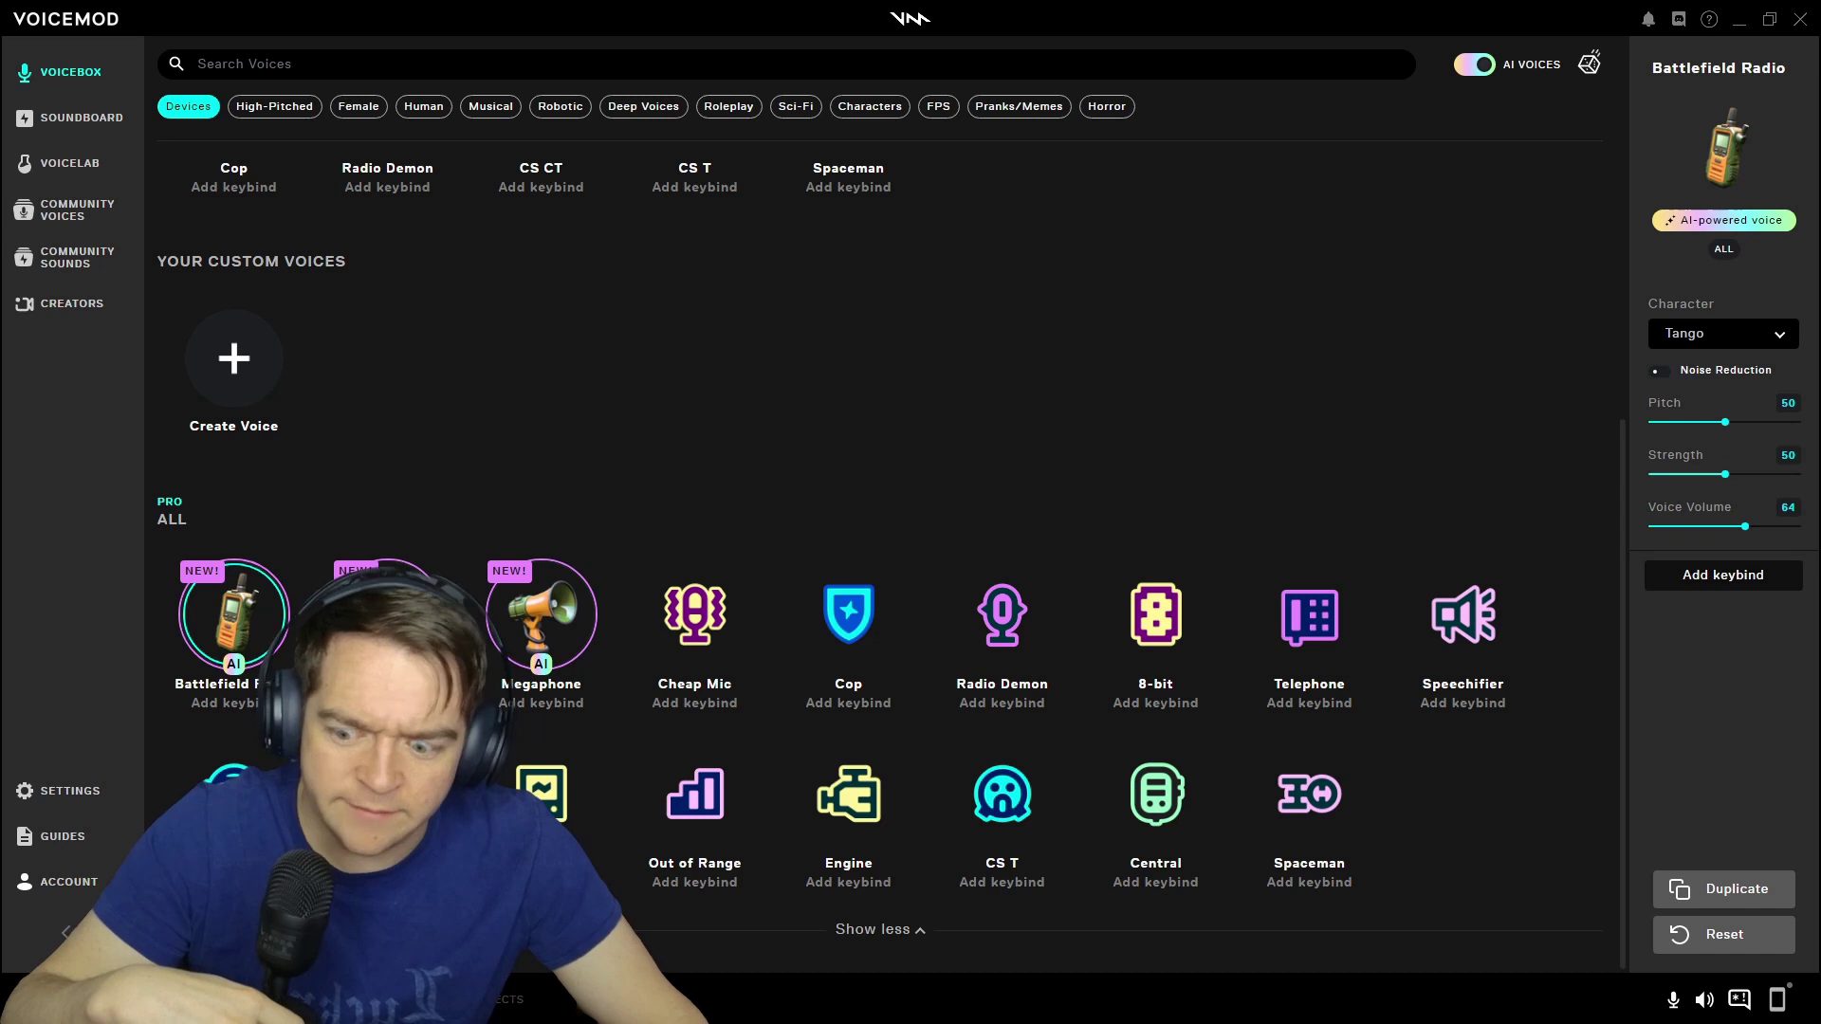